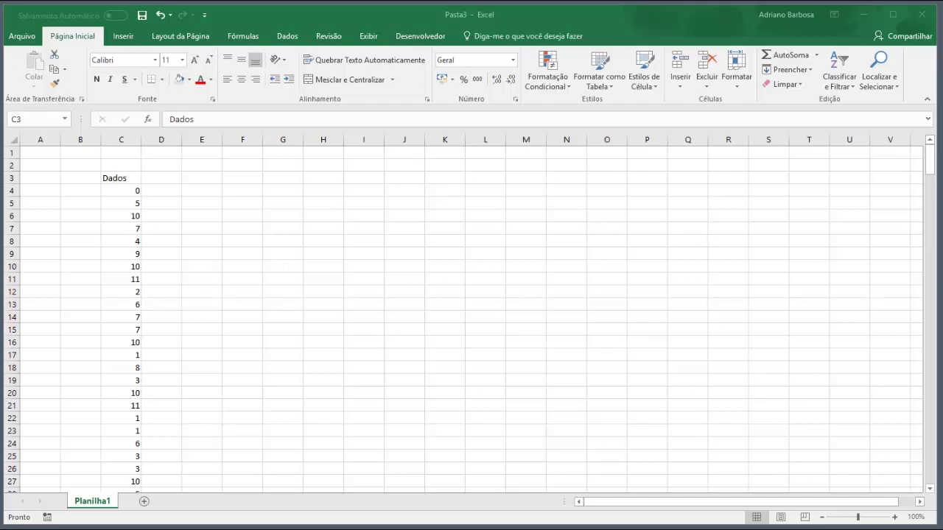
Examine the extent of the Dados column, from its heading in C3 down to the last entry.
left_click(129, 182)
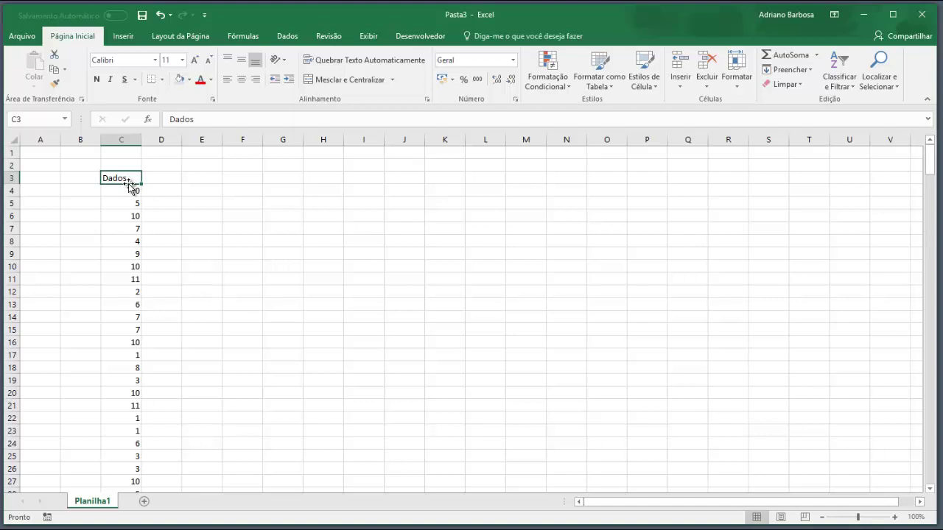
key("ctrl+Down")
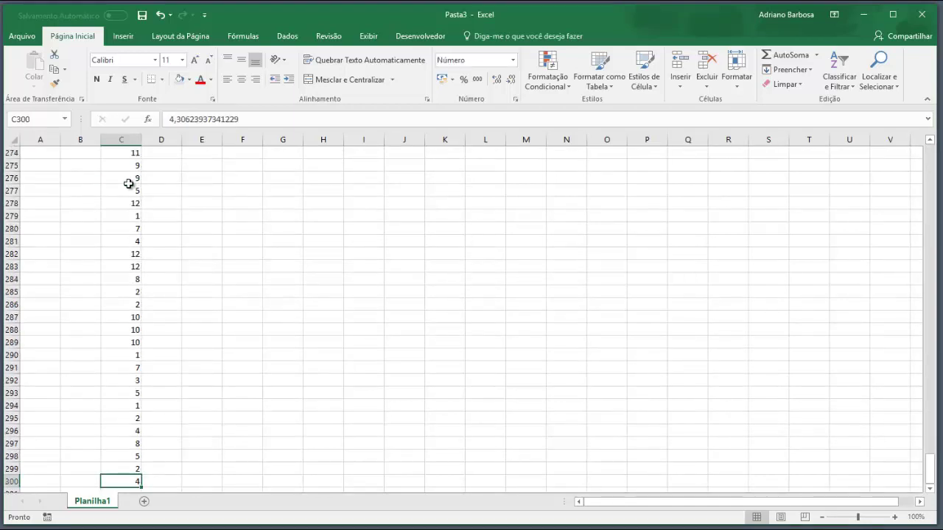
key("ctrl+Up")
key("Down")
key("Up")
key("Right")
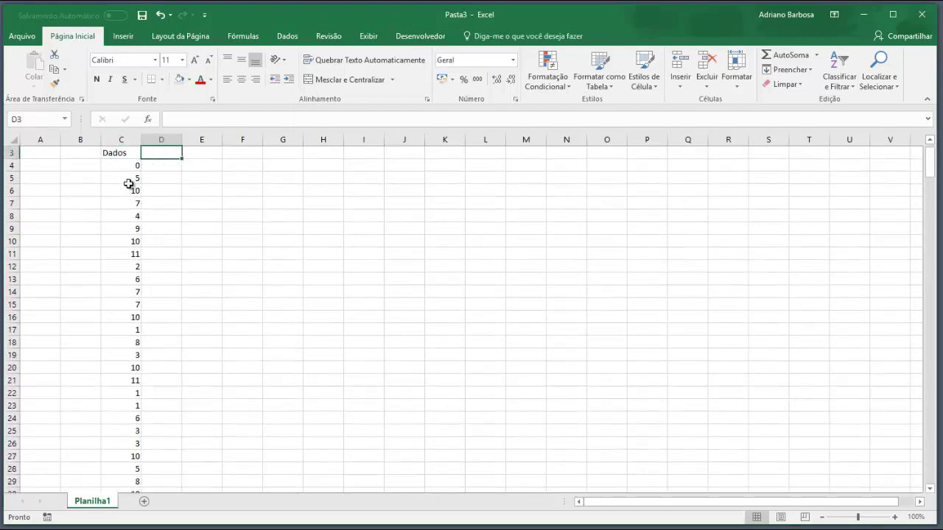
key("Up")
key("Left")
key("Down")
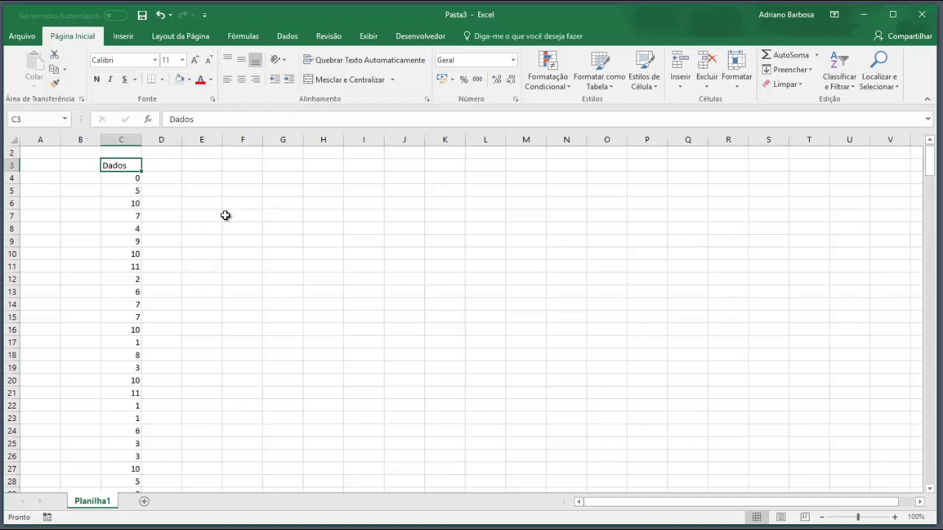
key("Right")
key("Right")
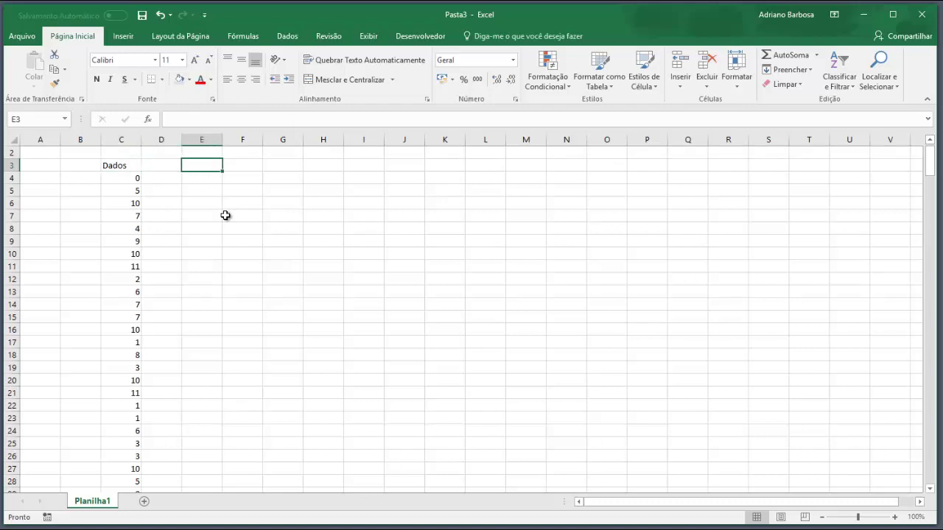
type("=")
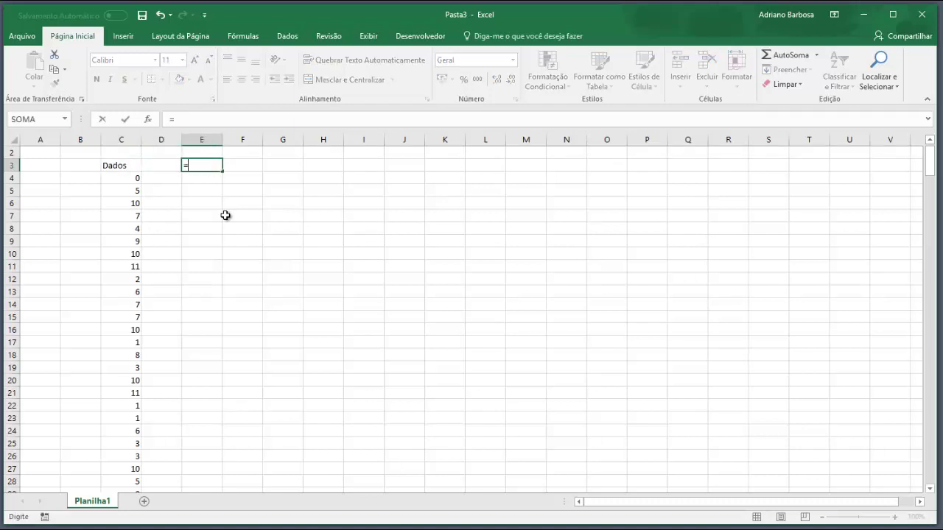
type("má")
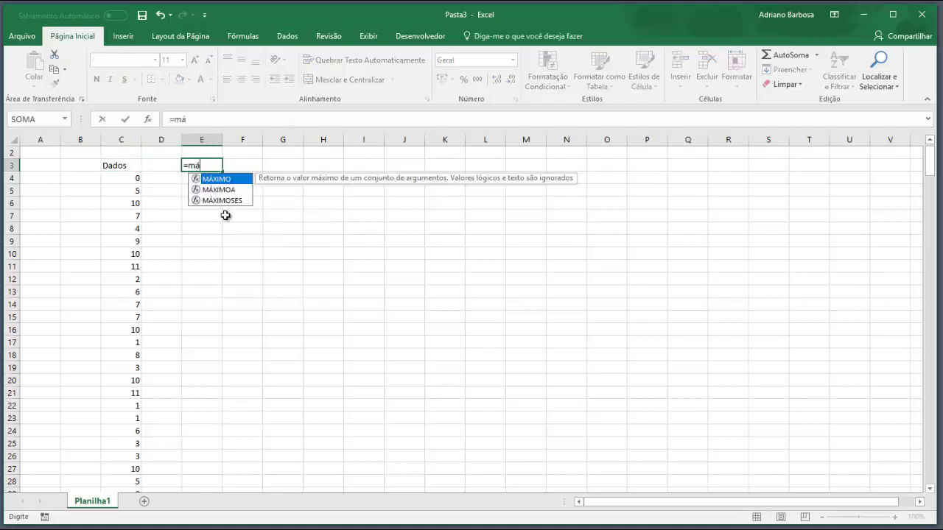
key("BackSpace")
key("BackSpace")
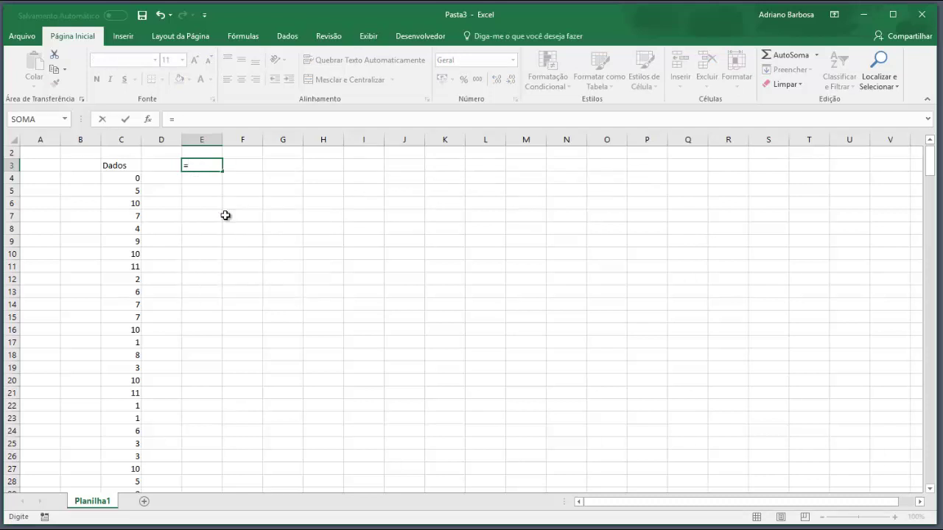
type("m´p")
key("BackSpace")
key("BackSpace")
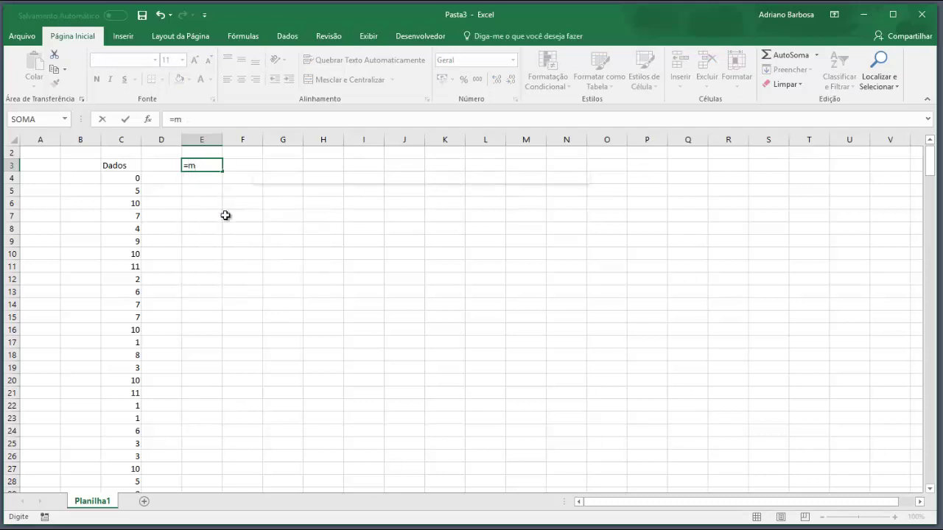
type("á")
key("BackSpace")
key("BackSpace")
type("m")
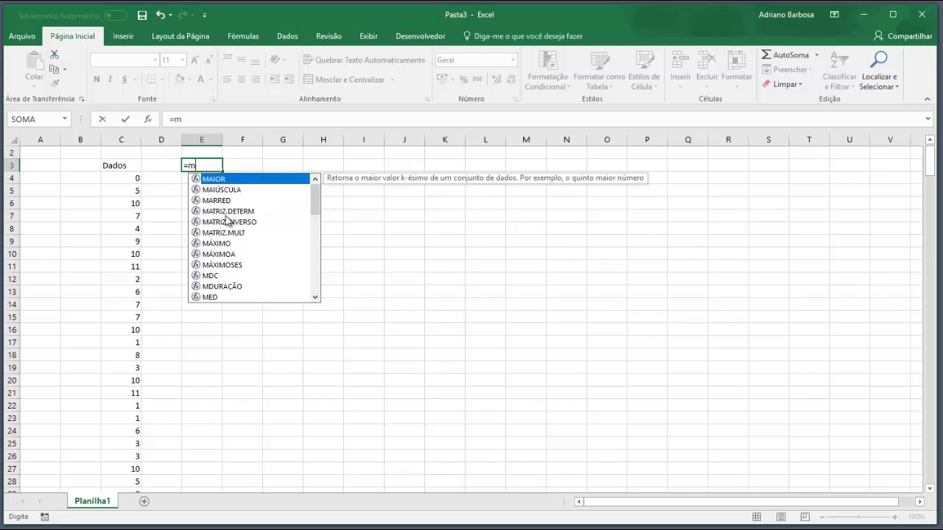
type("e")
key("BackSpace")
type("é")
key("BackSpace")
key("Escape")
type("=des")
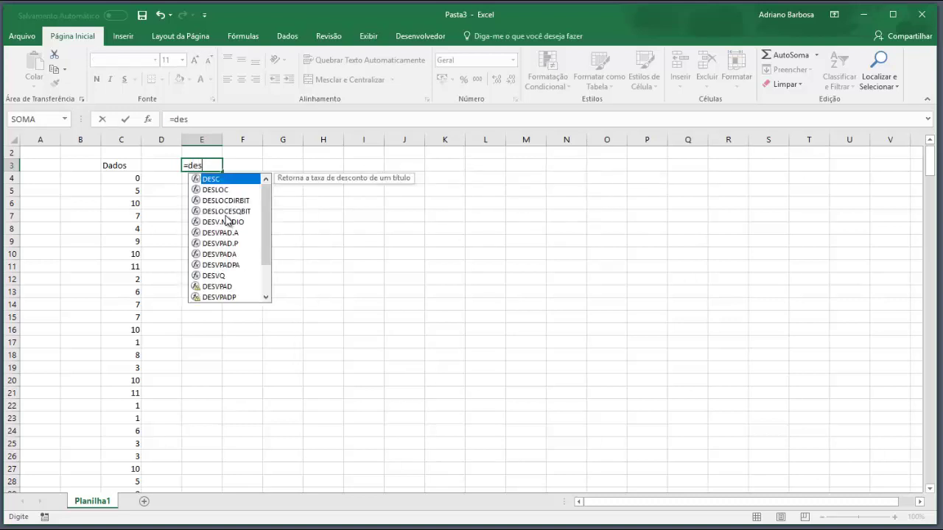
type("vp")
key("Down")
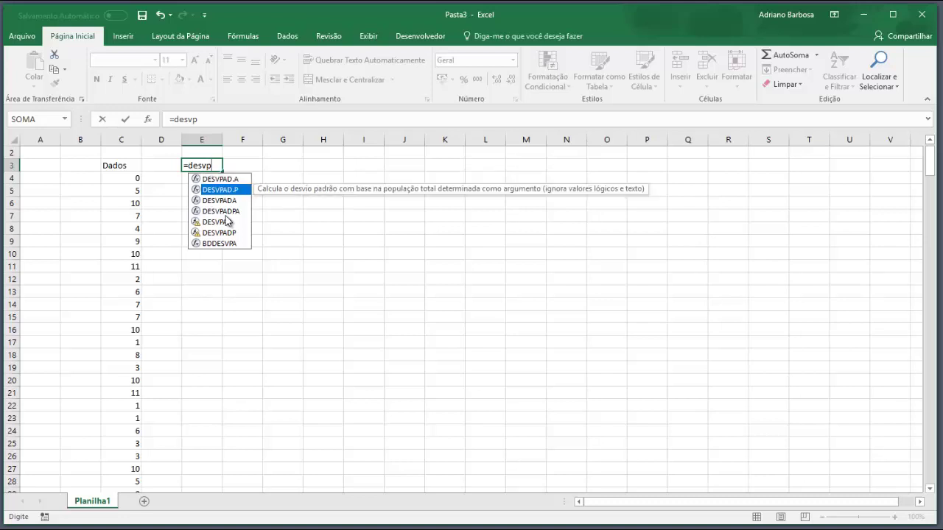
key("BackSpace")
key("BackSpace")
key("BackSpace")
key("BackSpace")
key("Escape")
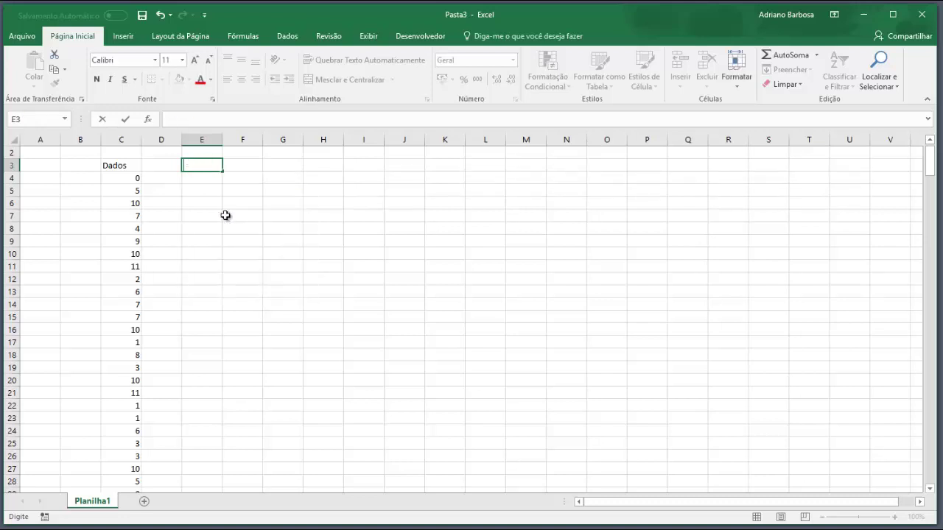
Select the Dados column range C3:C300 and start the Descriptive Statistics (Estatística descritiva) data analysis tool.
left_click(285, 36)
left_click(254, 239)
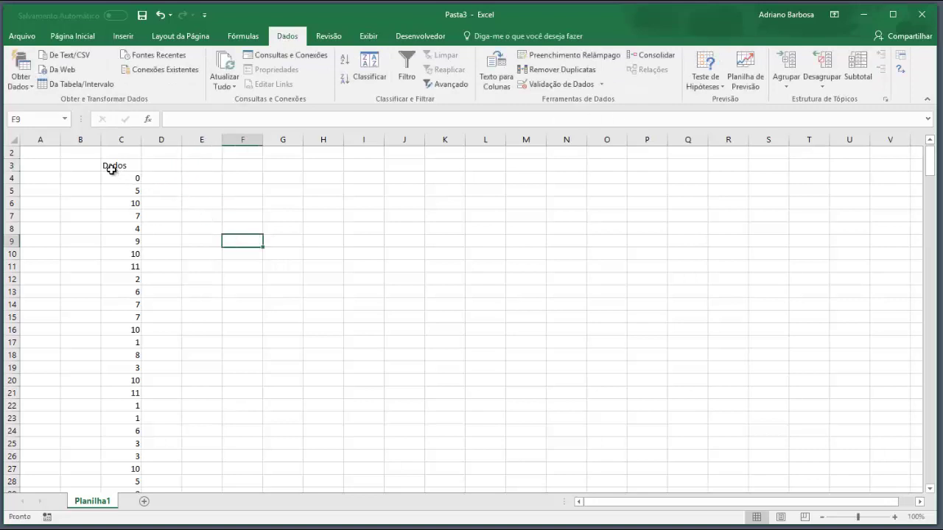
left_click(218, 175)
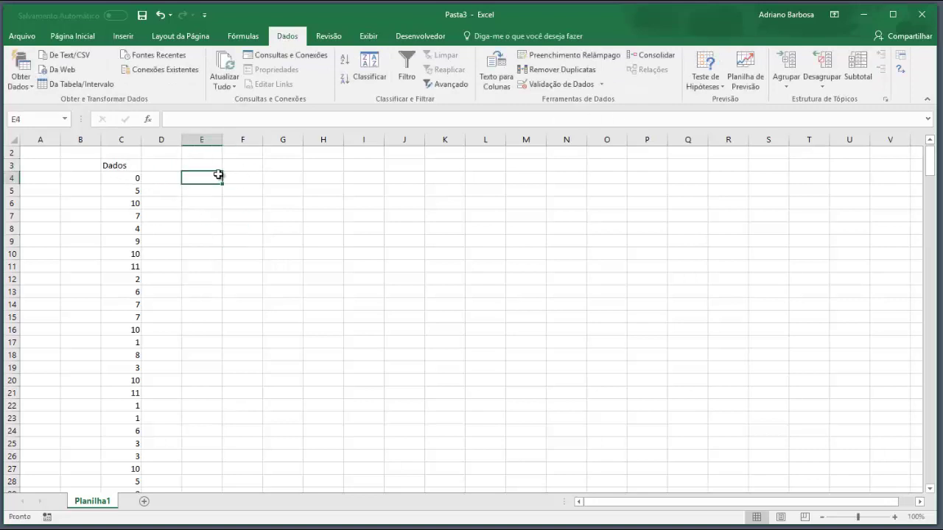
left_click(120, 165)
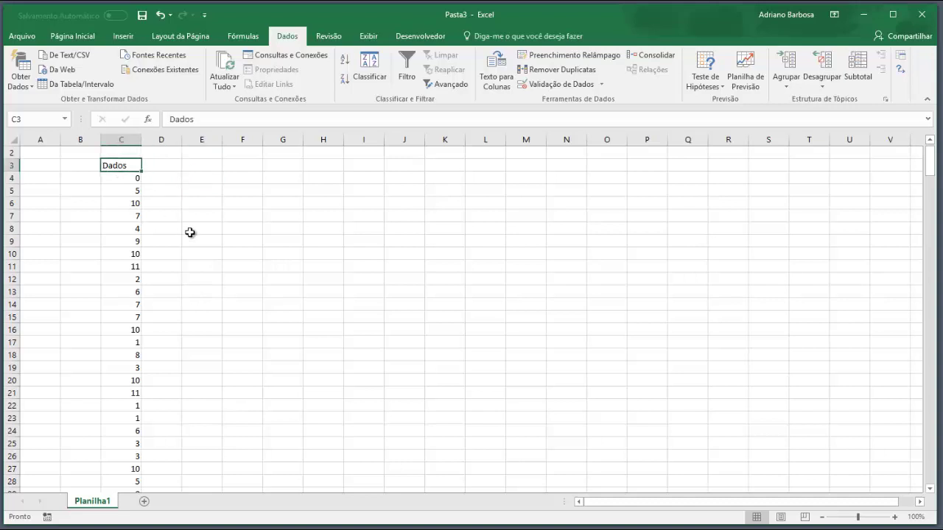
key("ctrl+shift+Down")
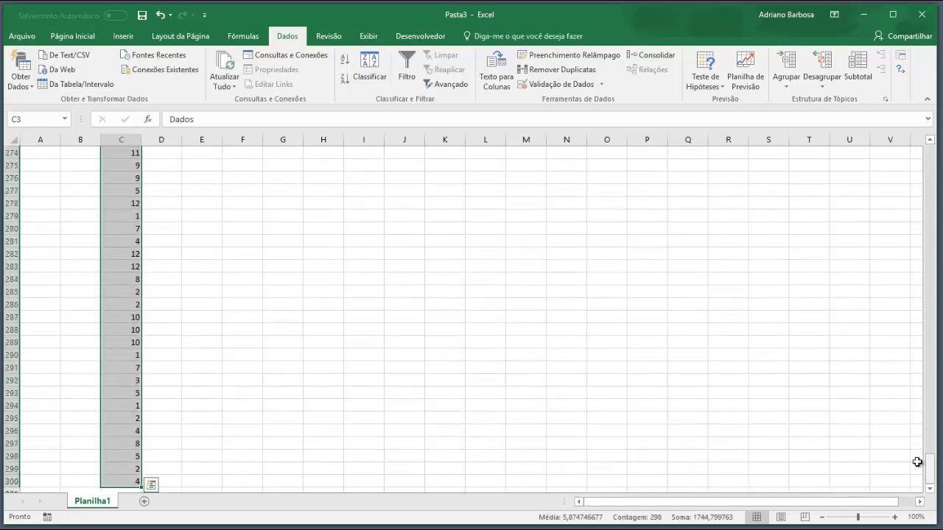
left_click_drag(933, 475, 931, 159)
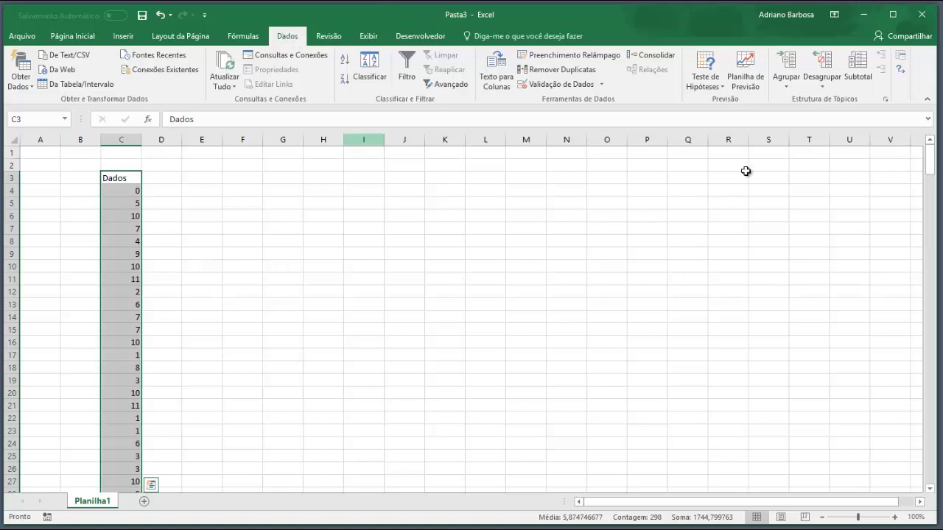
left_click(901, 60)
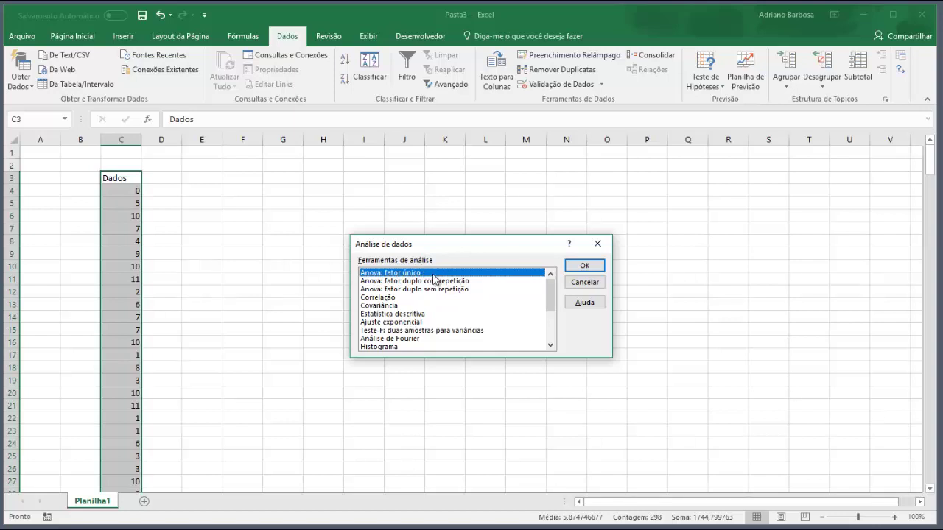
left_click(397, 315)
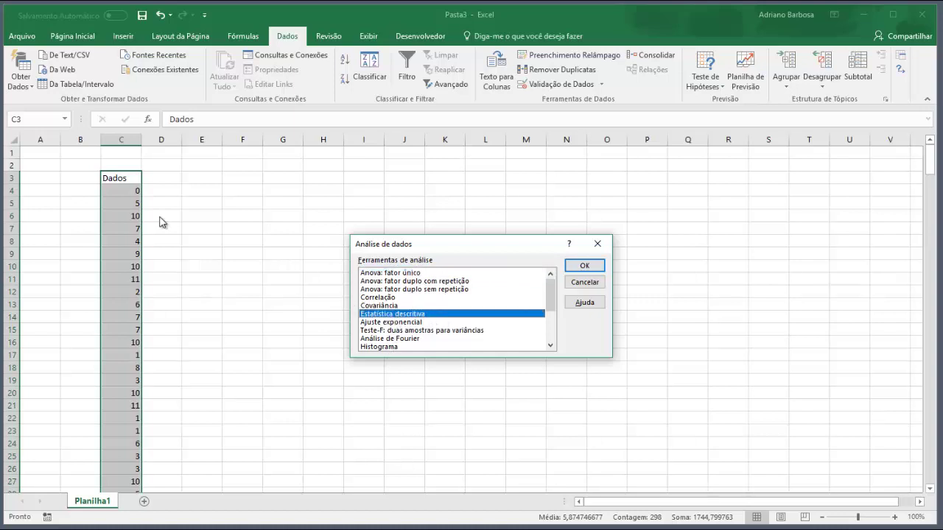
left_click(583, 267)
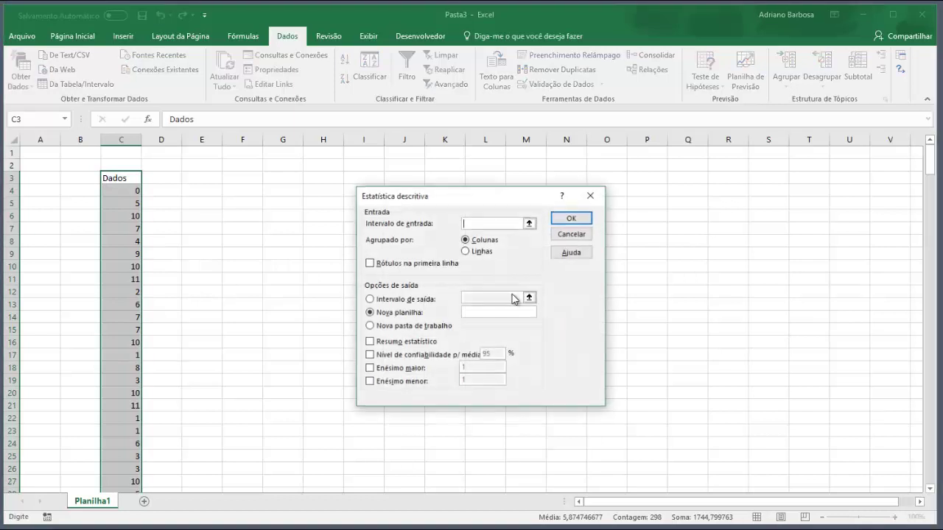
Set the analysis input range to $C$3:$C$300 and treat its first row as labels.
left_click(127, 178)
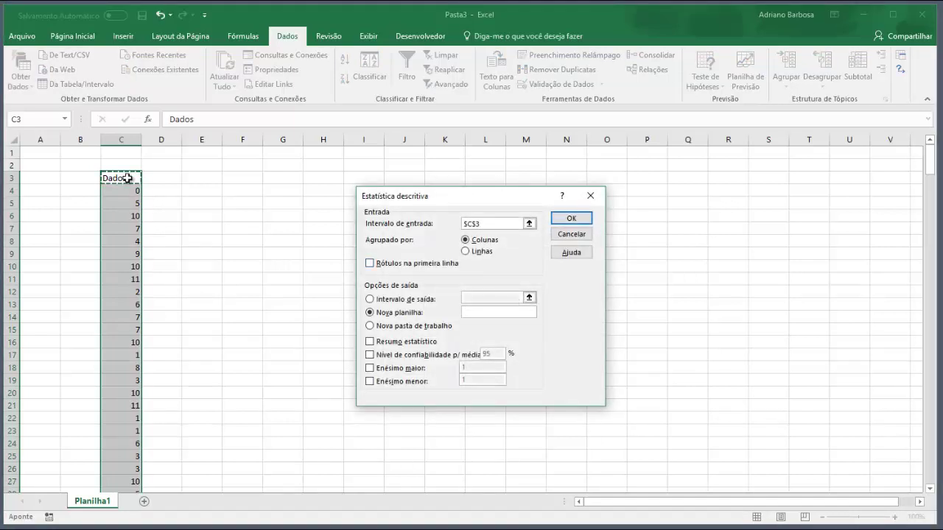
key("ctrl+shift+Down")
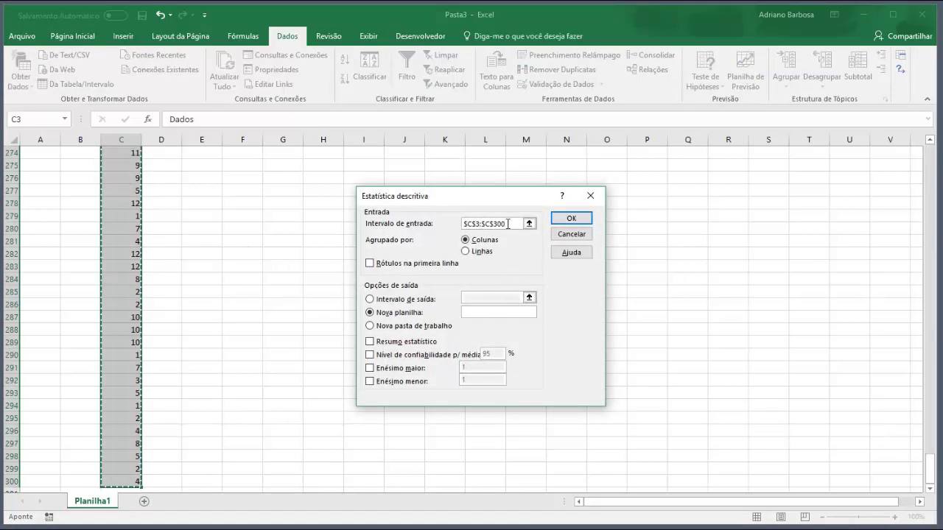
left_click(370, 264)
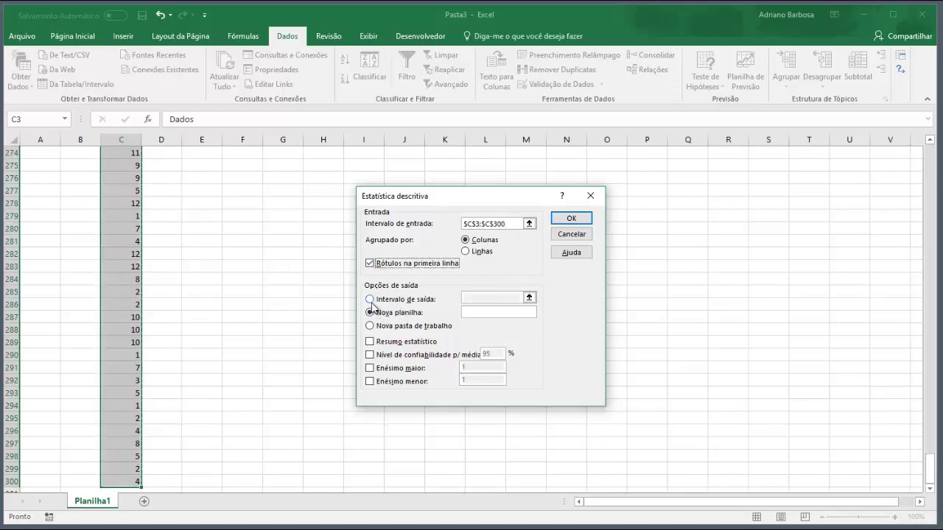
Direct the analysis output to a range on the current sheet starting at cell $F$3.
left_click(371, 301)
left_click(508, 294)
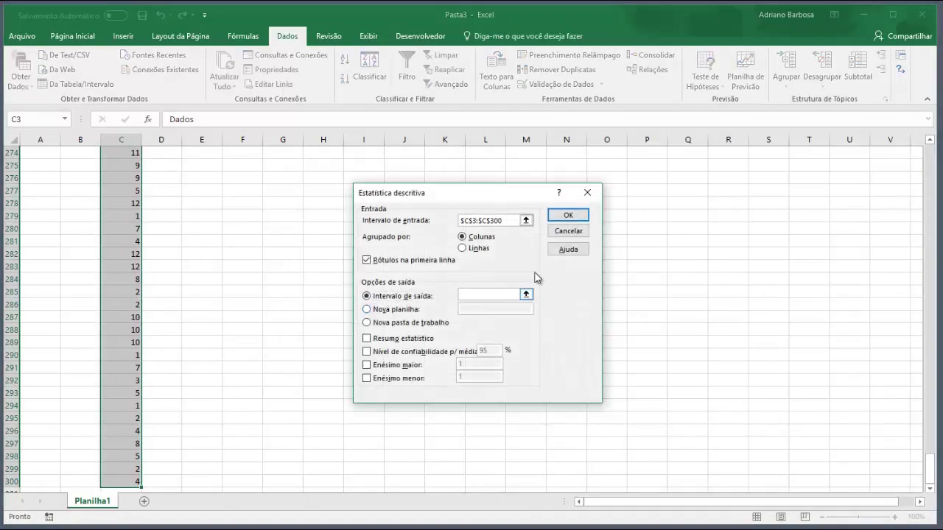
scroll(289, 237, "up", 7)
scroll(289, 238, "up", 16)
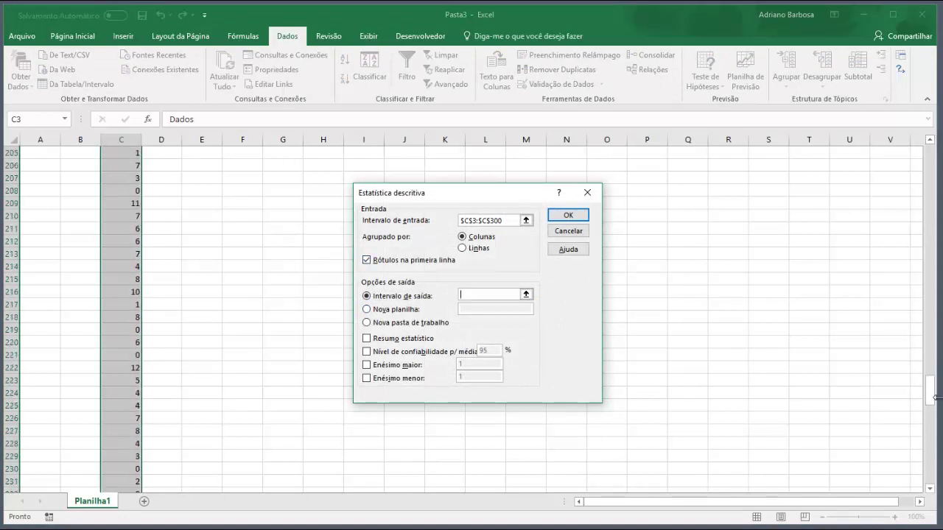
left_click_drag(932, 392, 929, 126)
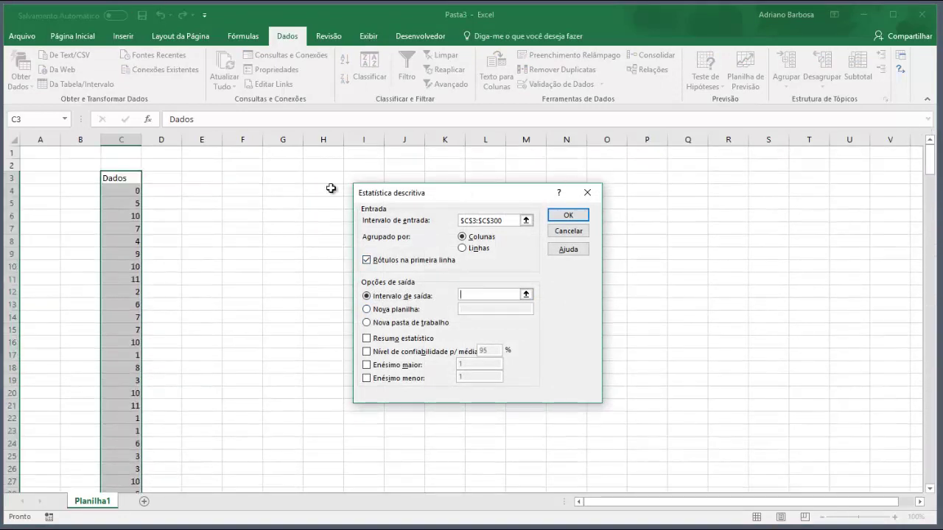
left_click(246, 177)
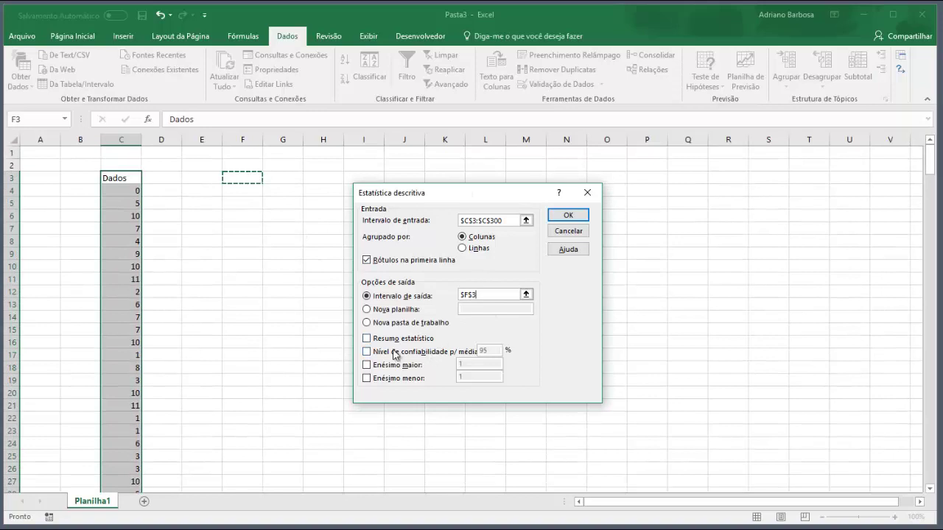
Include the statistical summary and the 95% confidence level for the mean, and generate the descriptive statistics.
left_click(368, 339)
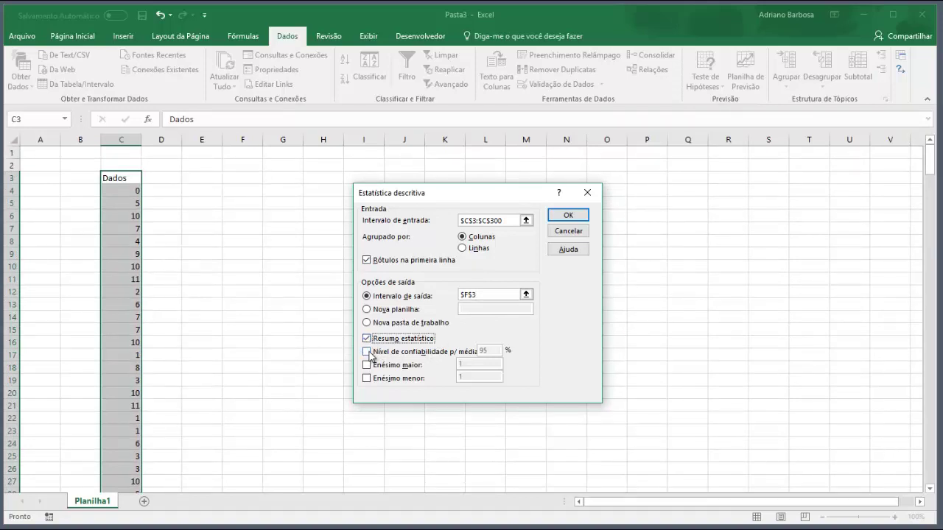
left_click(369, 353)
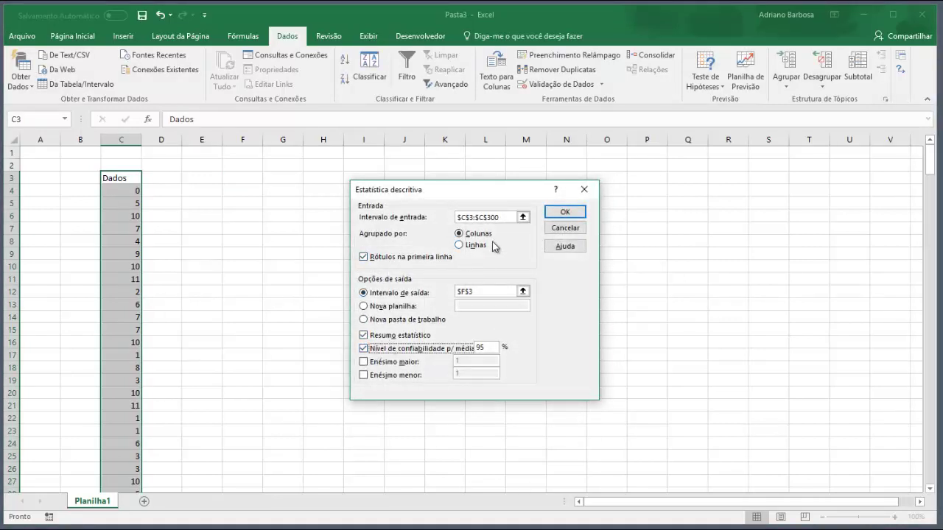
left_click(568, 213)
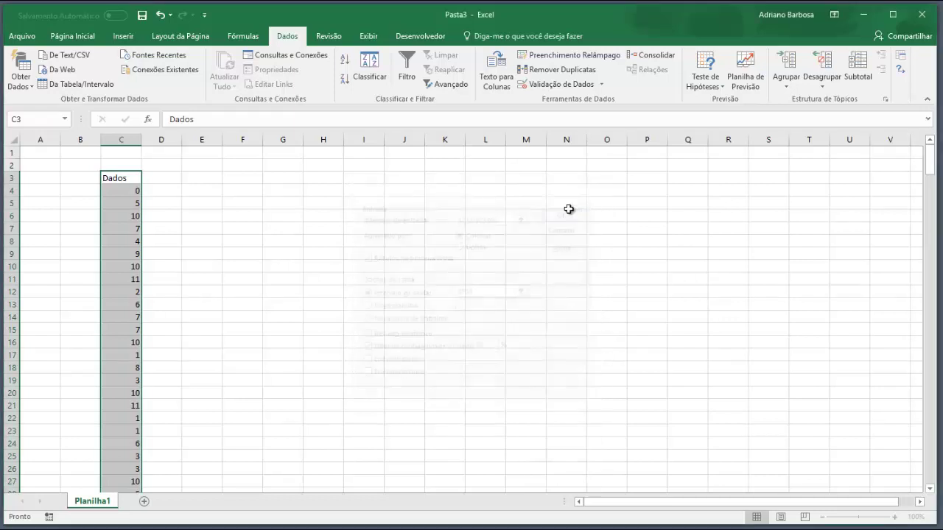
Autofit columns F and G to the statistics table and check the mean, standard error and median values.
double_click(263, 139)
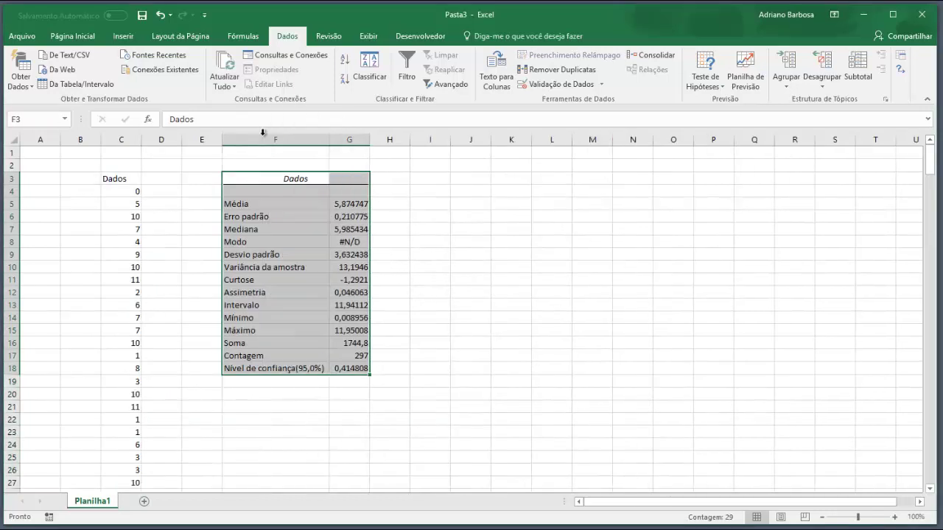
double_click(369, 140)
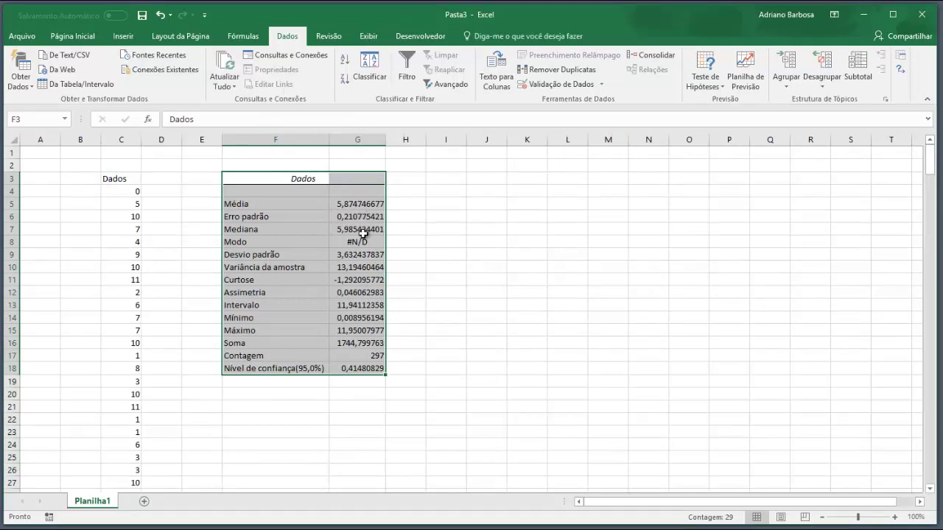
left_click(273, 204)
left_click(349, 203)
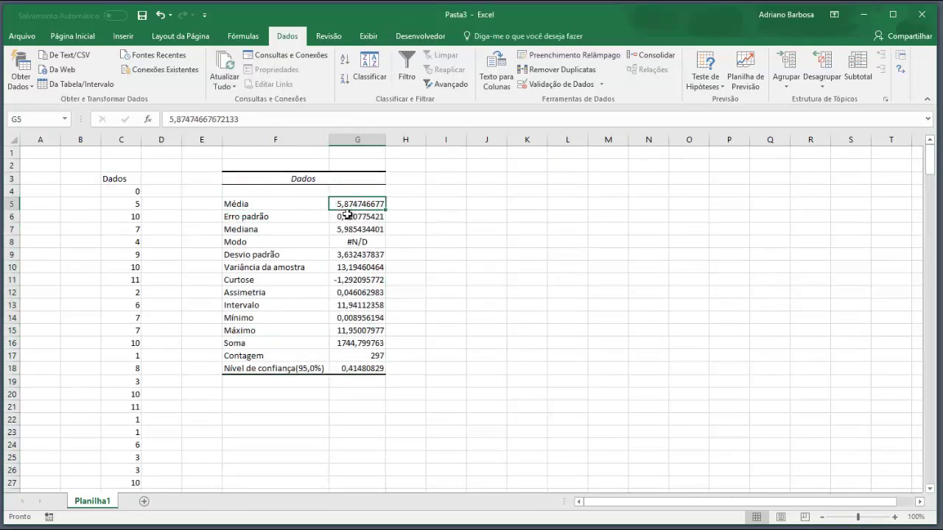
left_click(344, 217)
left_click(346, 230)
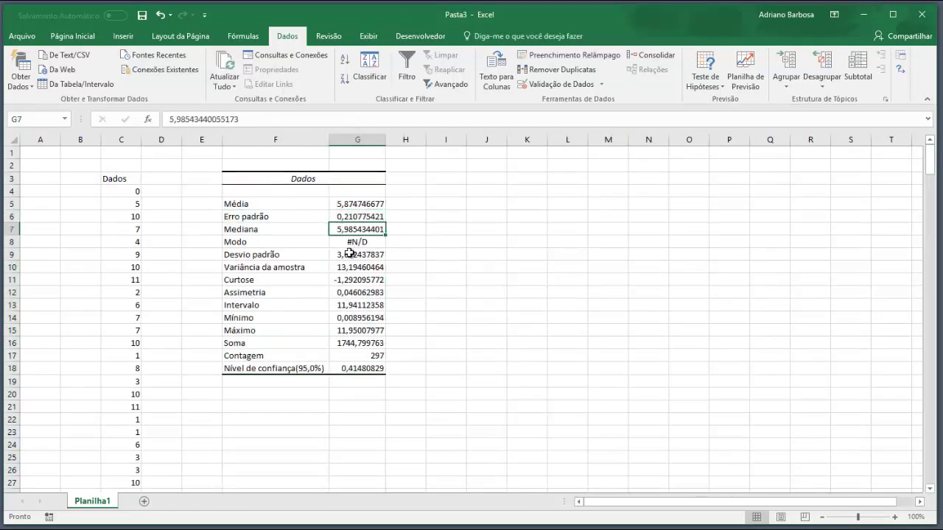
Check the mode, standard deviation, sample variance, kurtosis, maximum and minimum values in the statistics table.
left_click(371, 247)
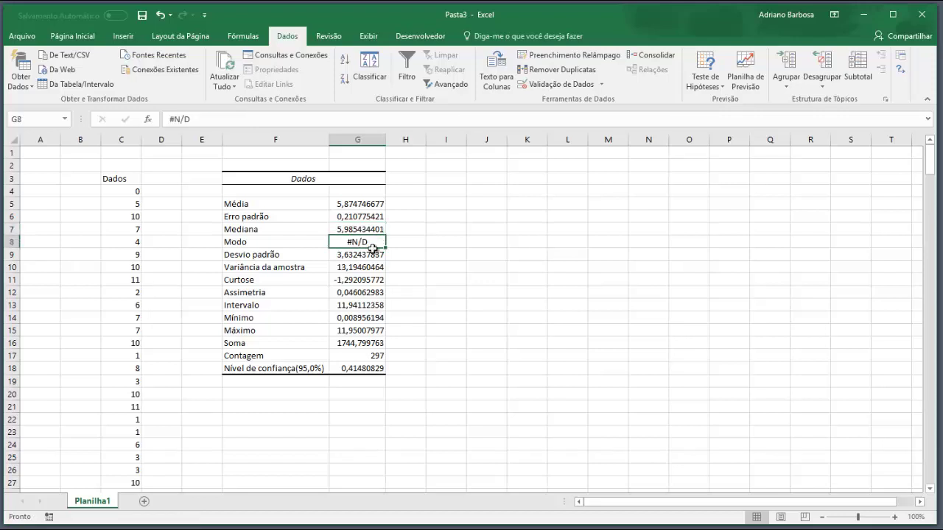
left_click(346, 258)
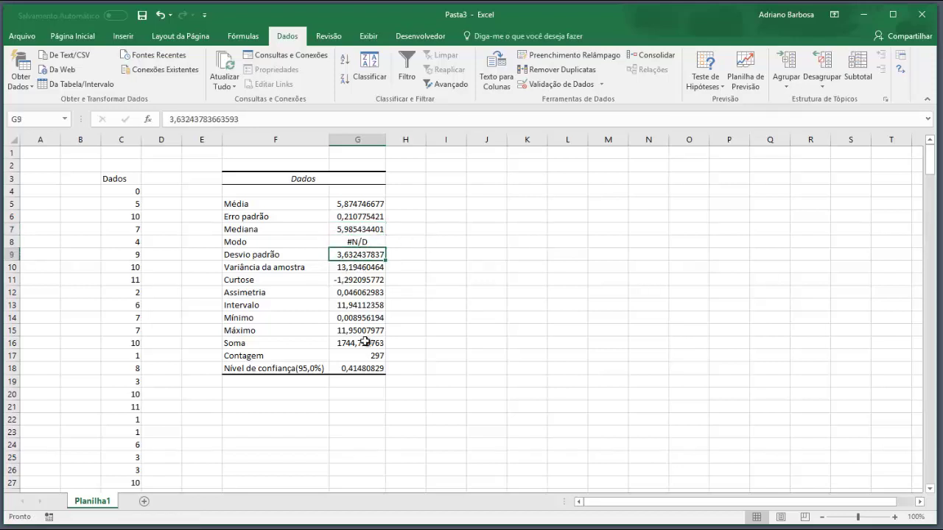
left_click(344, 270)
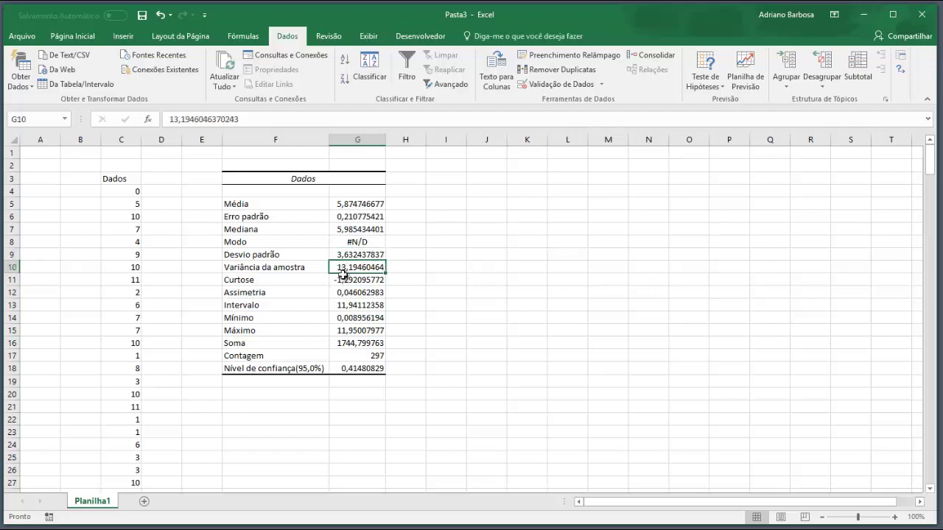
left_click(345, 283)
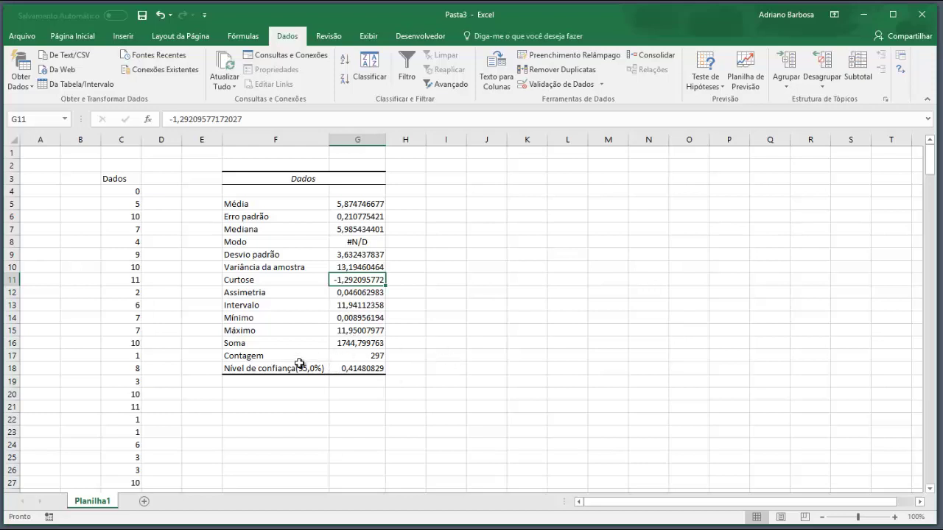
left_click(352, 331)
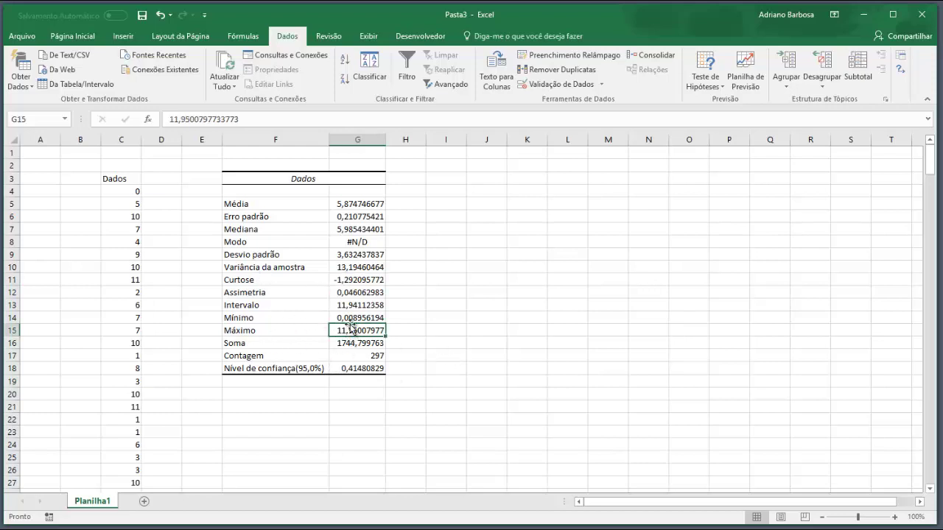
left_click(354, 321)
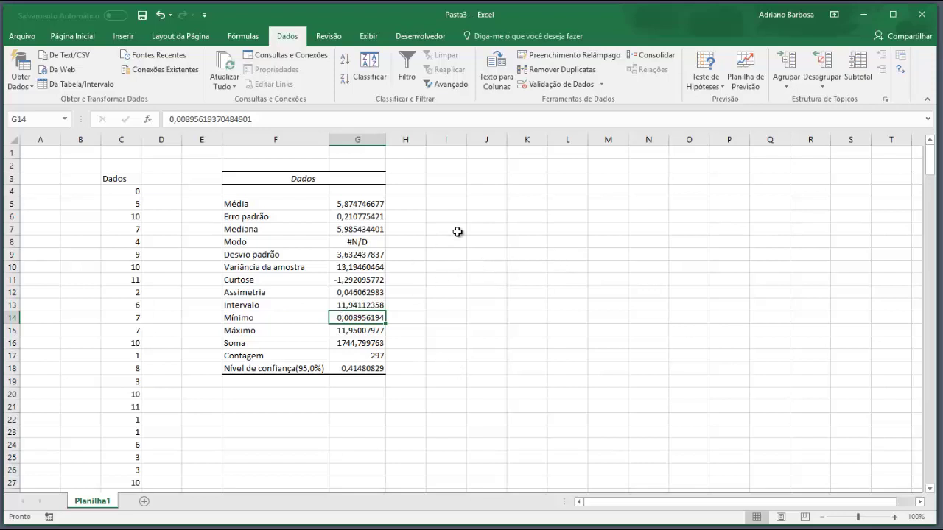
Enter the frequency table headers Classes, Corte and Frequência in cells K3, L3 and M3.
left_click(458, 195)
left_click(526, 182)
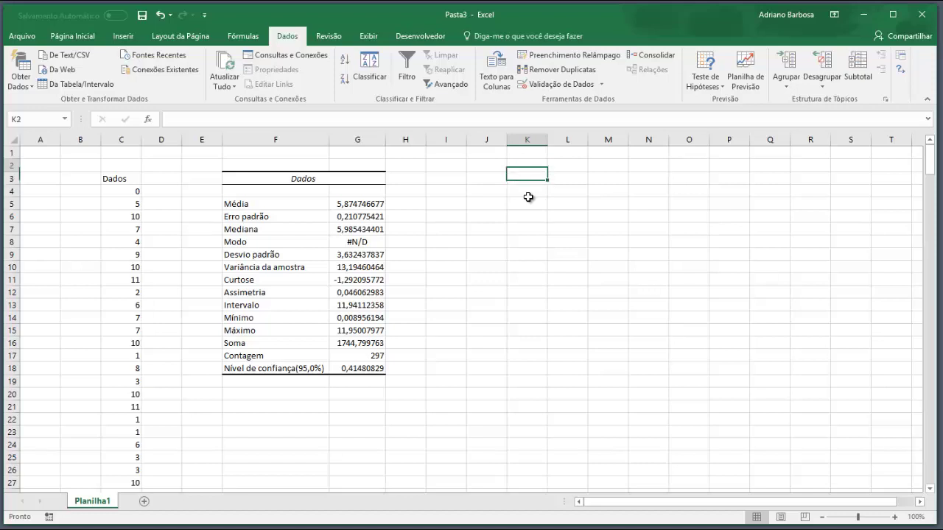
type("Classs")
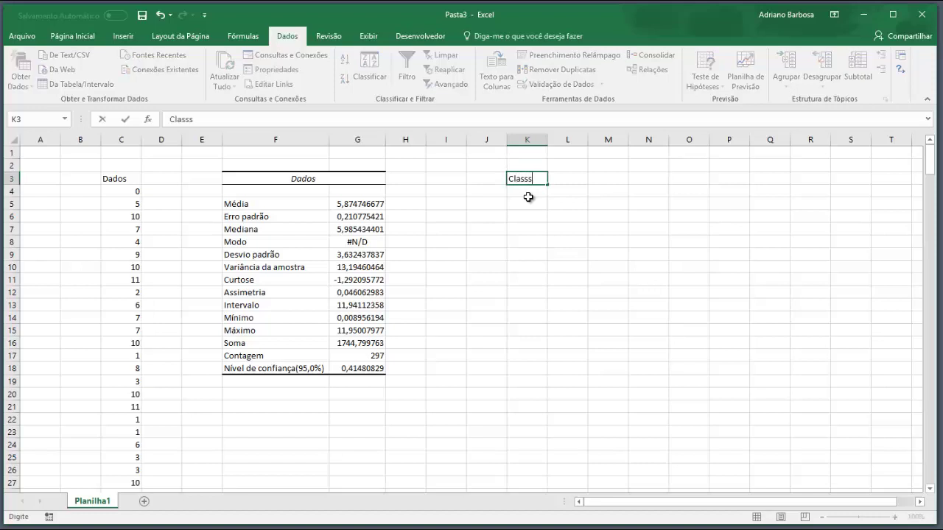
key("BackSpace")
type("es")
key("Tab")
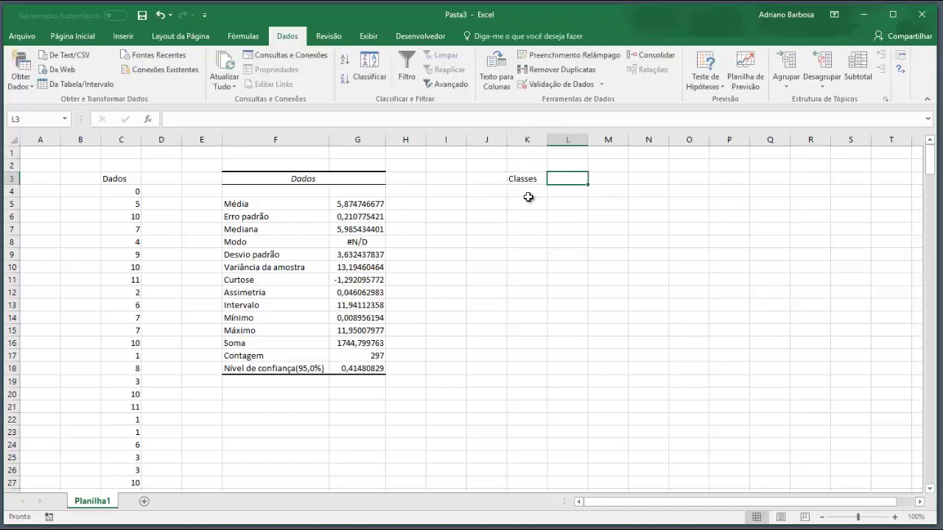
type("Corte")
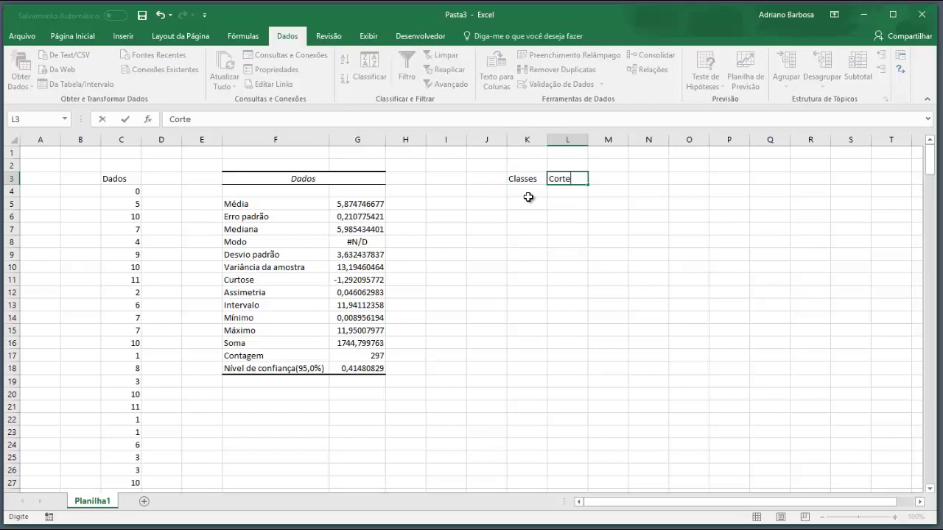
key("Tab")
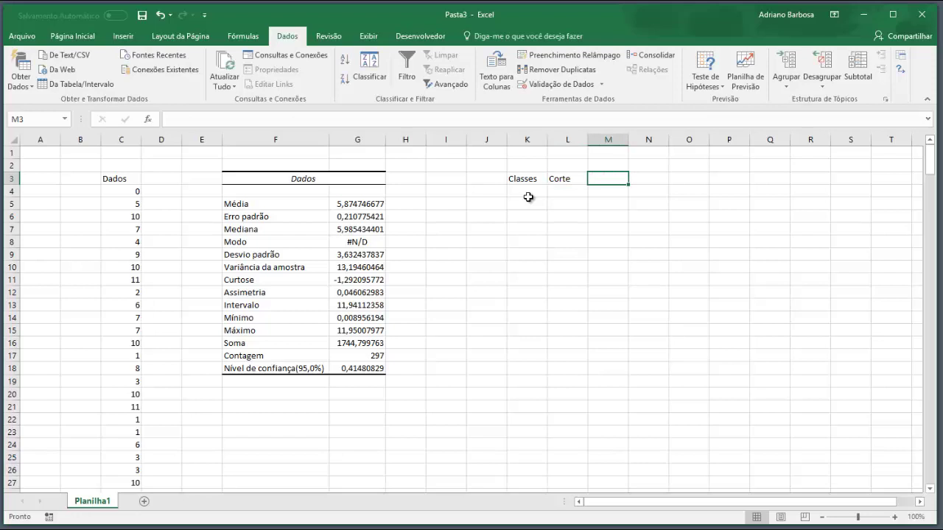
type("F")
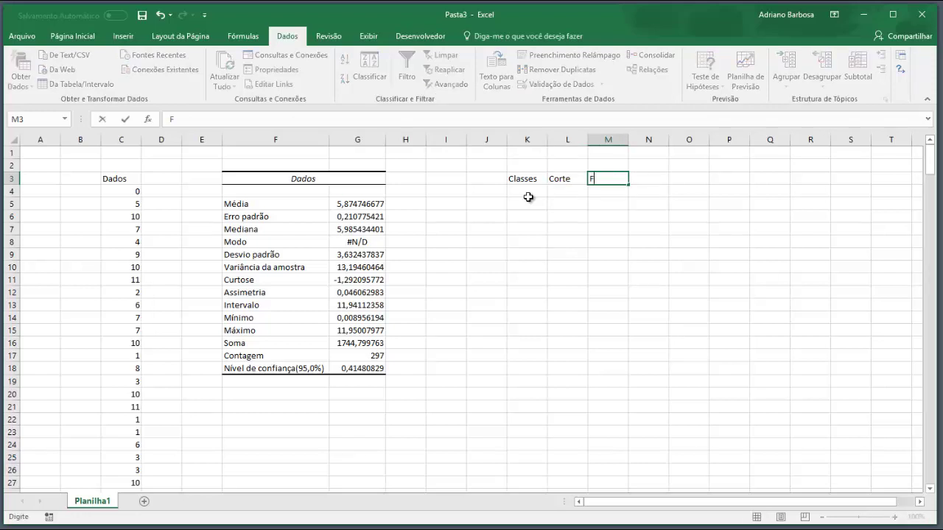
type("requência")
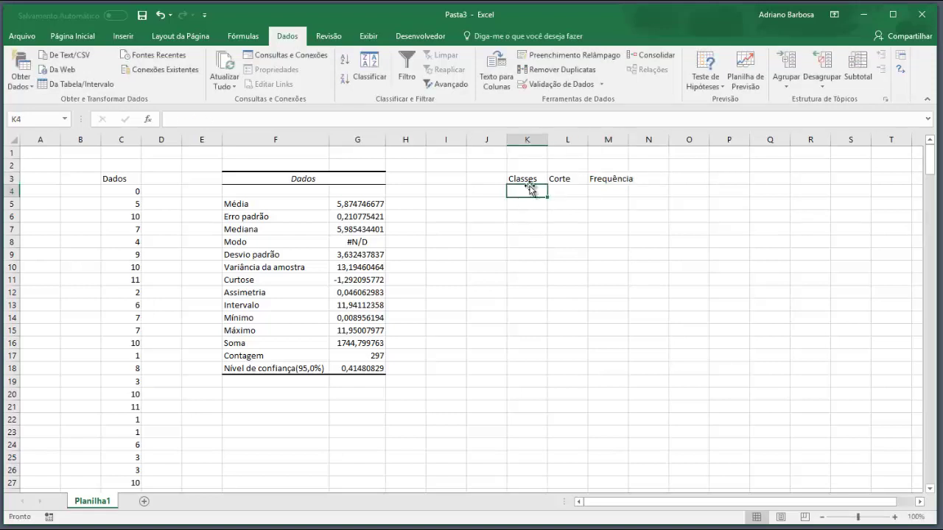
Check how far the values in the Dados column extend, from C4 down to the last entry.
left_click(116, 180)
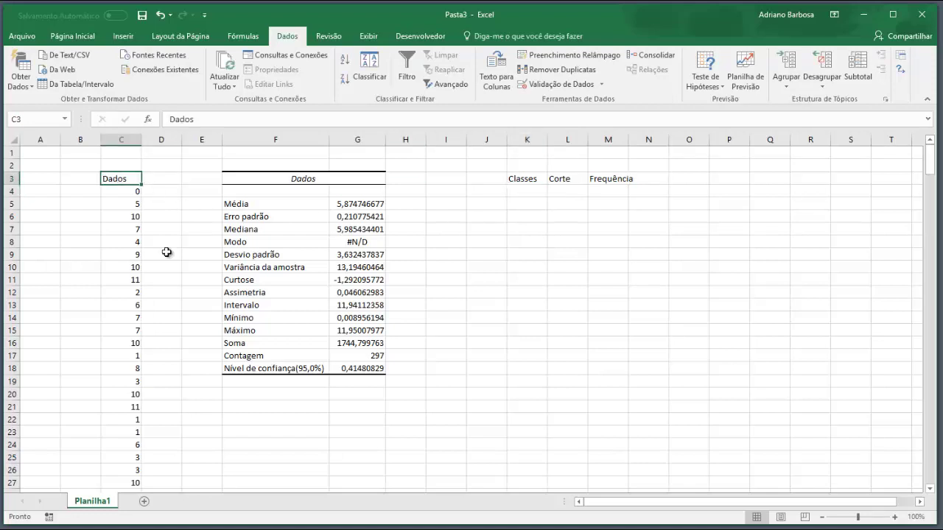
key("Down")
key("ctrl+shift+Down")
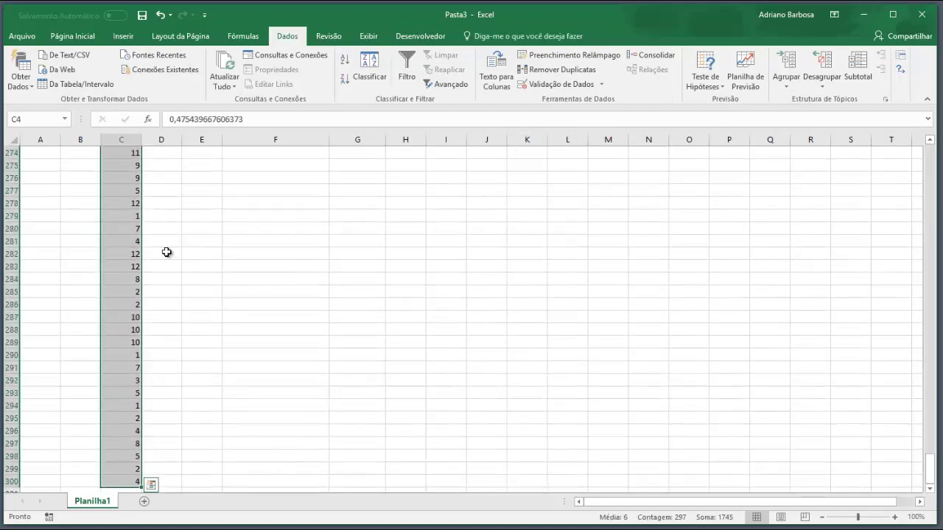
key("Up")
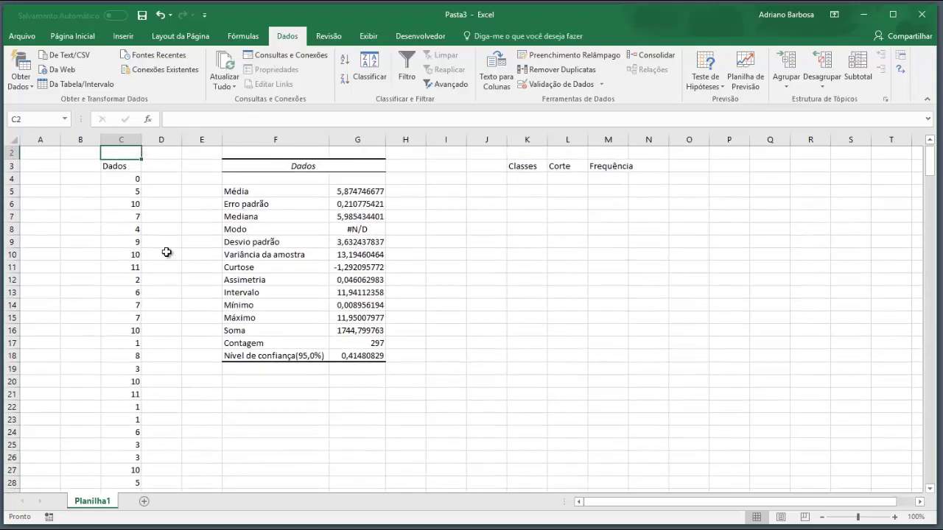
Calculate the square root of the Contagem value in cell H17 with the formula =RAIZ(G17).
key("Right")
key("Right")
key("Right")
key("Right")
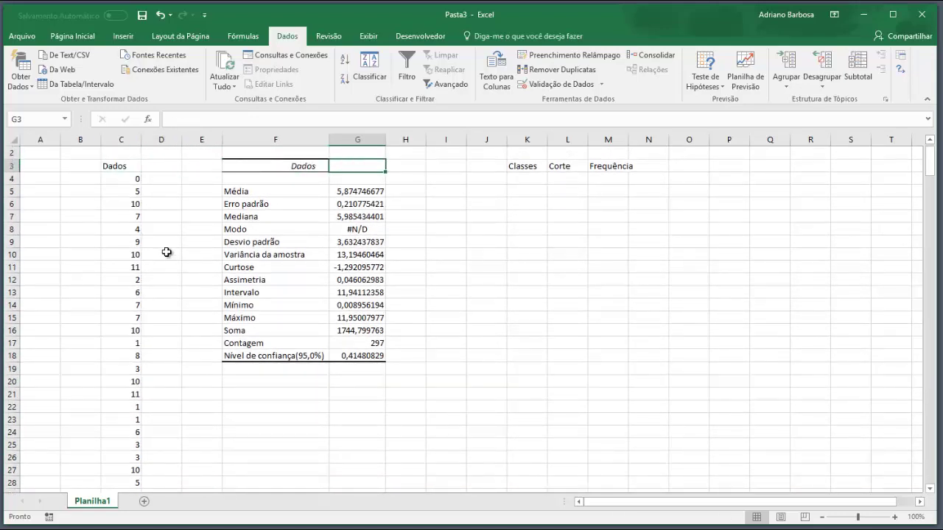
key("Left")
key("Down")
key("Down")
key("Down")
key("Down")
key("Down")
key("Down")
key("Down")
key("Down")
key("Down")
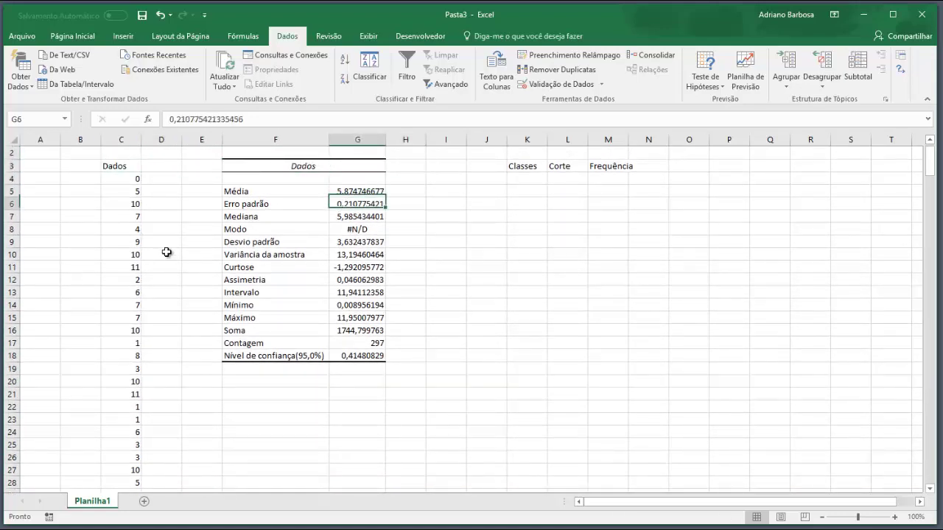
key("Down")
key("Down")
key("Down")
key("Down")
key("Down")
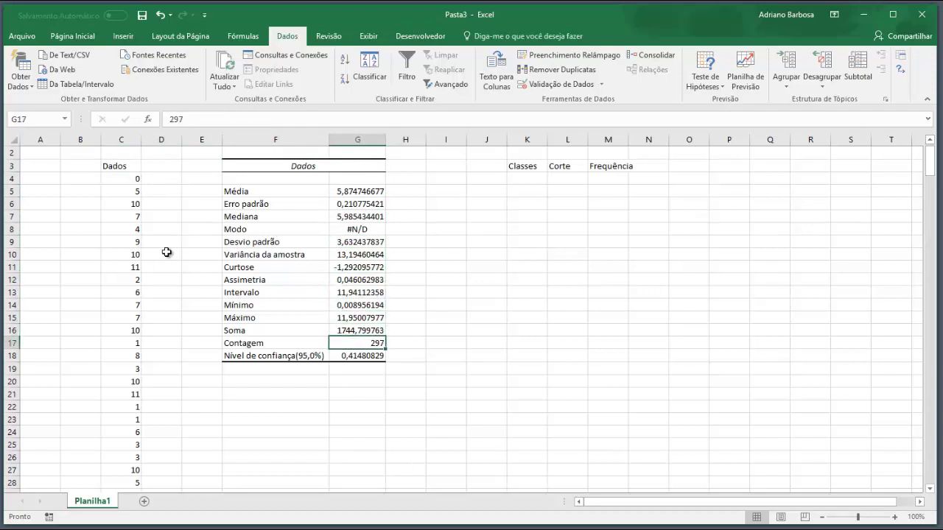
key("Right")
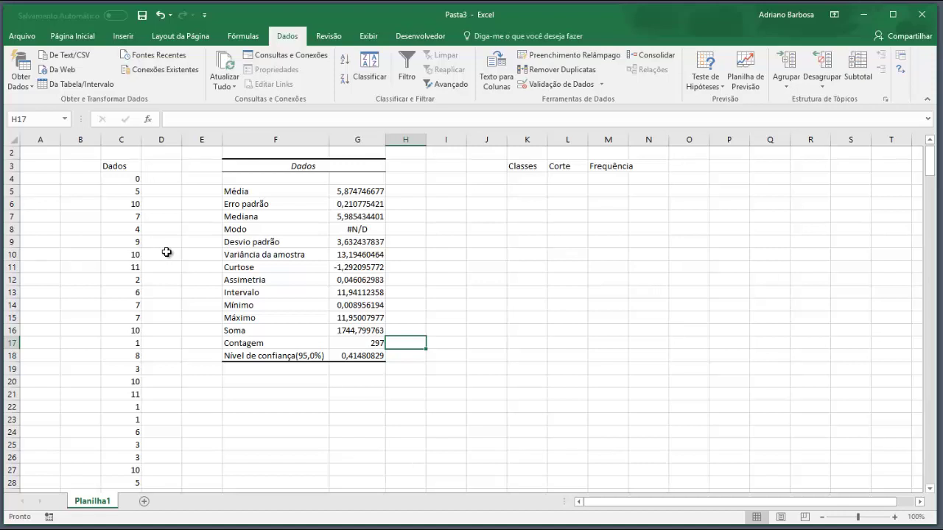
type("=rai")
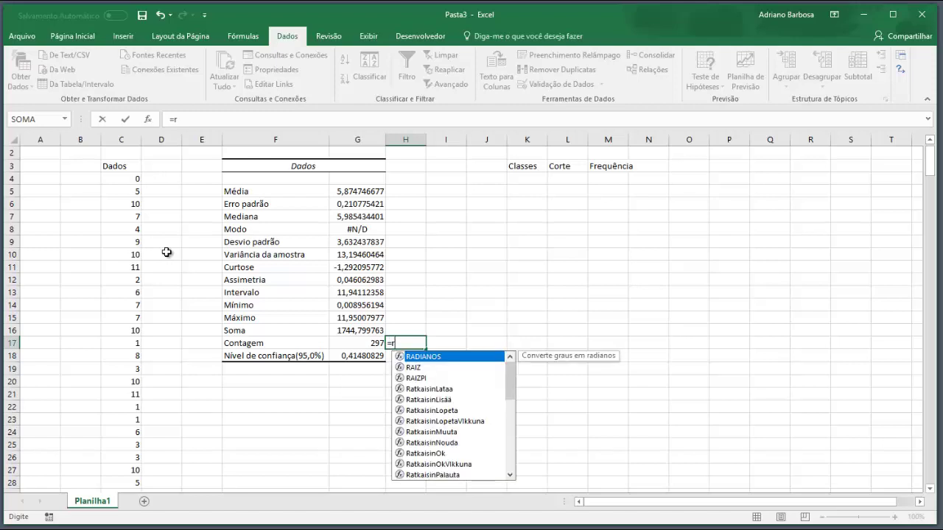
key("Tab")
key("Left")
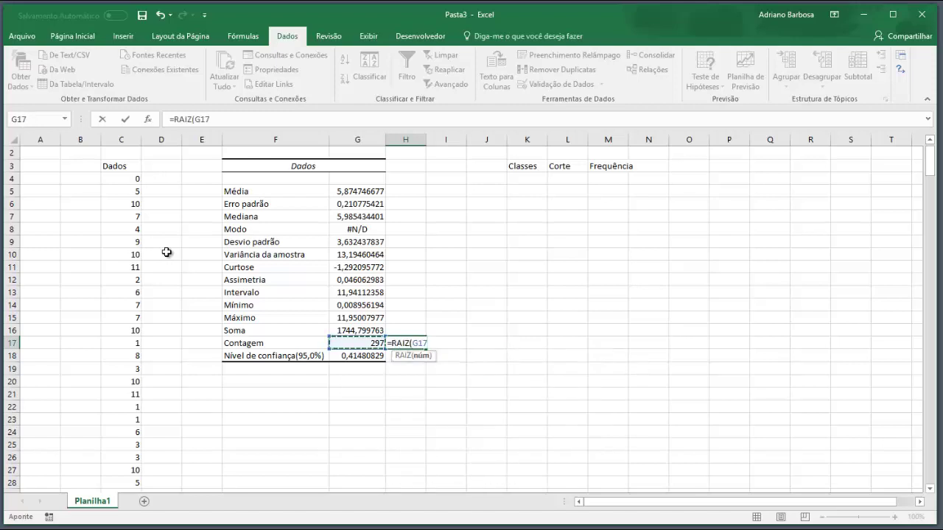
type(")")
key("ctrl+Return")
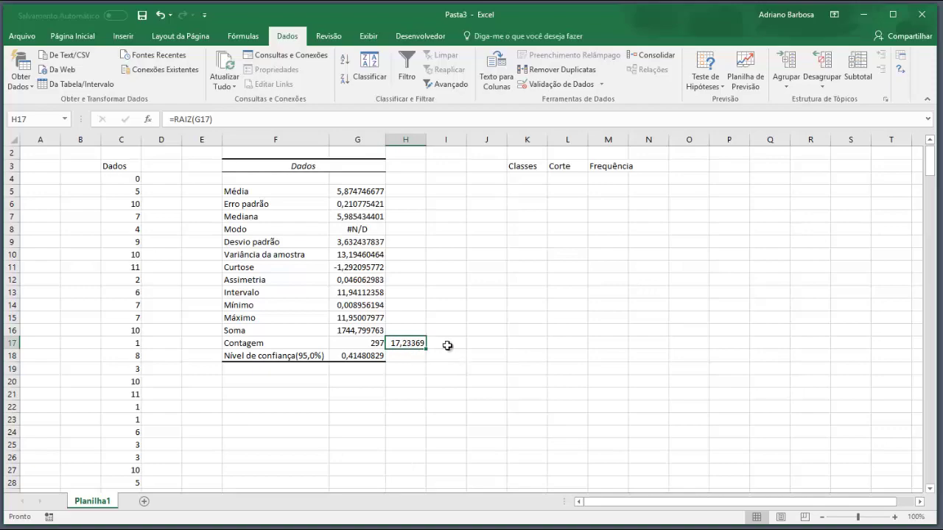
Format the square root in H17 to show no decimal places.
left_click(19, 38)
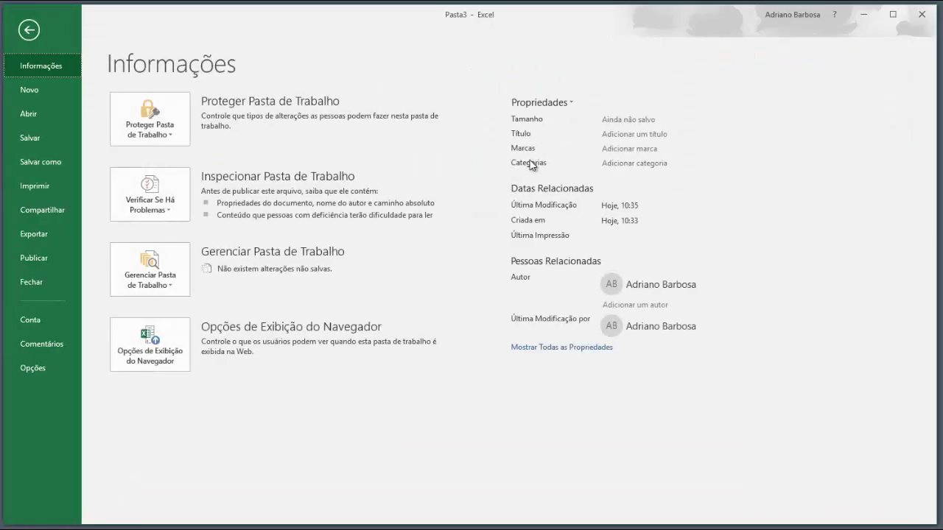
left_click(32, 33)
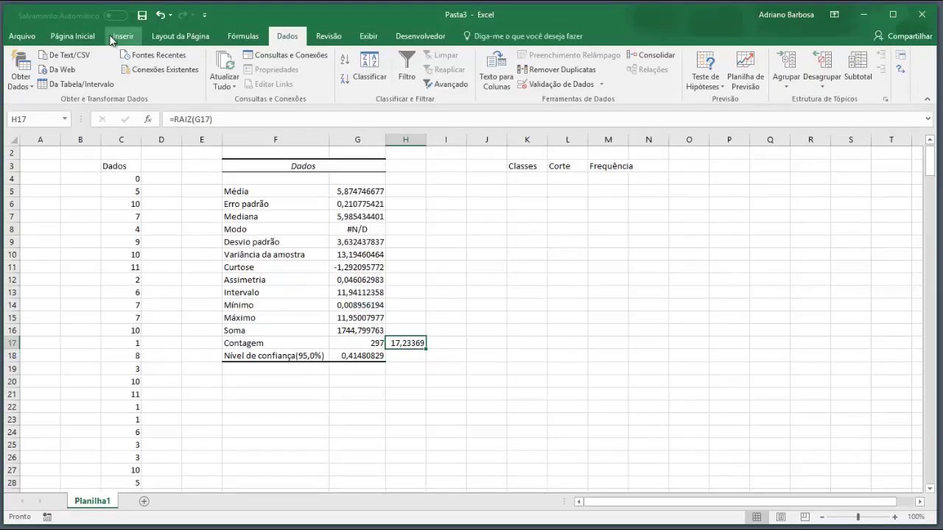
left_click(66, 36)
left_click(509, 80)
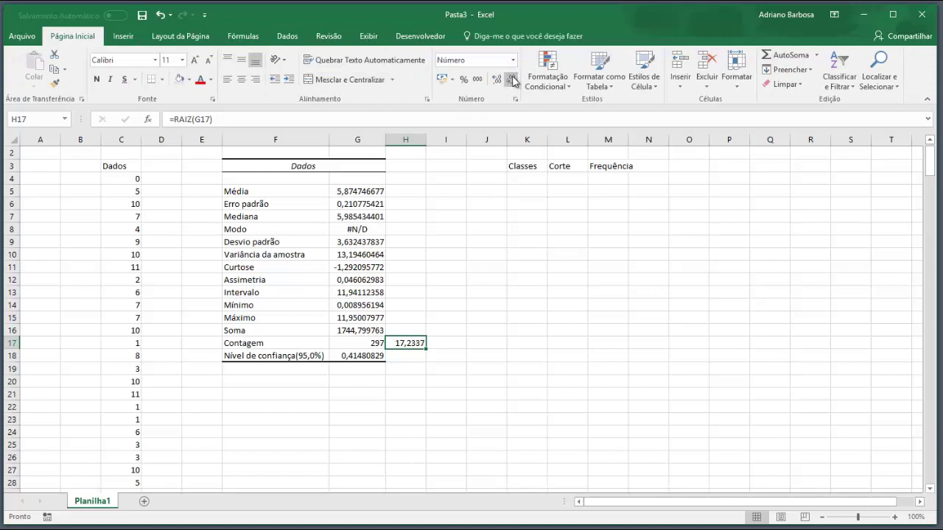
left_click(509, 79)
left_click(509, 79)
left_click(509, 80)
left_click(509, 80)
Number the classes 1 to 17 down the Classes column in K4:K20, extending the series from 1 and 2.
left_click(517, 231)
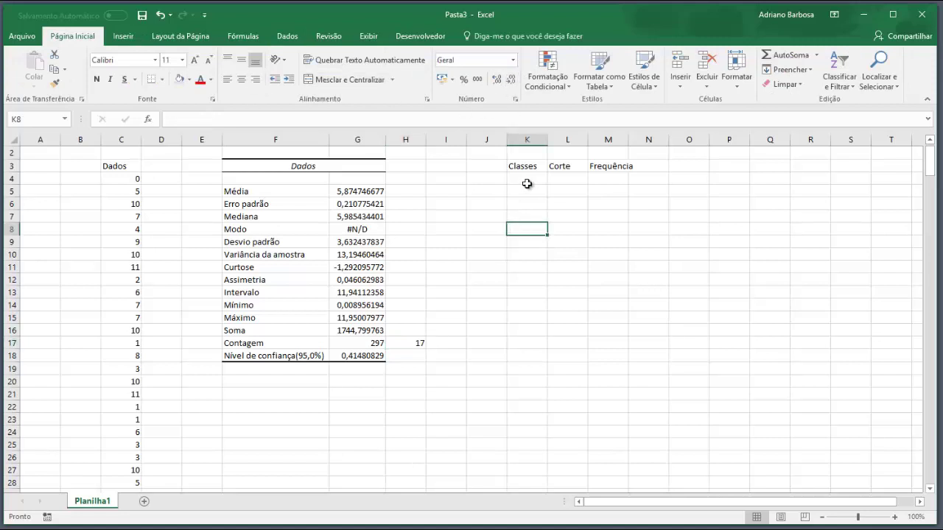
left_click(526, 180)
type("1")
key("Return")
type("2")
key("Return")
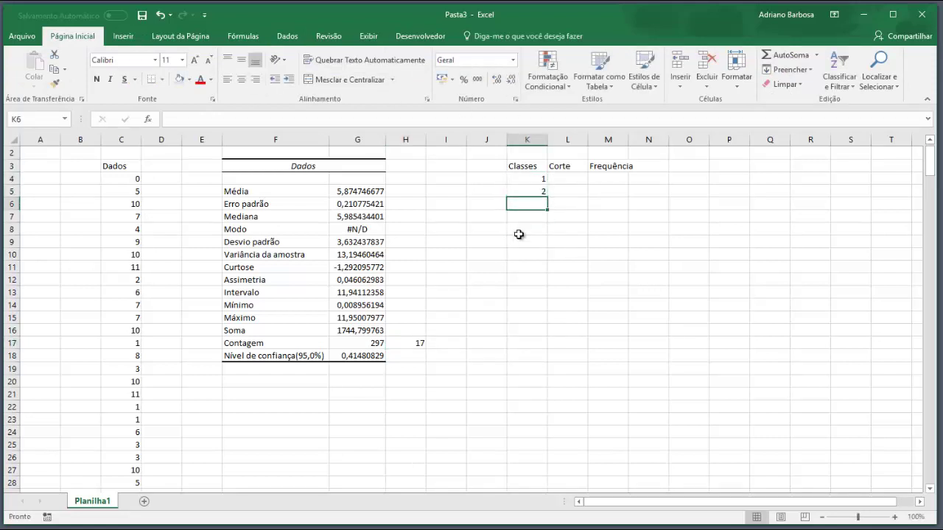
left_click_drag(531, 180, 558, 391)
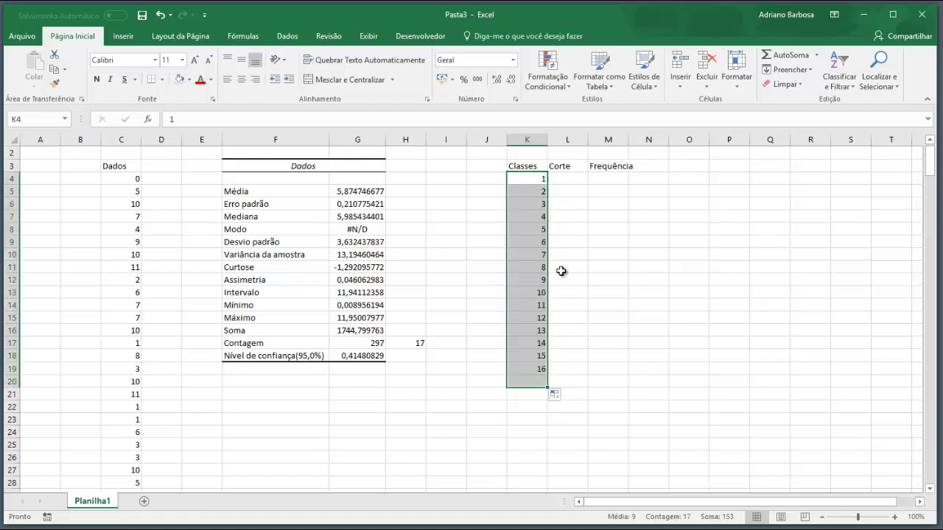
Label cell H13, beside the Intervalo value, as Incremento.
left_click(567, 181)
left_click(438, 278)
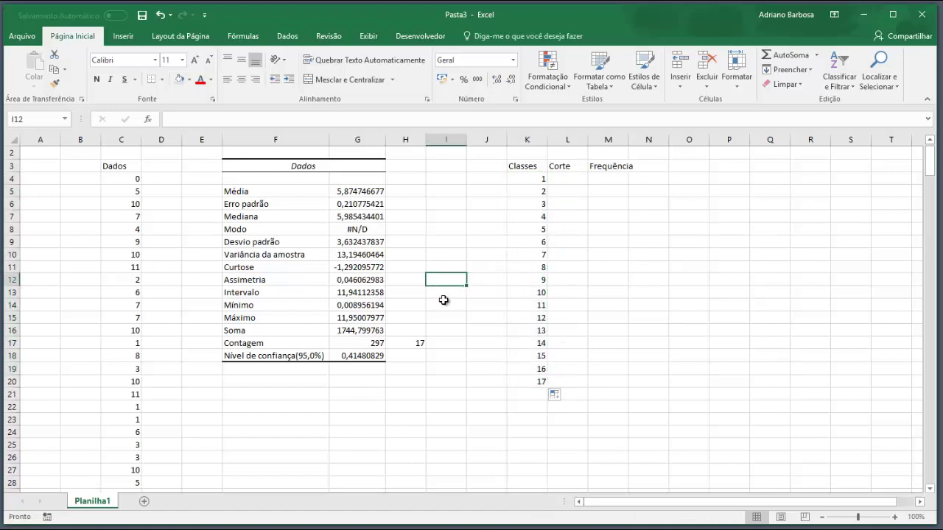
key("Left")
key("Down")
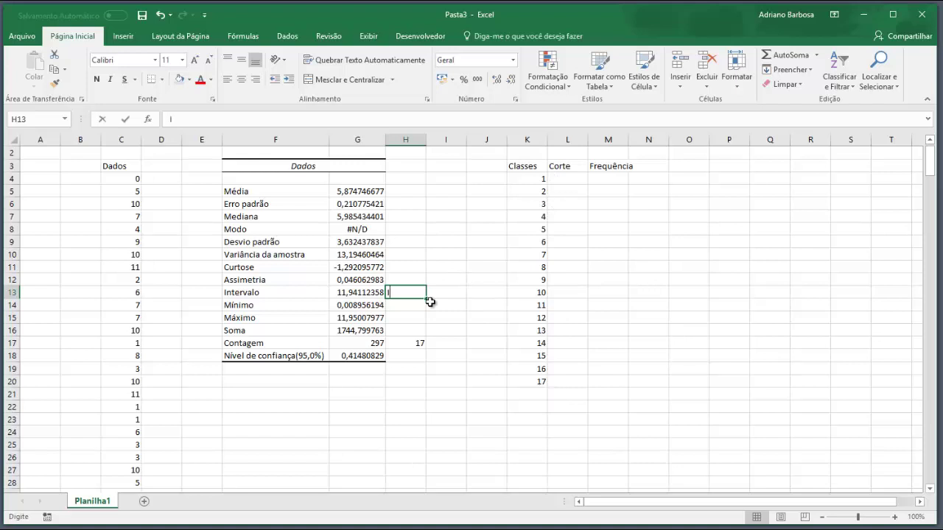
type("Incremento")
key("Return")
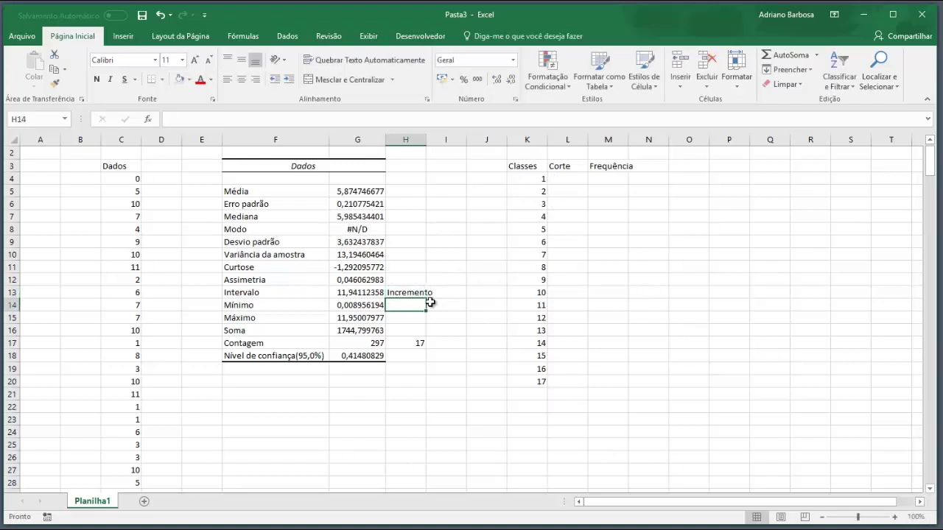
Calculate the class increment in I13 with the formula =(G15-G14)/H17, dividing the Máximo minus Mínimo difference by the number of classes.
key("Up")
key("Right")
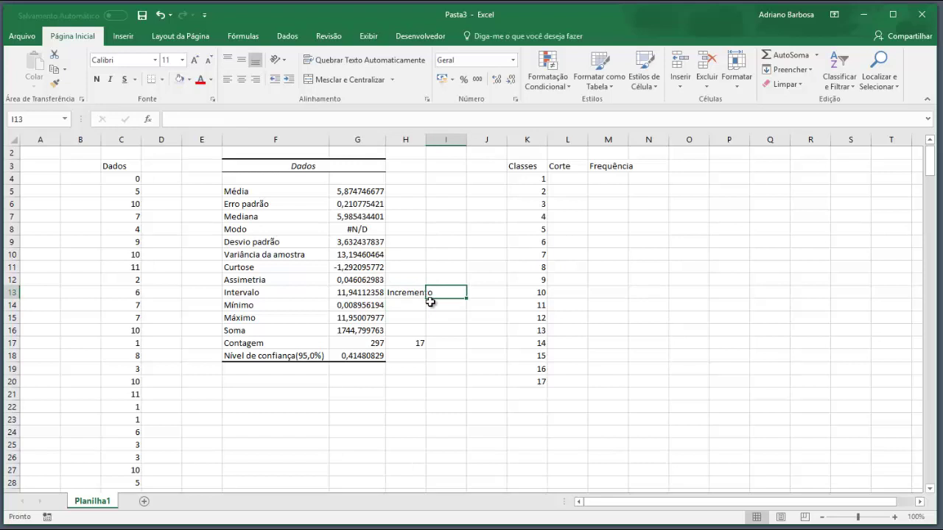
type("=(")
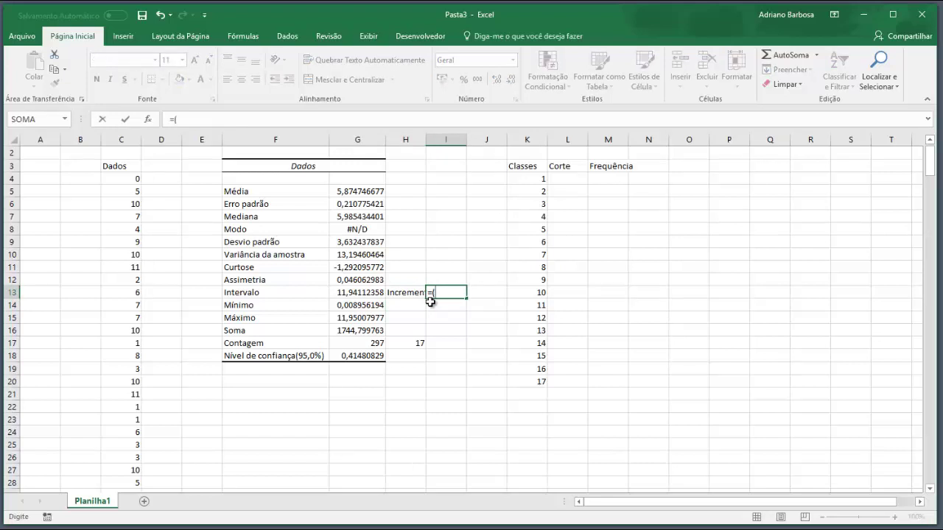
key("Left")
key("Left")
key("Down")
key("Down")
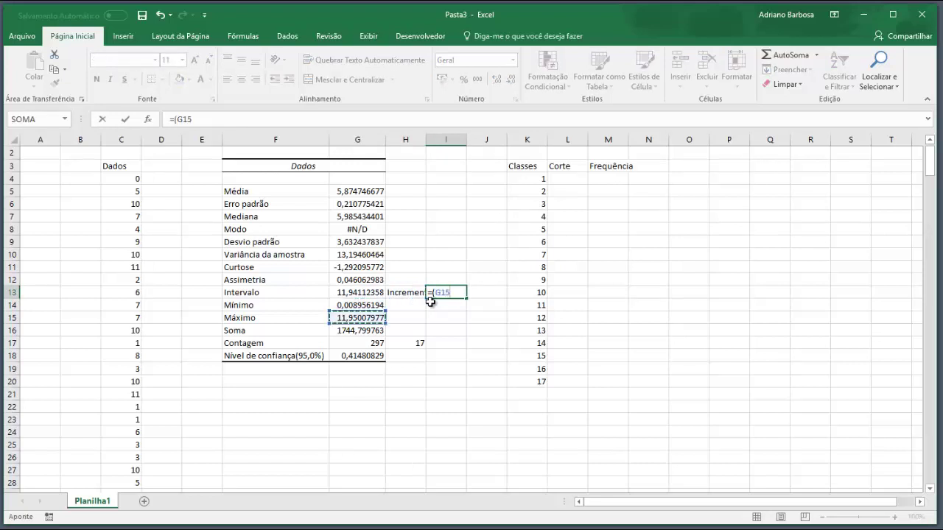
type("-")
key("Left")
key("Left")
key("Up")
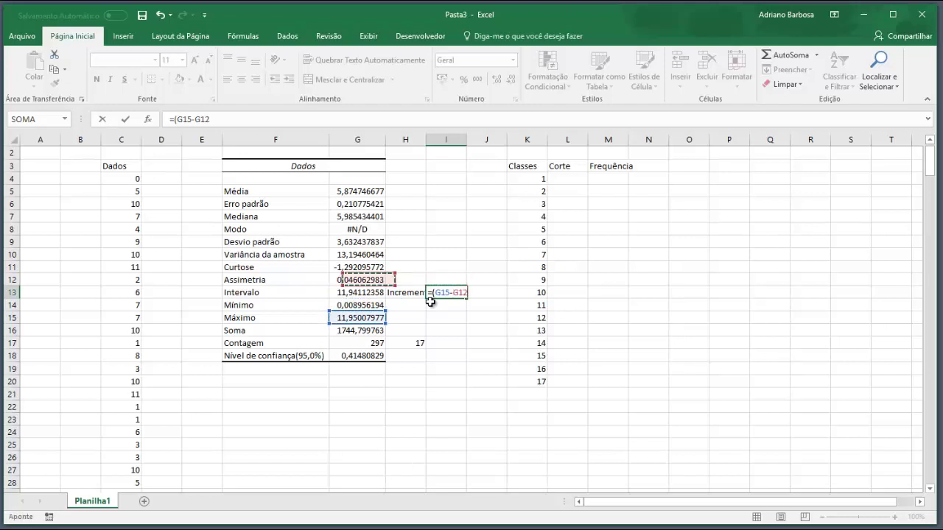
key("Down")
key("Down")
type(")")
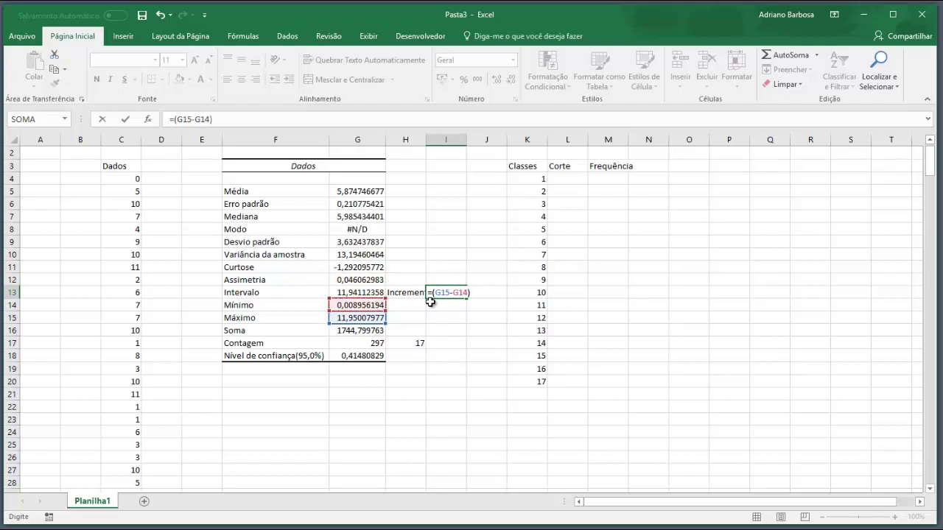
left_click(417, 343)
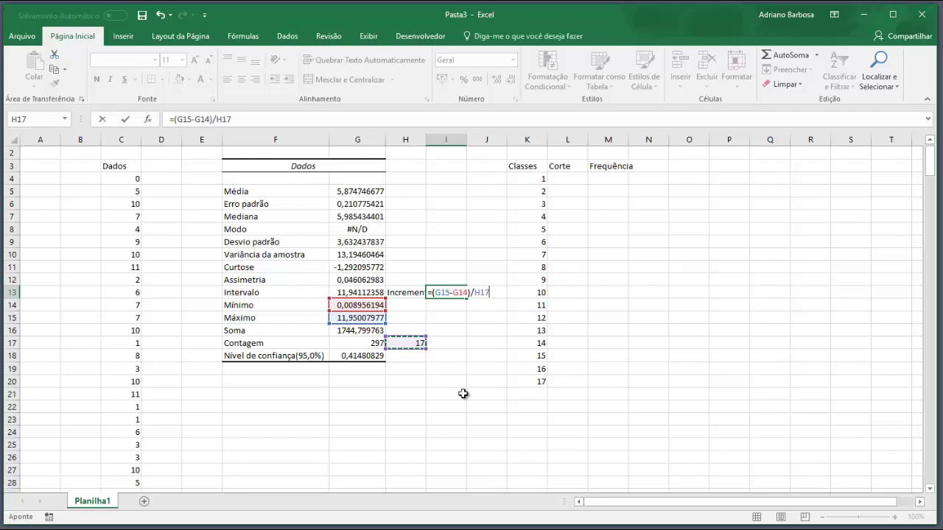
key("Return")
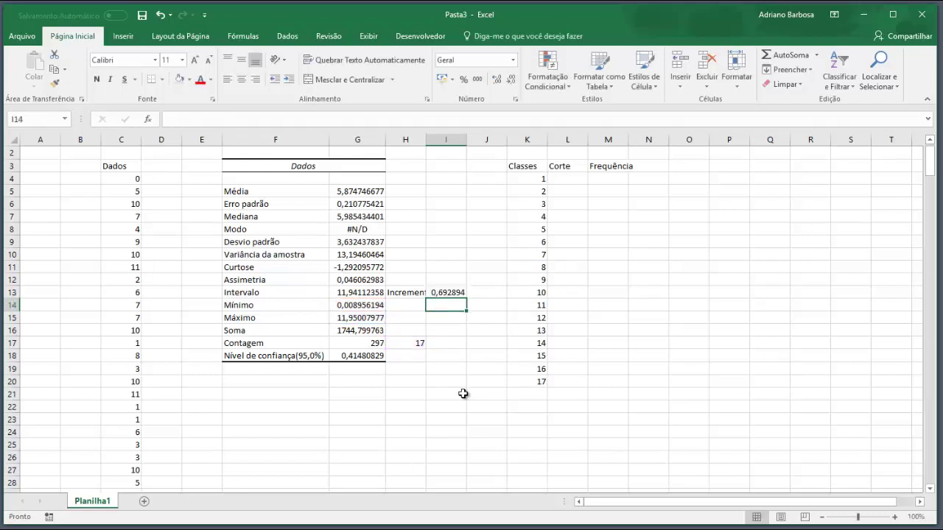
key("Up")
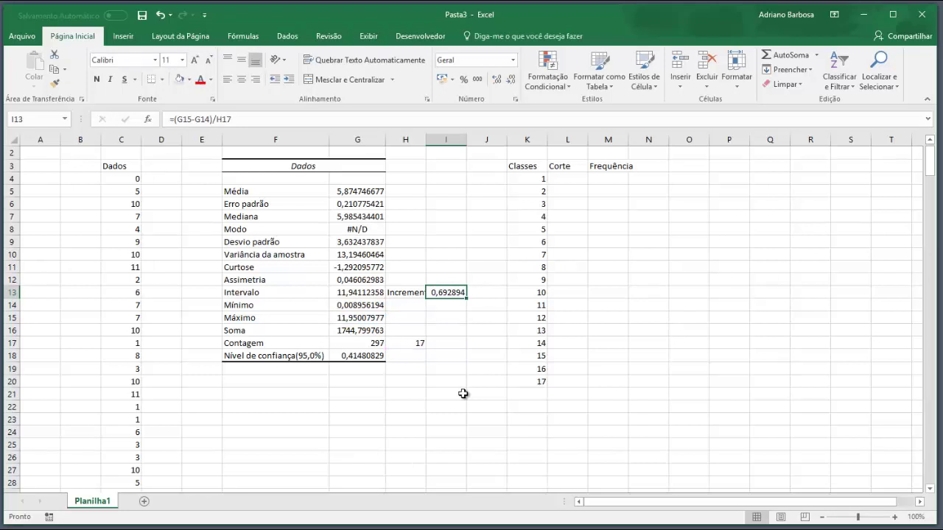
Calculate the first class's Corte value in L4 with the formula =$G$14+K4*$I$13, keeping the Mínimo and Incremento references absolute.
left_click(564, 178)
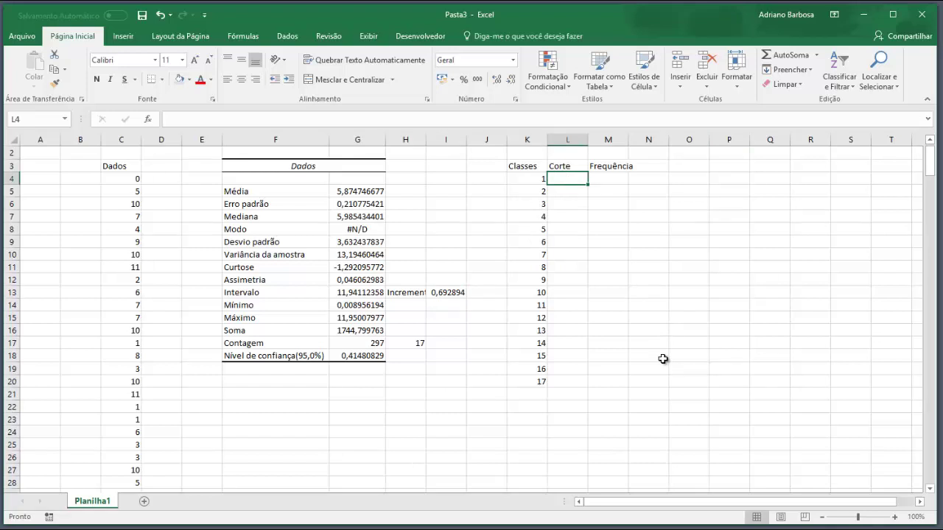
type("=")
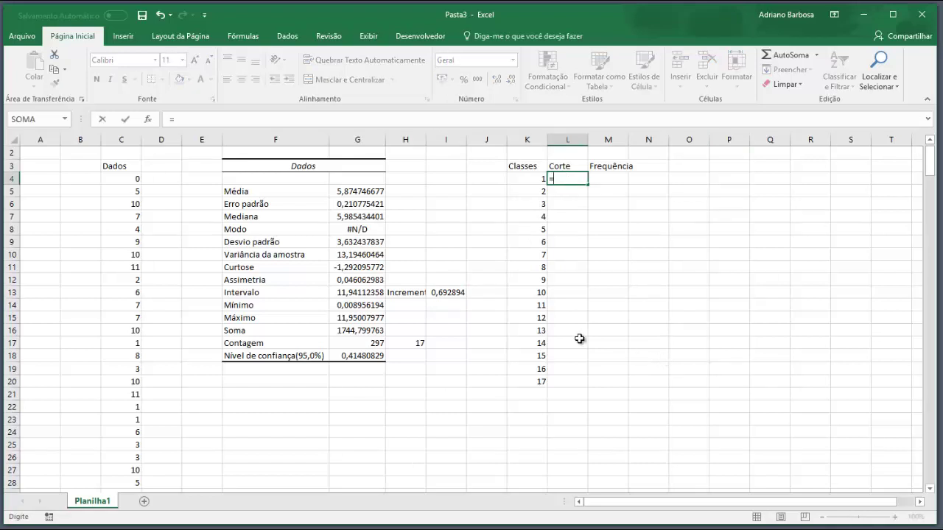
left_click(360, 308)
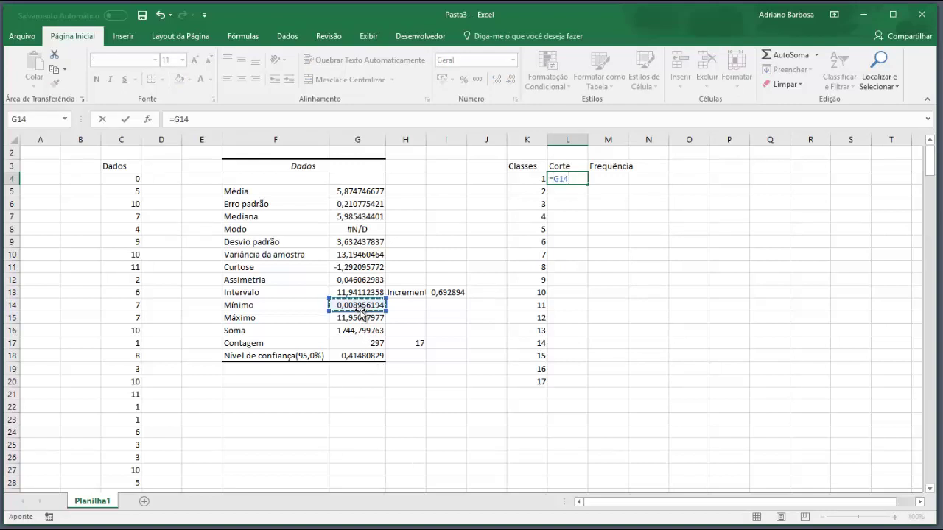
key("F4")
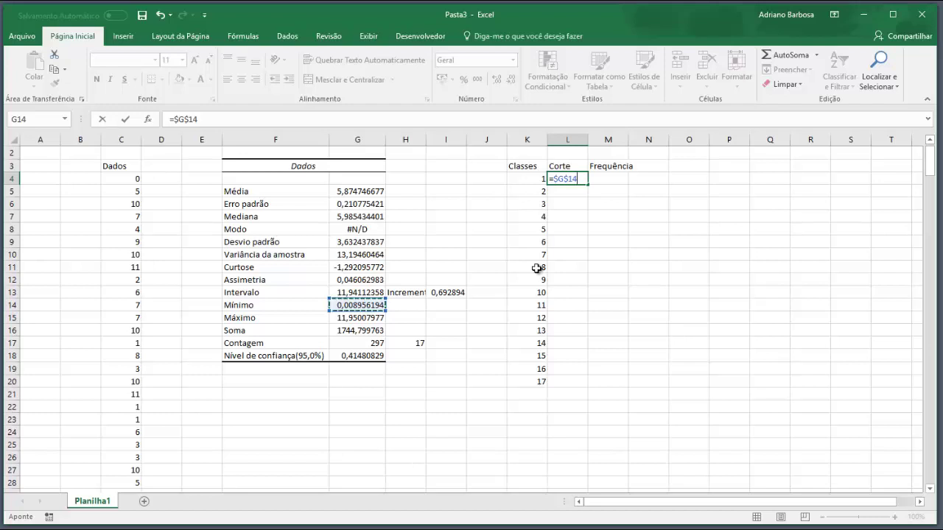
type("+")
left_click(532, 179)
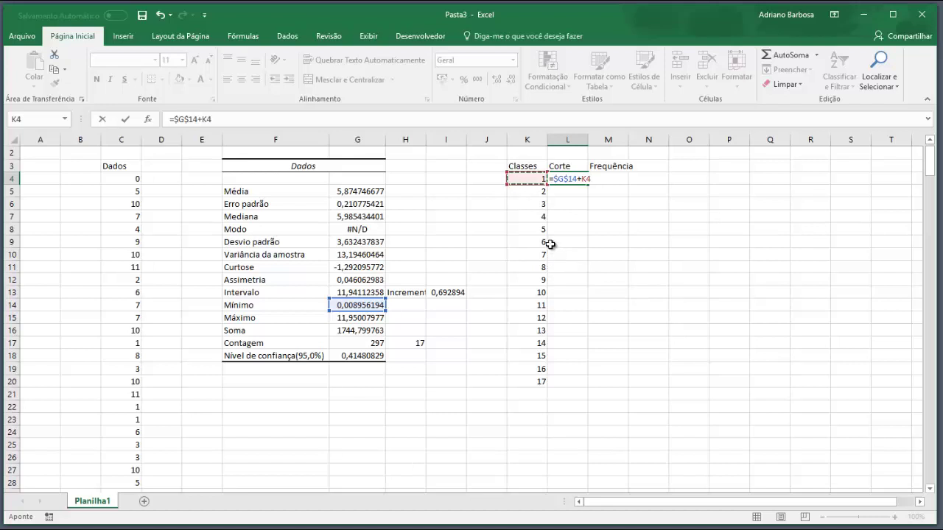
type("*")
left_click(447, 296)
key("F4")
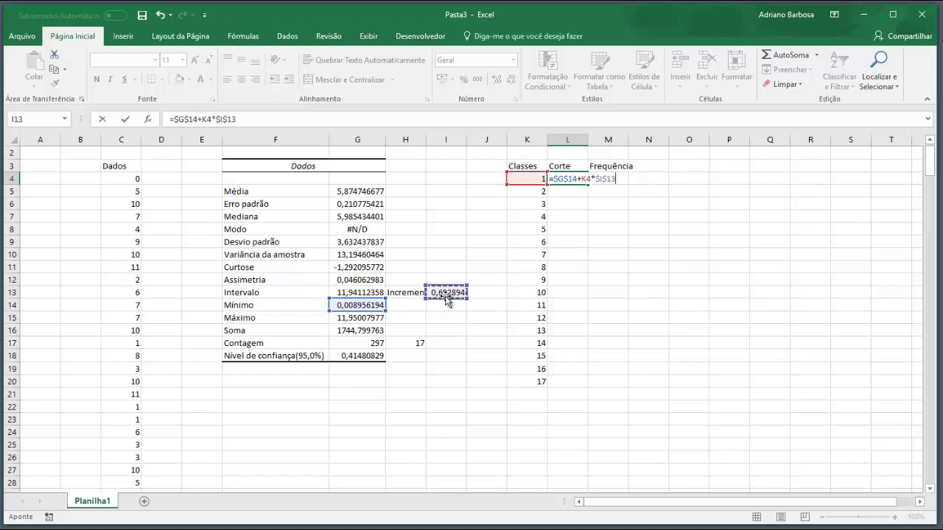
key("Return")
key("Up")
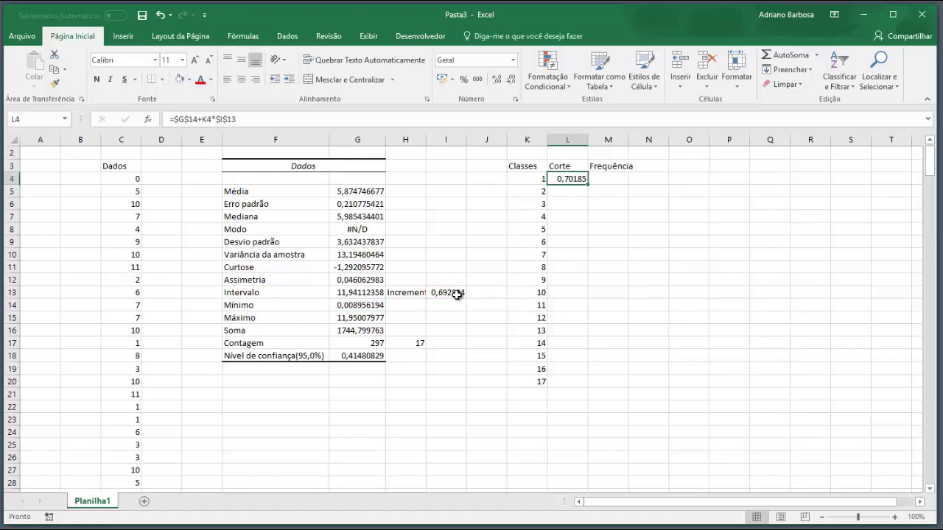
Fill the Corte formula from L4 down to L20 and compare the last cut-off with the Máximo value in G15.
left_click_drag(586, 185, 588, 388)
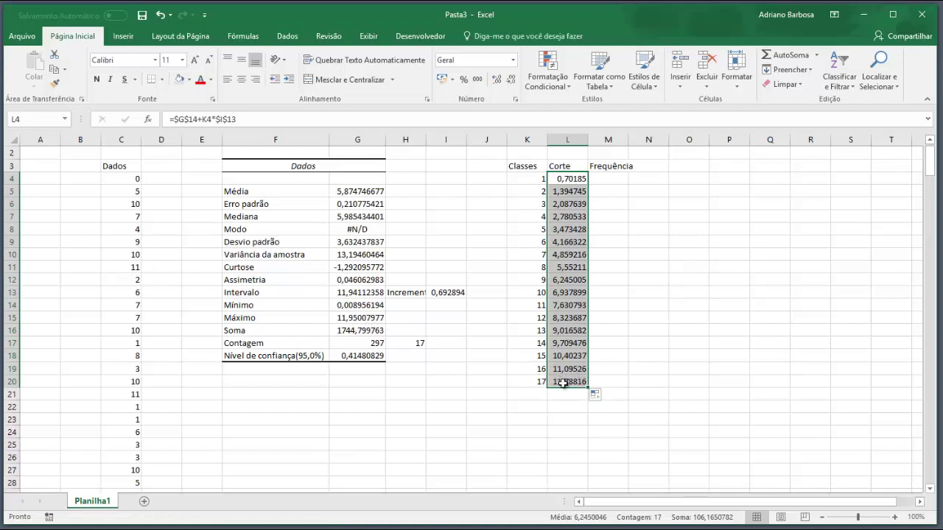
left_click(364, 319)
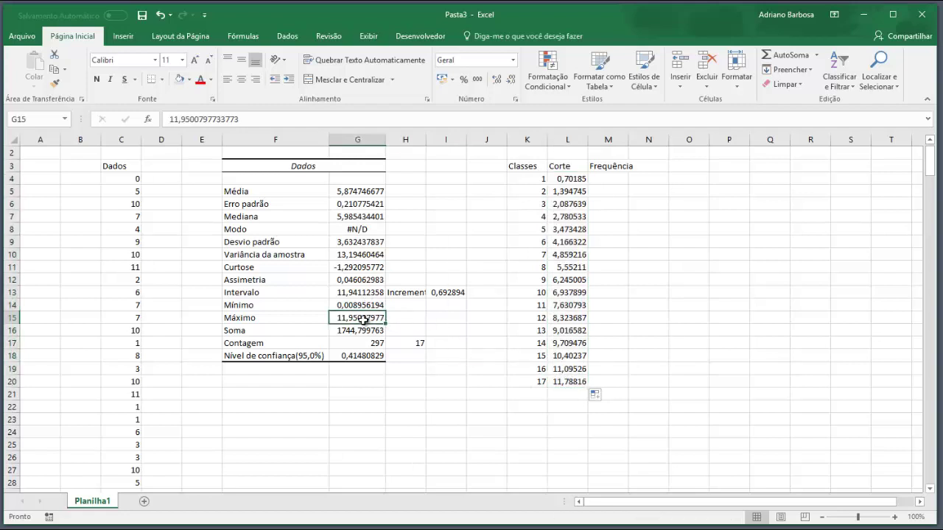
left_click(566, 380)
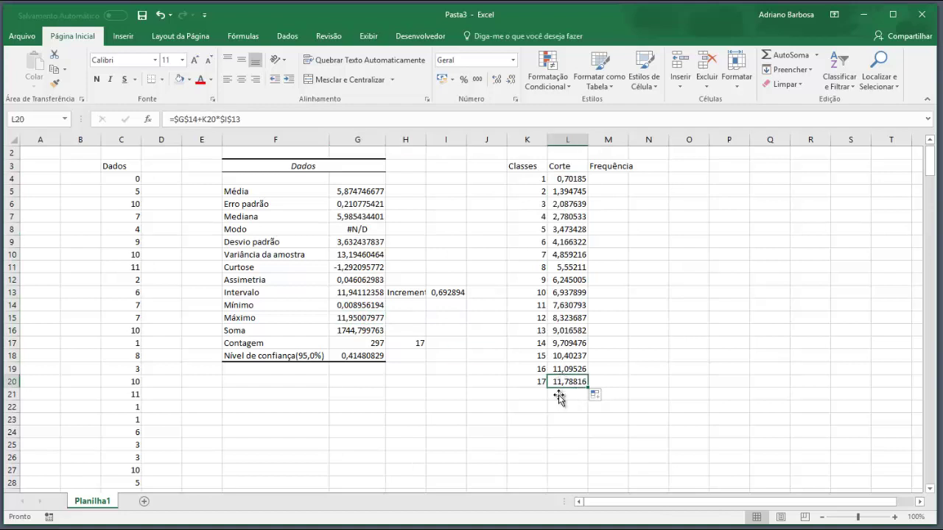
left_click(451, 294)
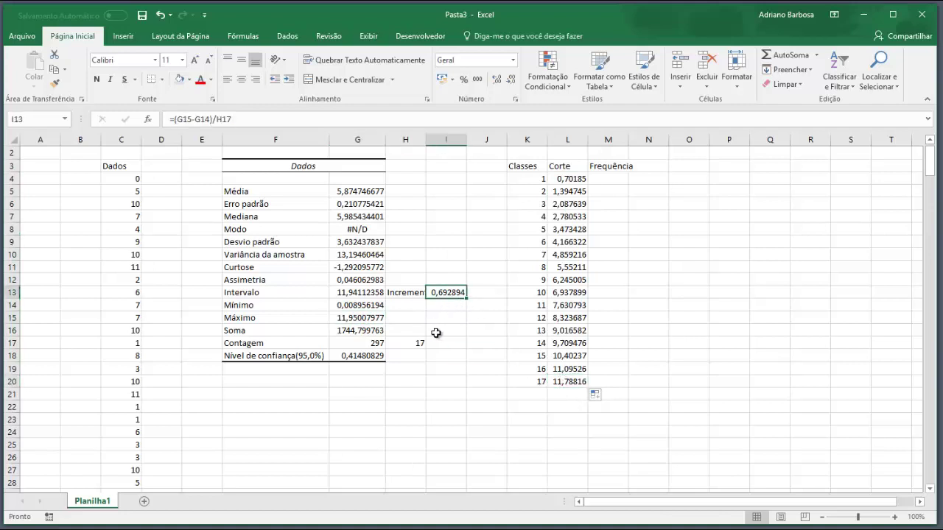
left_click(367, 317)
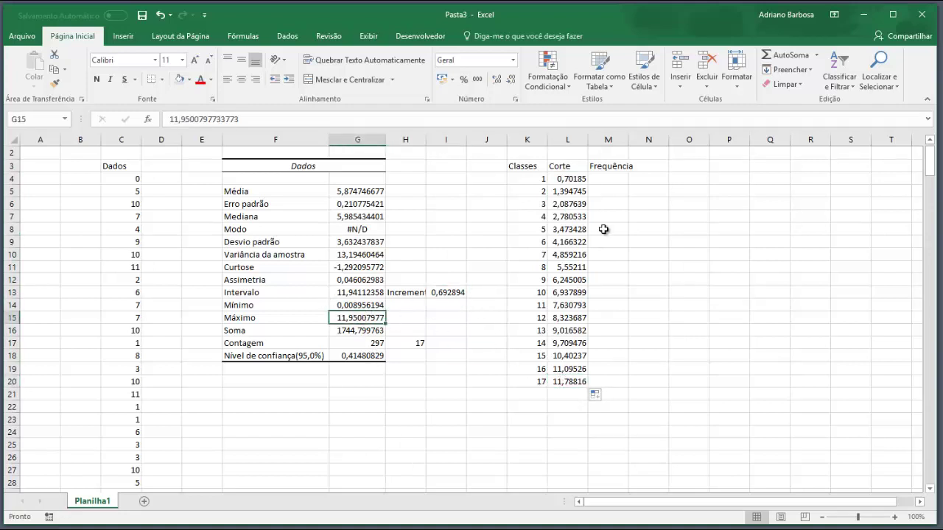
left_click_drag(578, 178, 576, 382)
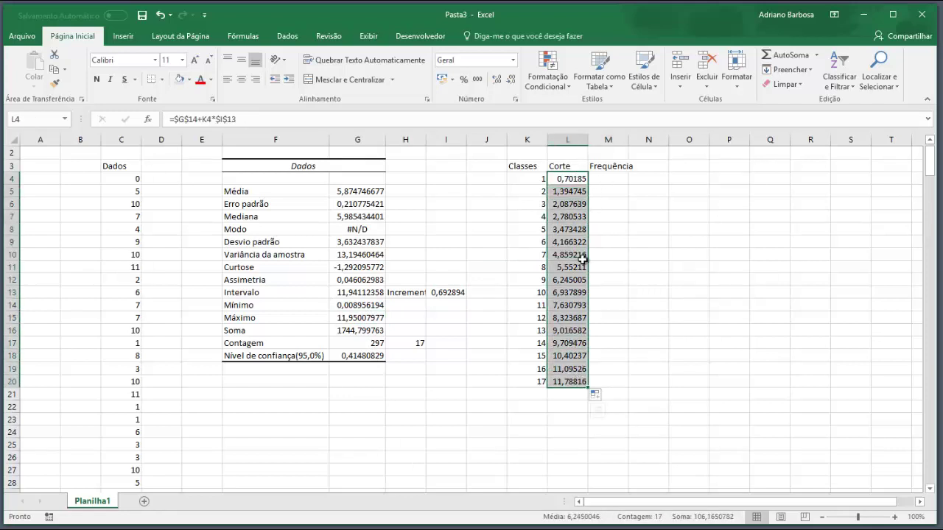
Fit the width of column M to its Frequência heading.
left_click(617, 180)
double_click(629, 145)
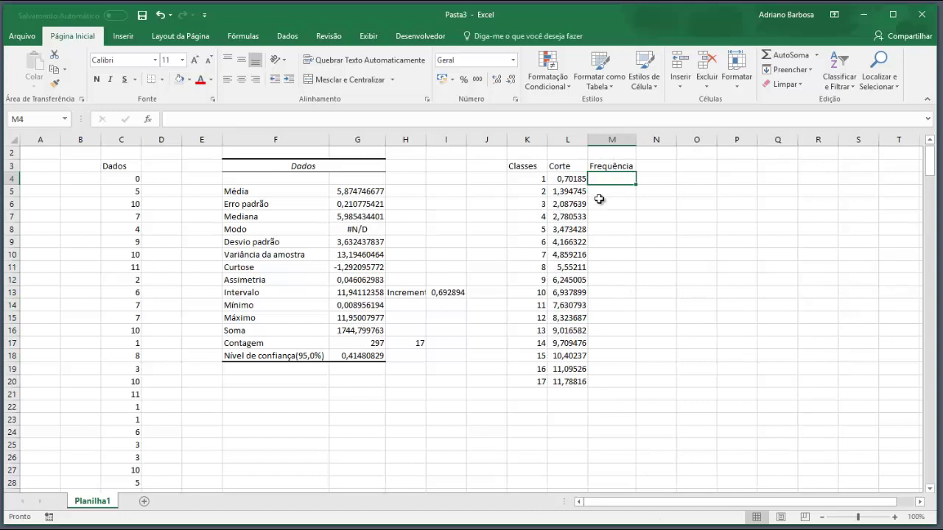
left_click(569, 180)
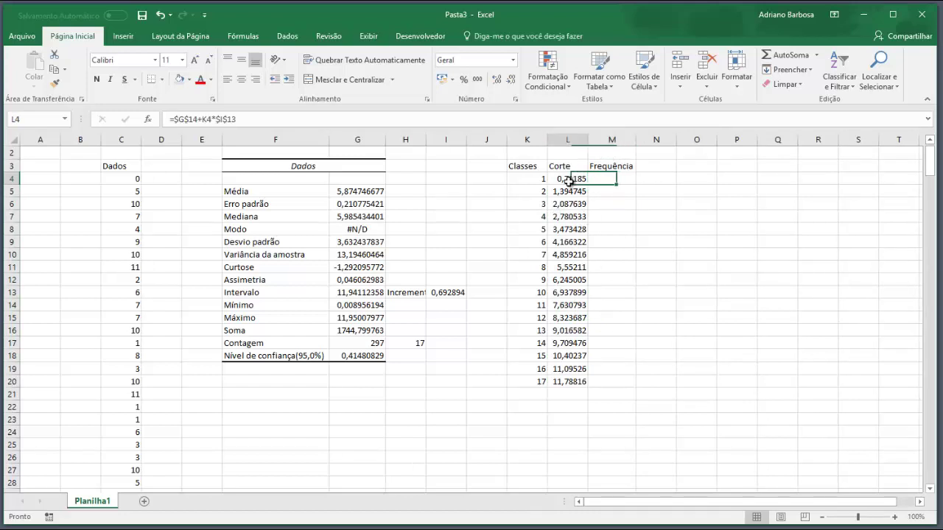
Start a FREQÜÊNCIA formula across the range M4:M20, with the Dados values C4:C300 as its data array.
left_click(618, 182)
left_click_drag(618, 184, 618, 382)
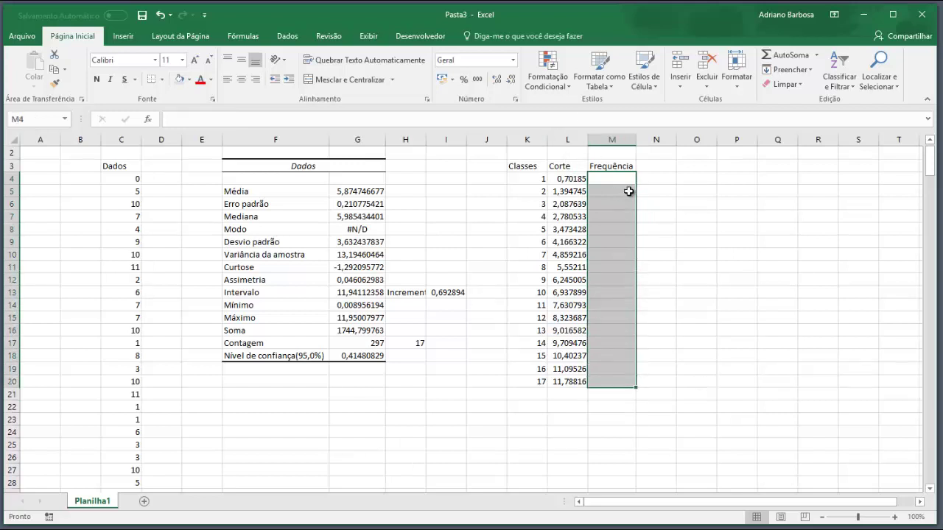
left_click_drag(618, 179, 621, 382)
key("F2")
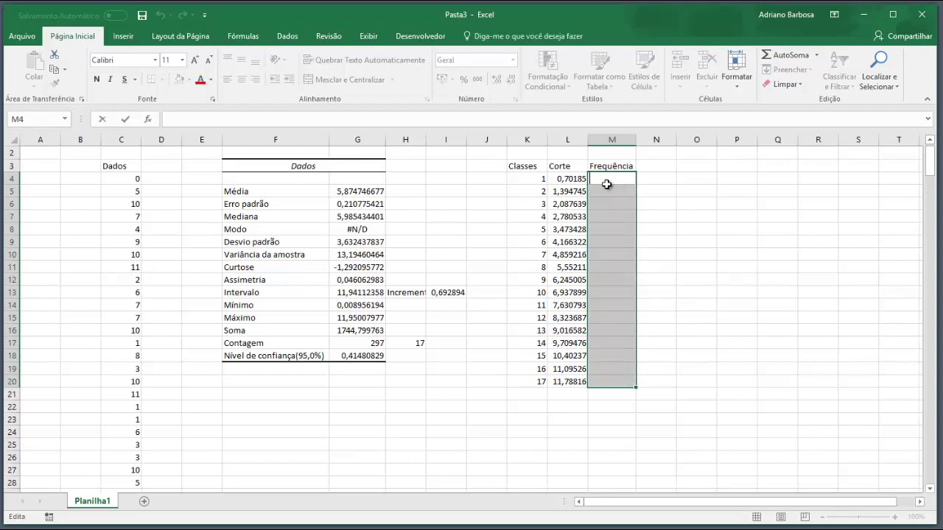
type("=")
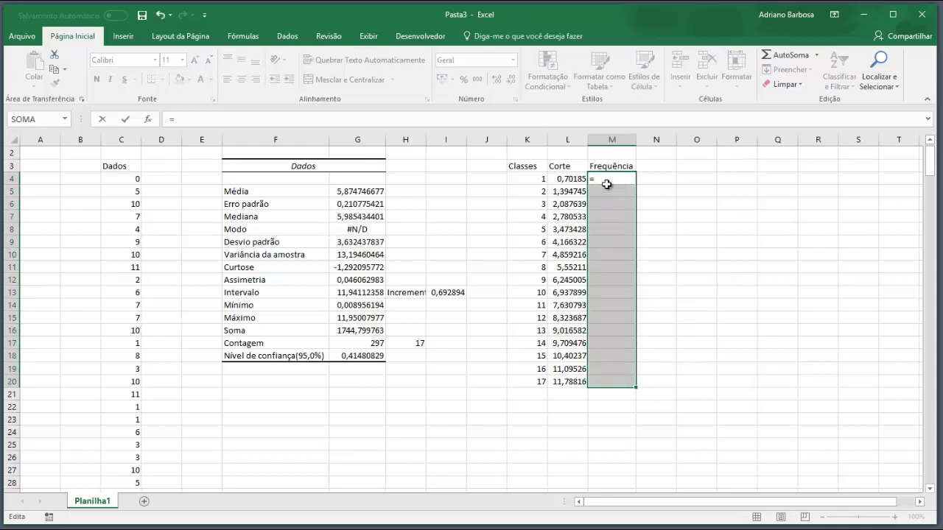
type("fre")
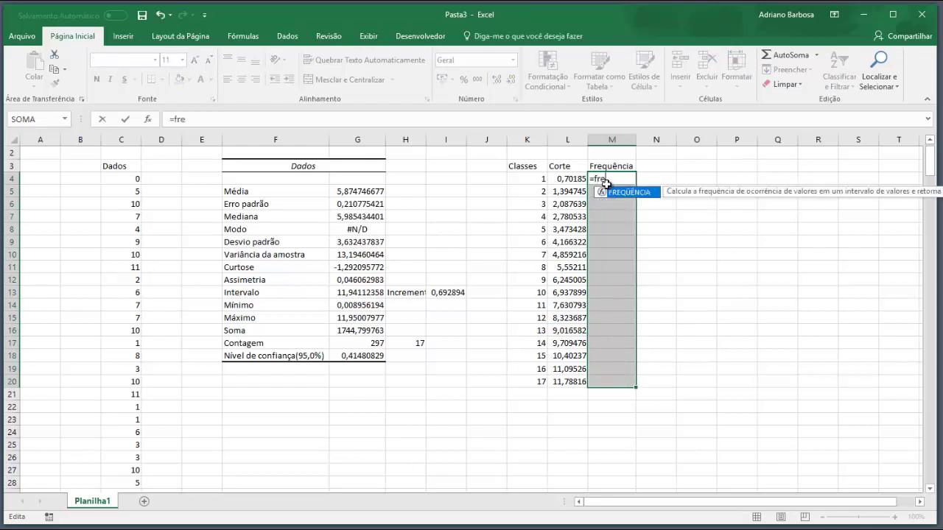
key("Tab")
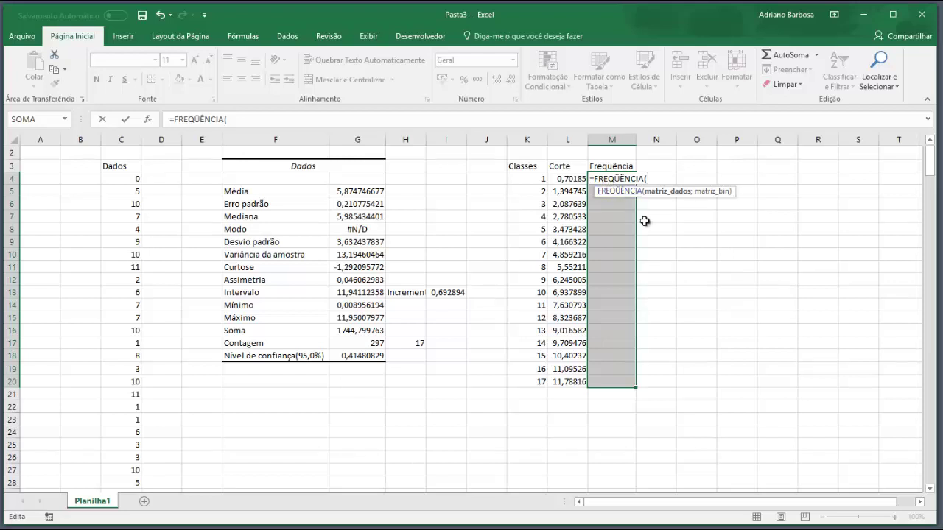
left_click(126, 171)
left_click(128, 182)
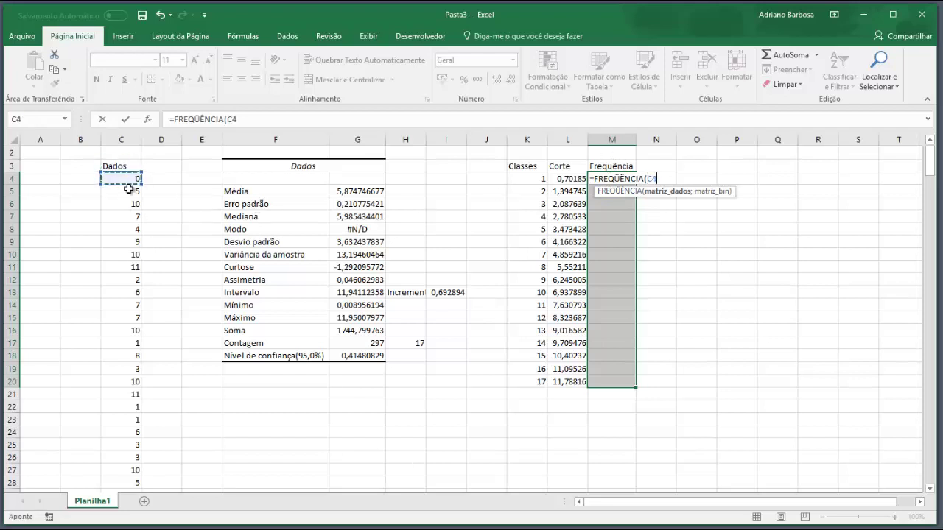
key("ctrl+shift+Down")
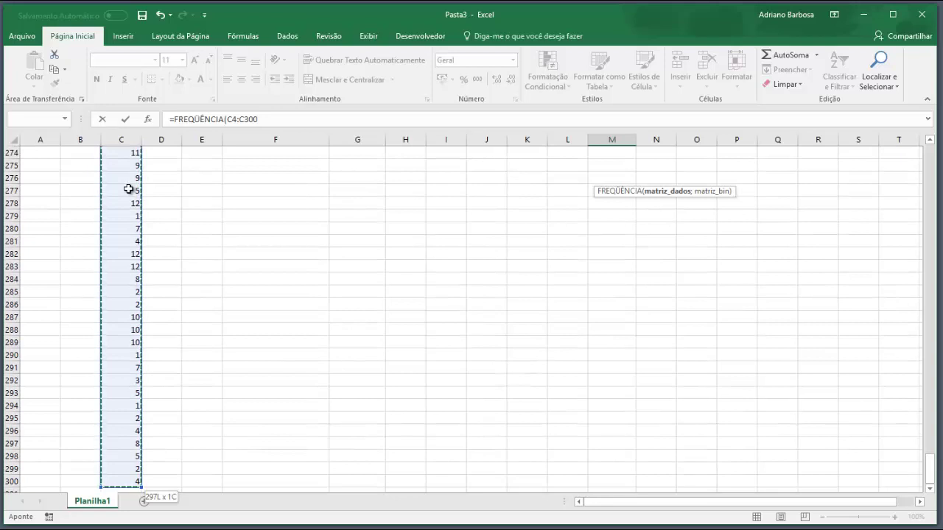
type(";")
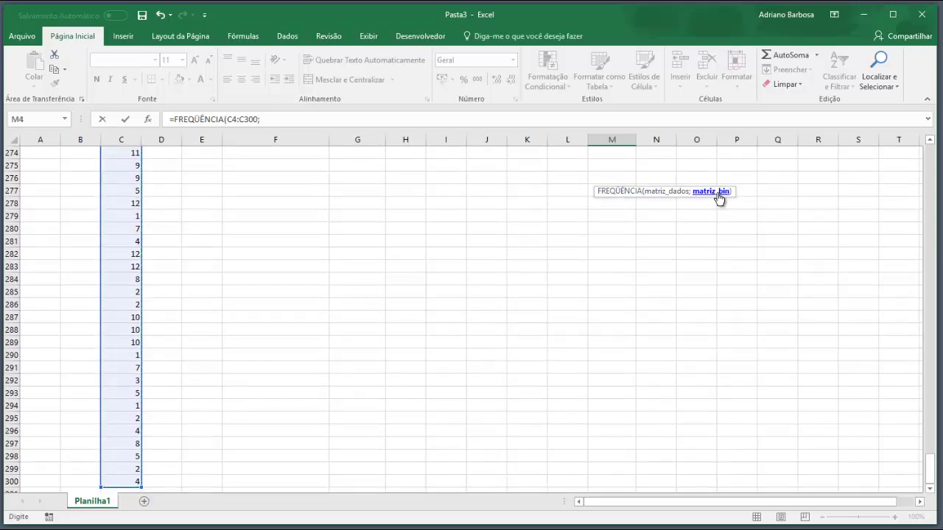
Complete the FREQÜÊNCIA formula with the Corte values L4:L20 as the bins array and enter it as an array formula across M4:M20.
left_click_drag(933, 480, 933, 156)
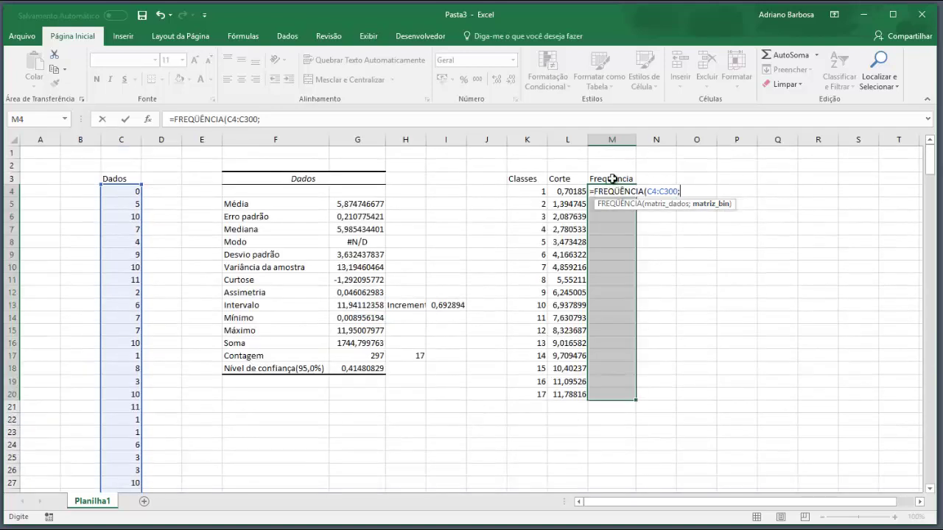
left_click(561, 190)
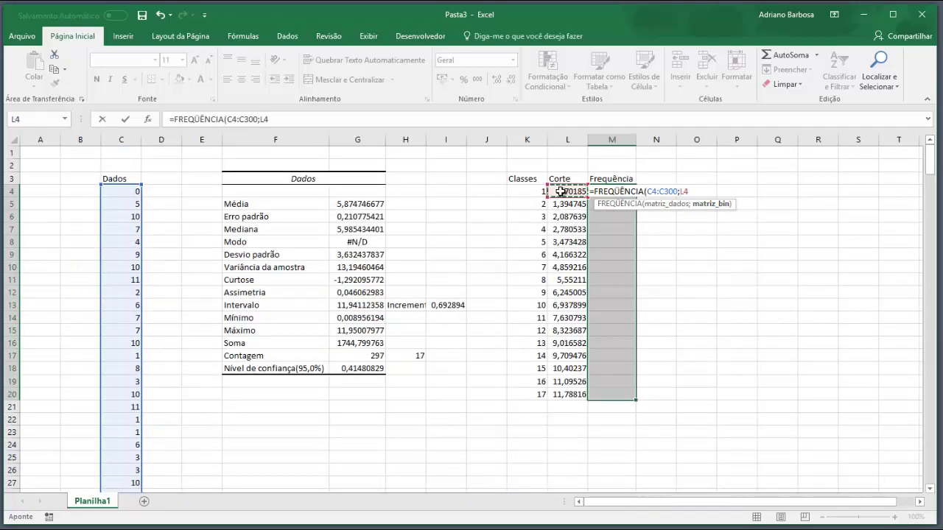
key("shift+Down")
key("shift+Down")
key("shift+Down")
key("shift+Down")
key("shift+Down")
key("shift+Down")
key("shift+Down")
key("shift+Down")
key("shift+Down")
key("shift+Down")
key("shift+Down")
key("shift+Down")
key("shift+Down")
key("shift+Down")
key("shift+Down")
key("shift+Down")
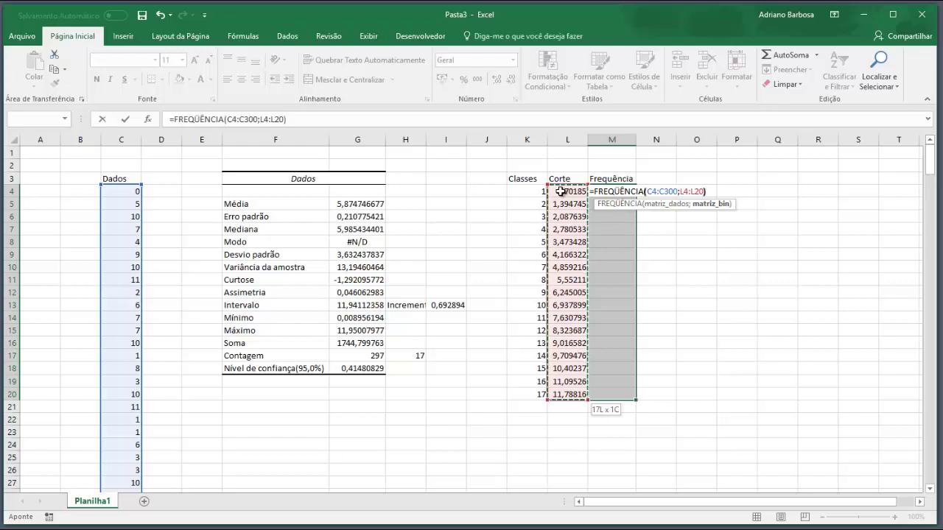
type(")")
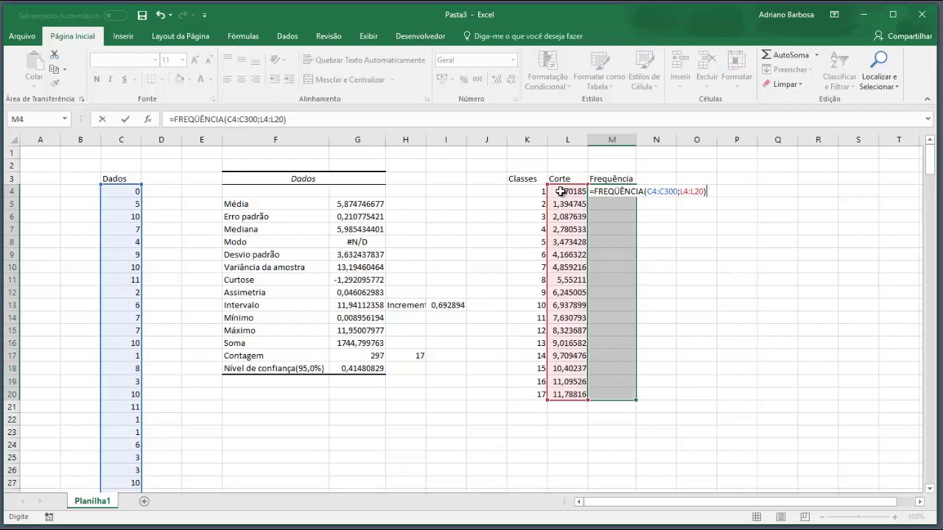
key("ctrl+shift+Return")
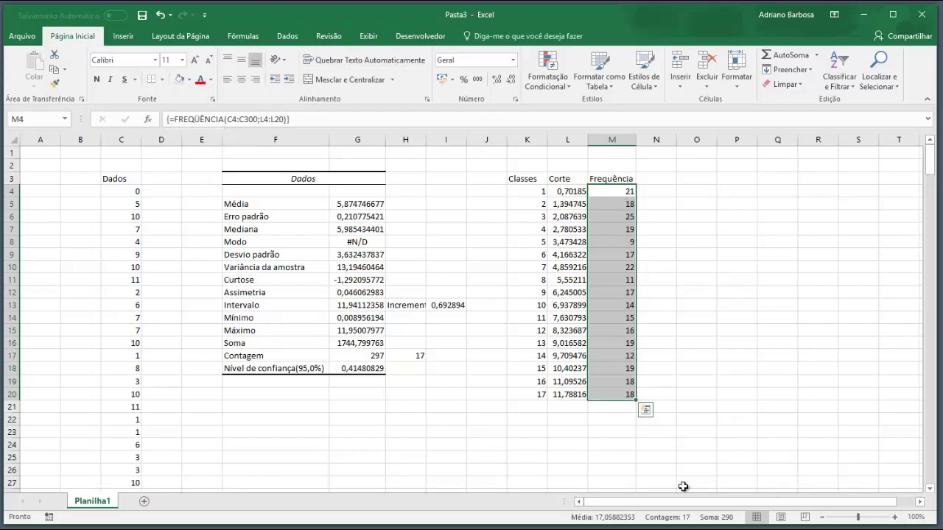
left_click(671, 228)
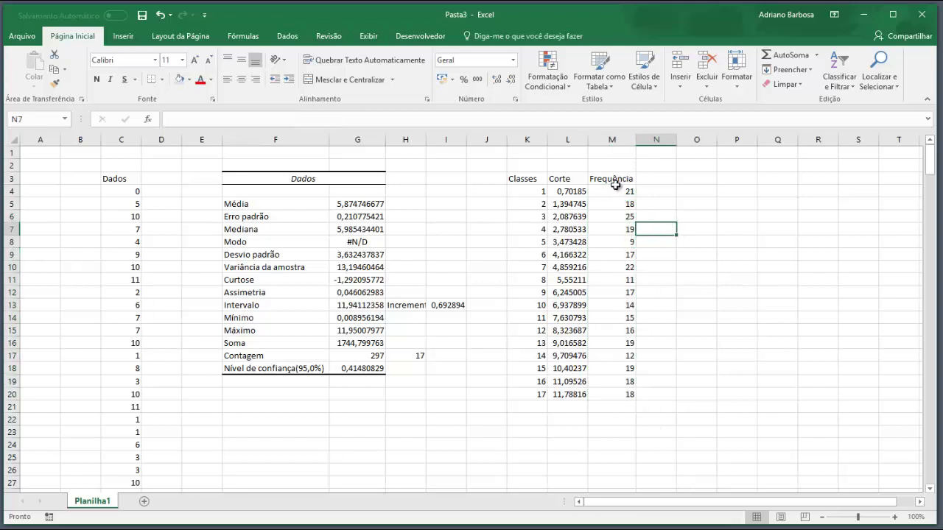
left_click(615, 189)
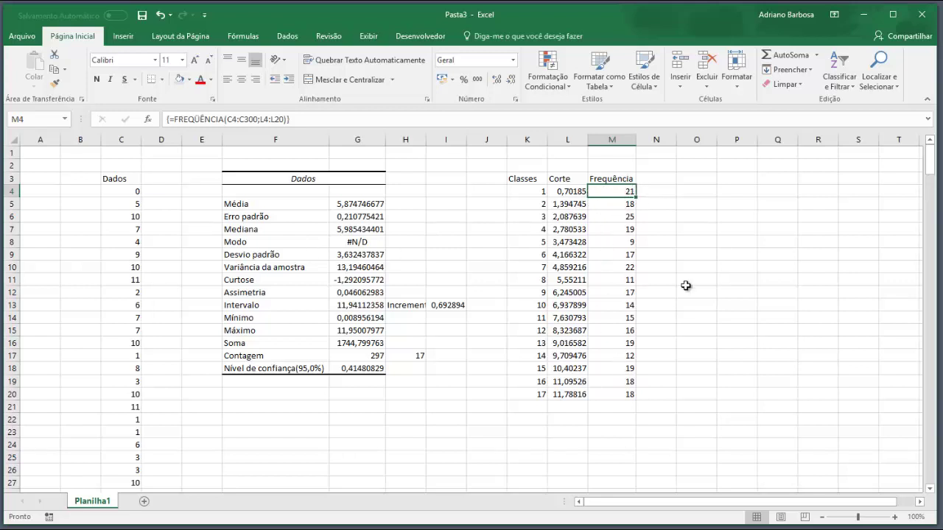
left_click(684, 283)
Insert a 2D clustered column chart of the Frequência column, using the range M3:M20 with its heading.
left_click_drag(627, 194, 624, 395)
left_click(565, 183)
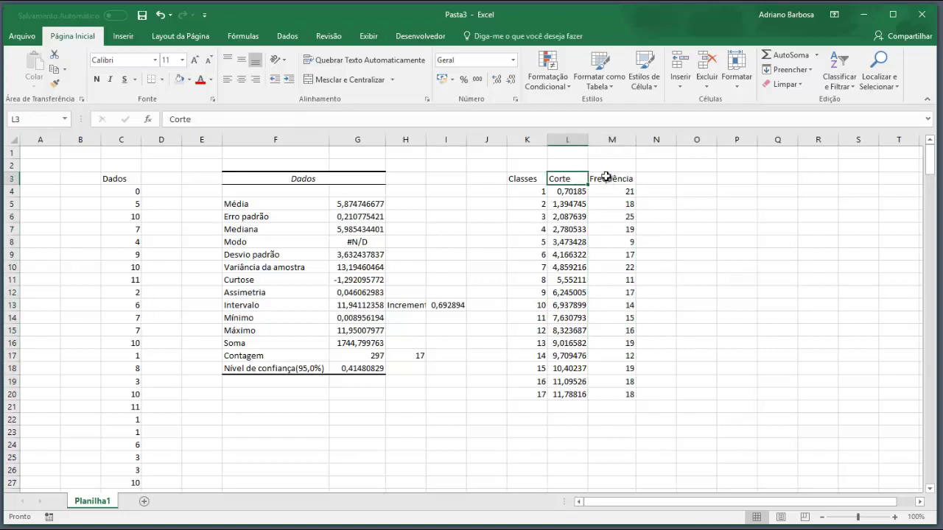
left_click_drag(605, 177, 627, 385)
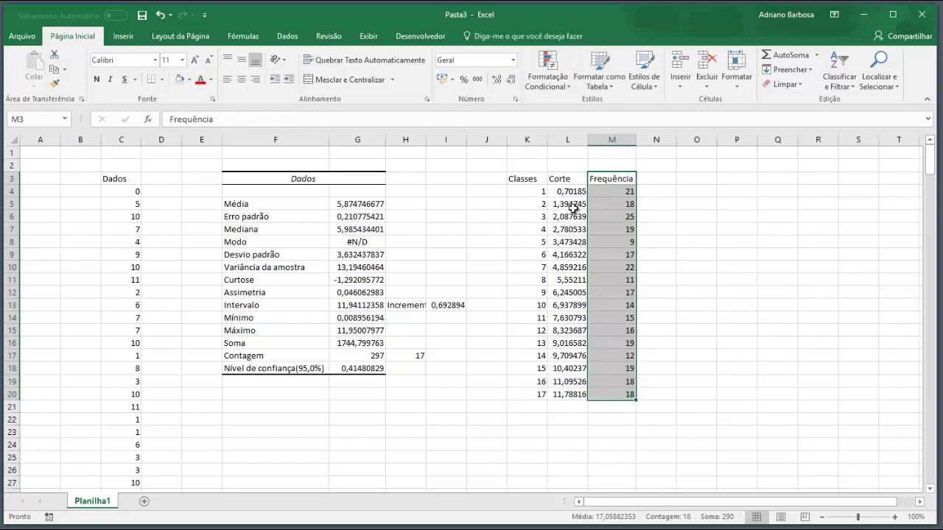
left_click(285, 39)
left_click(121, 37)
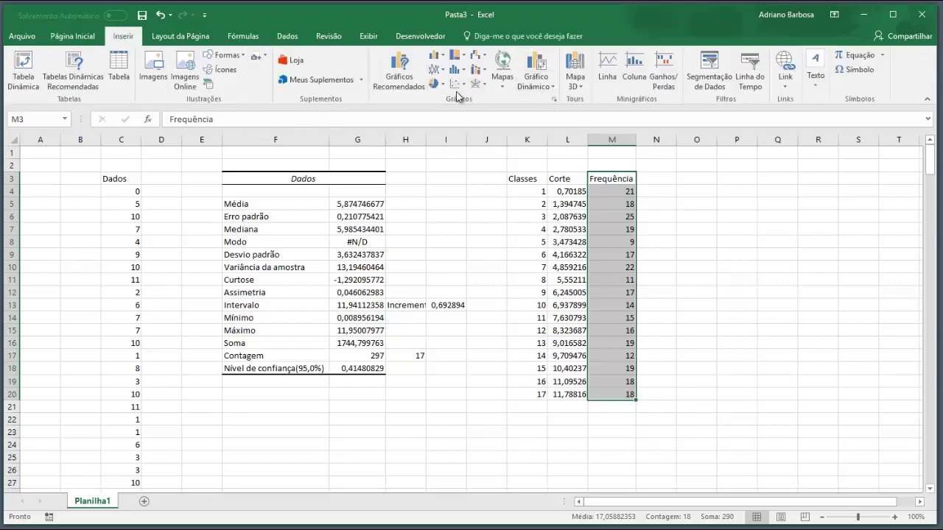
left_click(458, 88)
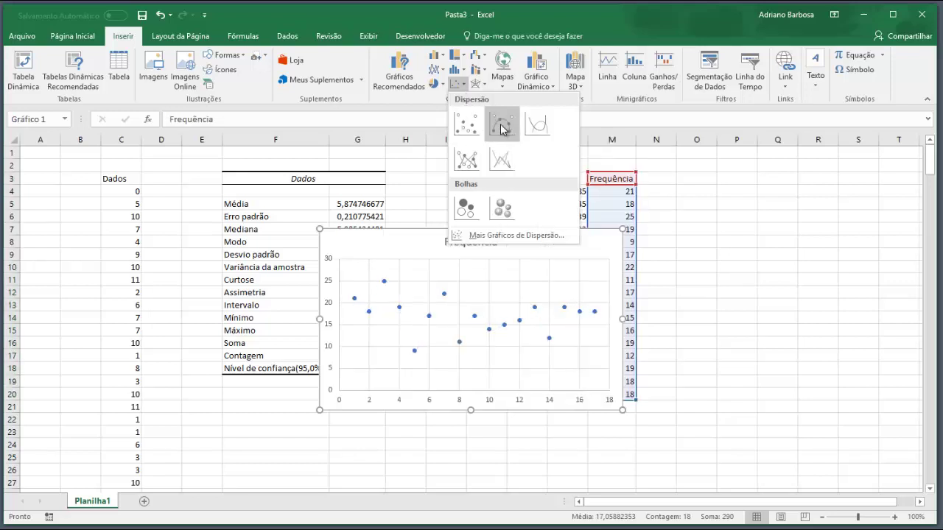
left_click(457, 69)
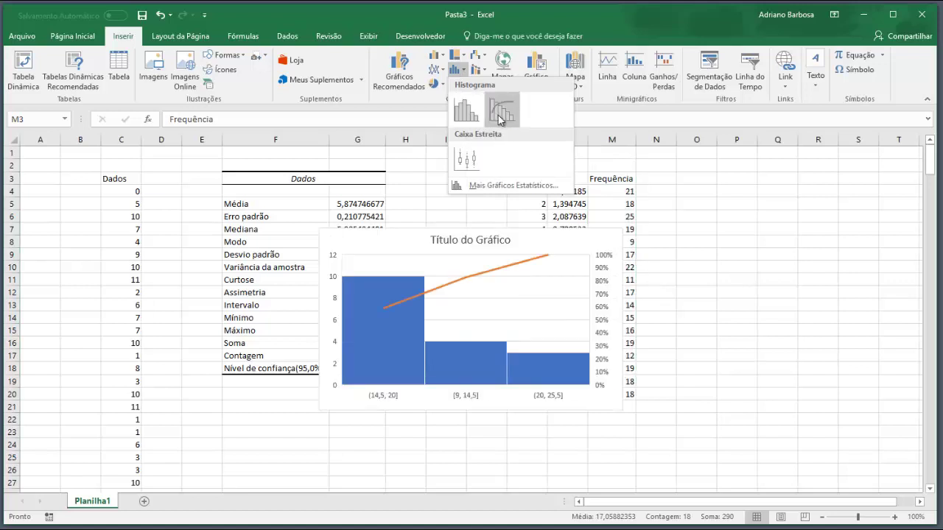
left_click(437, 55)
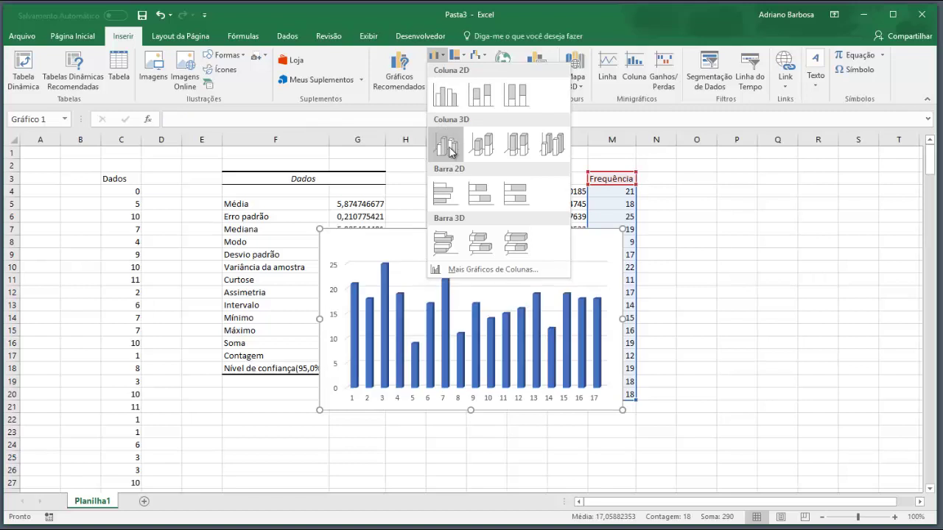
left_click(453, 95)
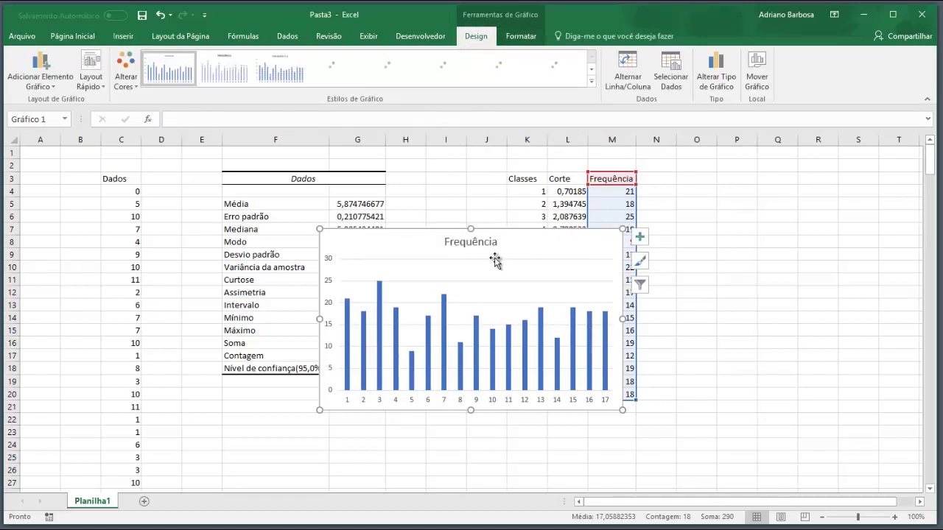
Move the Frequência chart directly below the descriptive statistics table, aligned with the start of column F.
left_click_drag(493, 259, 427, 215)
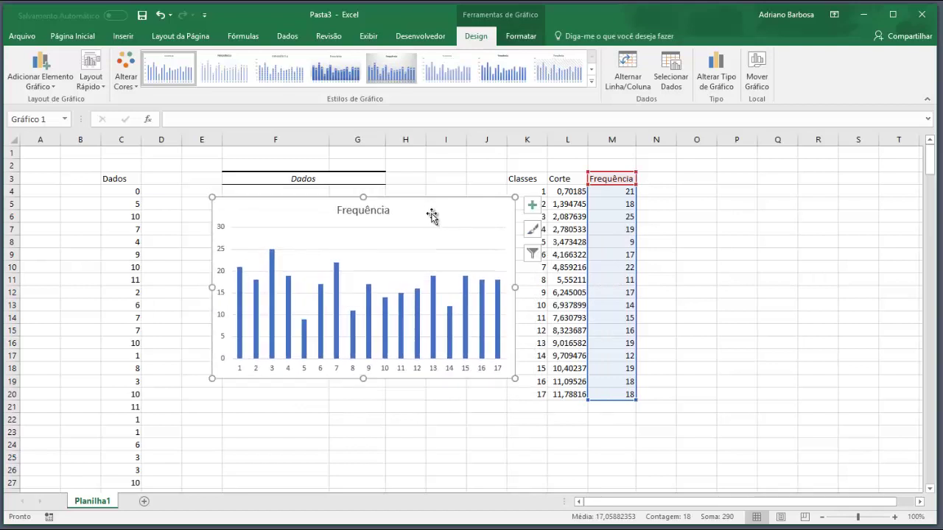
left_click_drag(431, 214, 455, 323)
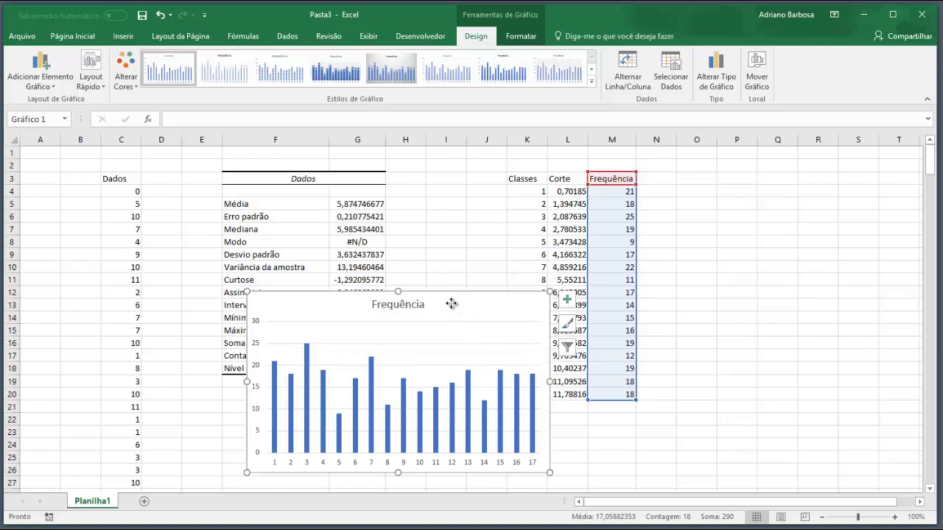
left_click_drag(452, 305, 452, 339)
scroll(453, 300, "down", 6)
scroll(447, 244, "up", 4)
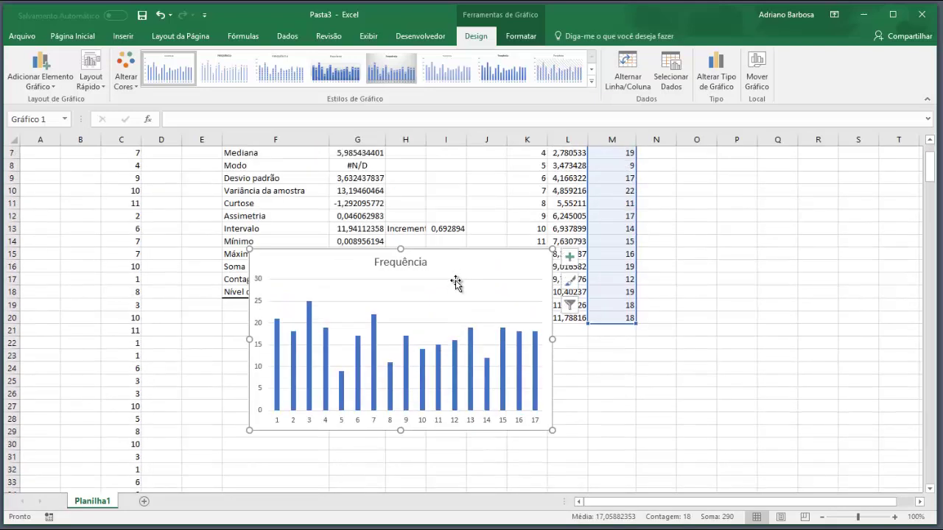
left_click_drag(456, 284, 426, 325)
scroll(366, 346, "down", 2)
scroll(362, 343, "up", 2)
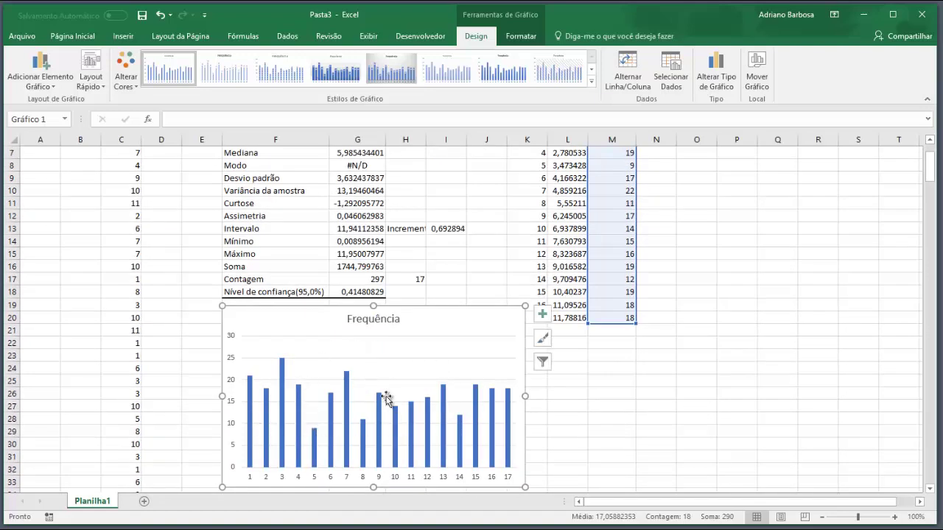
Compare the Frequência chart's columns with the class frequencies in the table and the source Dados values.
scroll(434, 358, "up", 2)
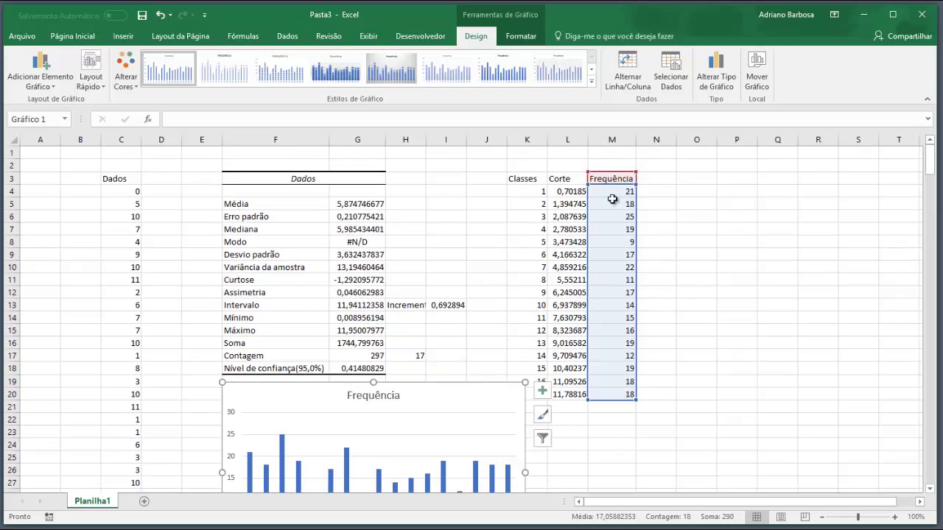
scroll(491, 364, "down", 2)
scroll(491, 369, "up", 2)
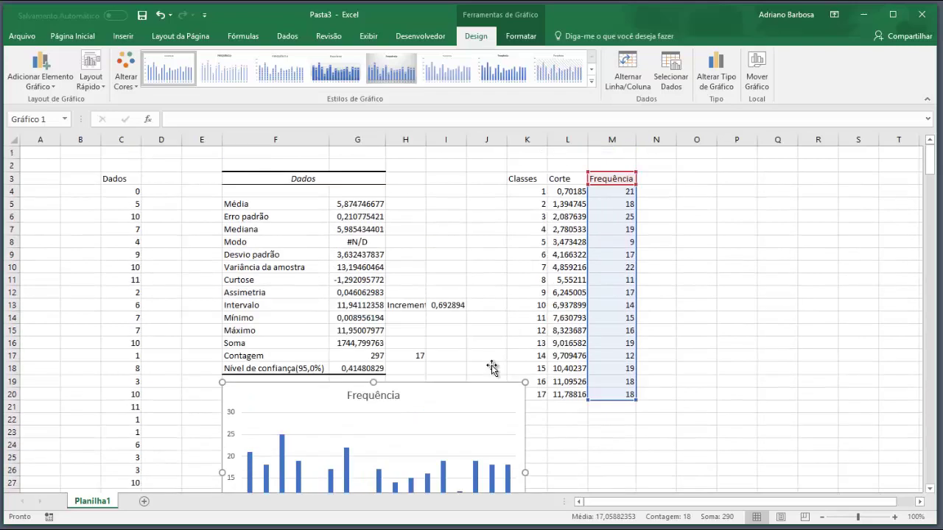
scroll(479, 379, "down", 4)
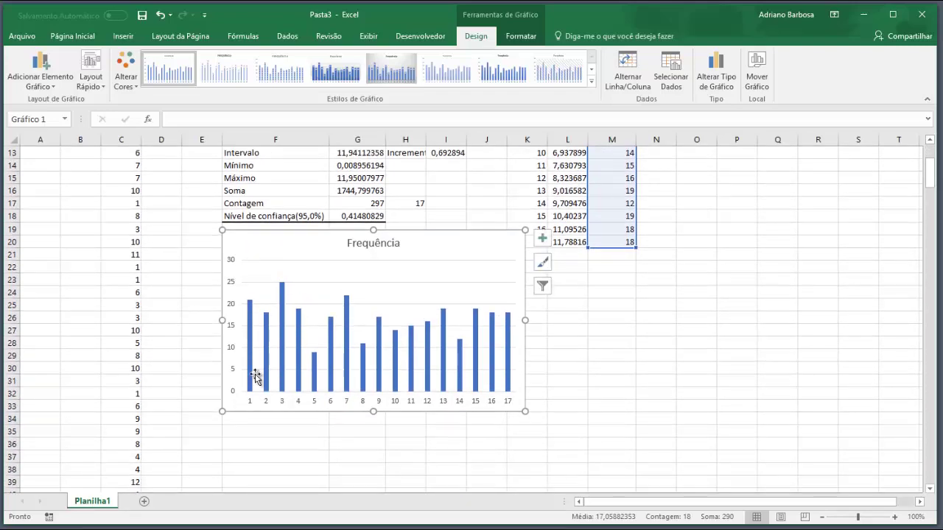
scroll(453, 303, "up", 3)
scroll(390, 349, "down", 3)
scroll(449, 299, "up", 4)
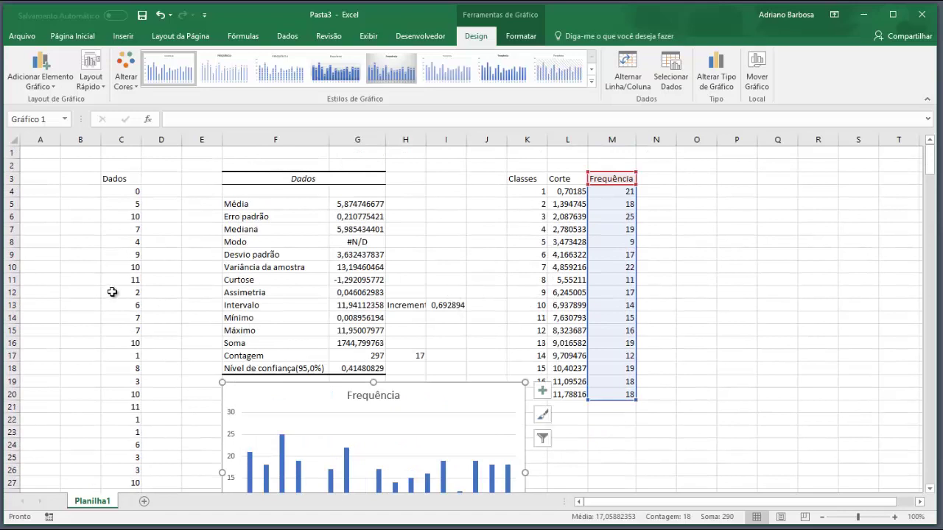
Enter the headings Classe, Corte and FDM in cells P3, Q3 and R3 for a second table.
left_click(726, 205)
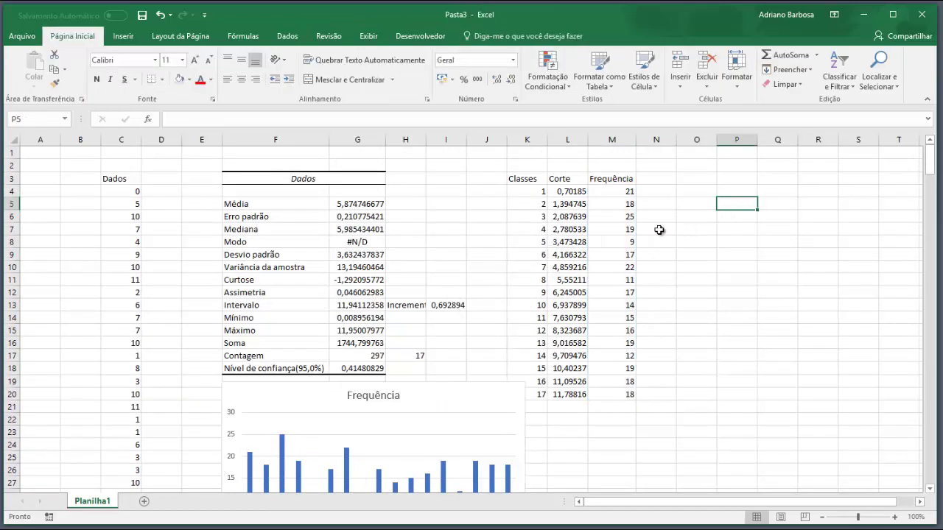
key("Up")
key("Up")
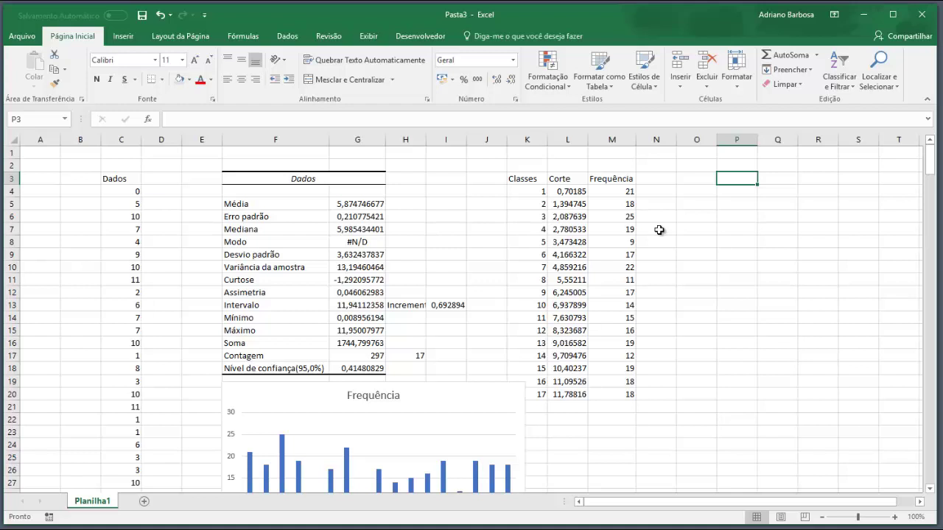
type("Classe")
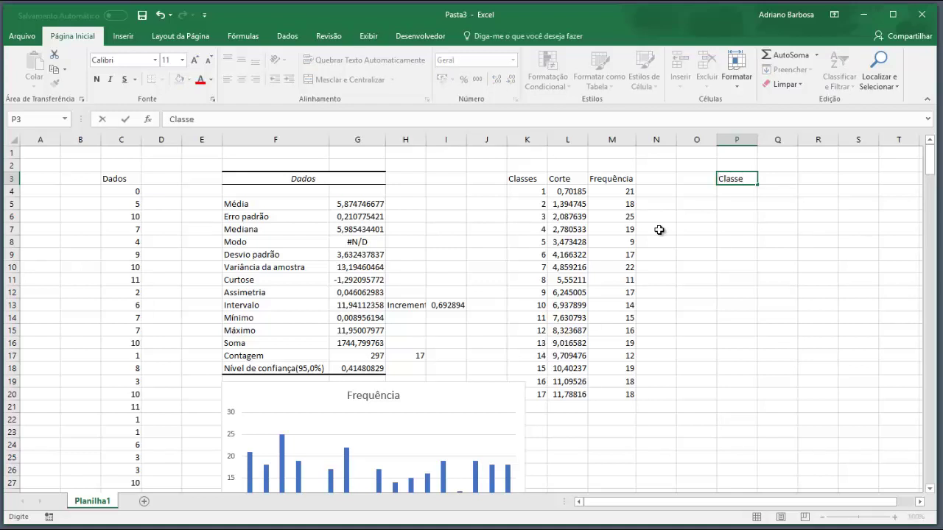
key("Tab")
type("C")
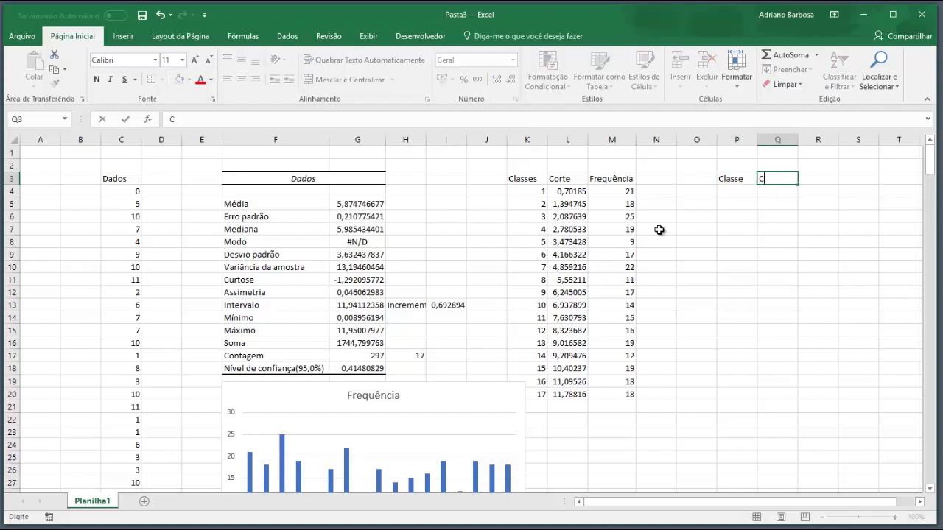
type("orte")
key("Tab")
type("F")
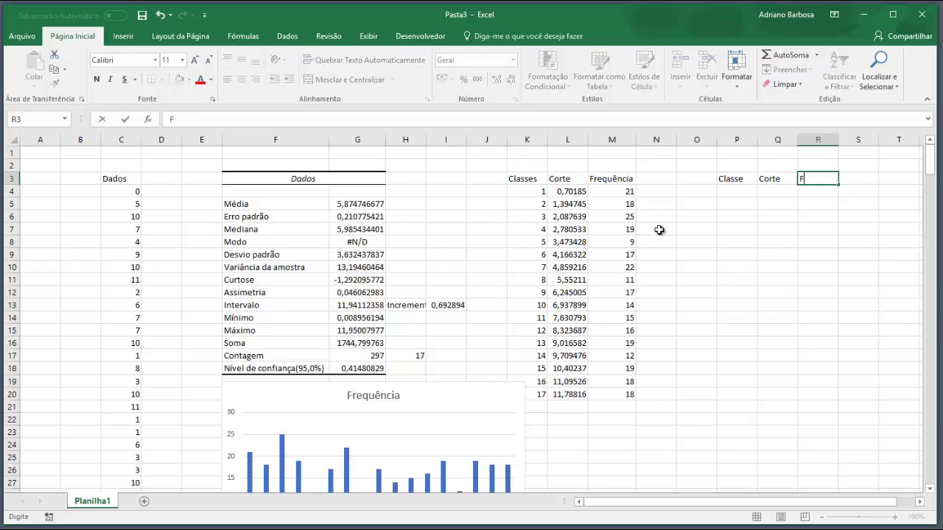
type("DM")
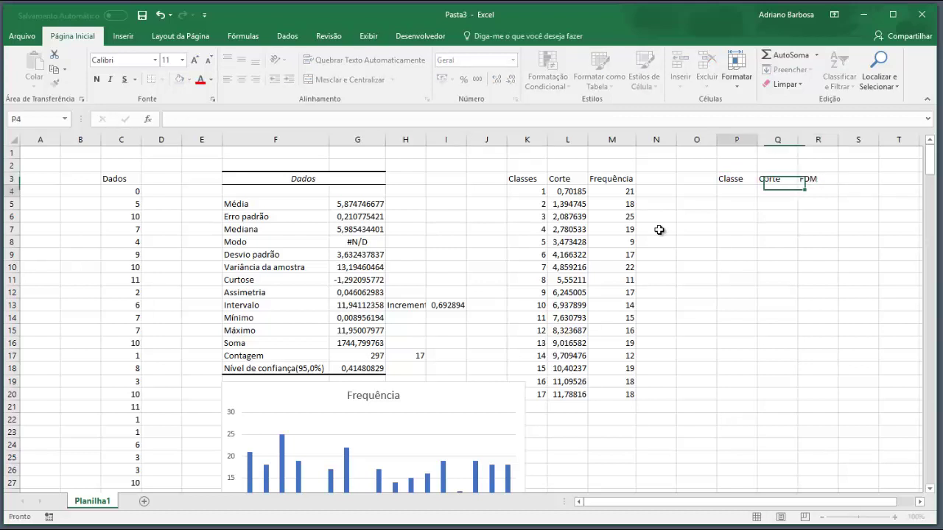
key("Return")
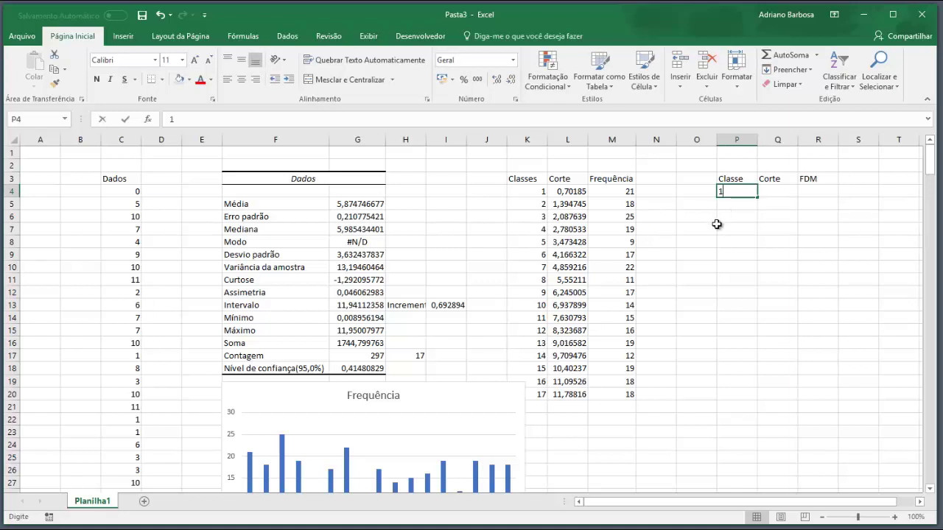
Number the classes in the Classe column from 1 to 100, filling the series down from P4 to P103.
key("Return")
type("2")
key("Return")
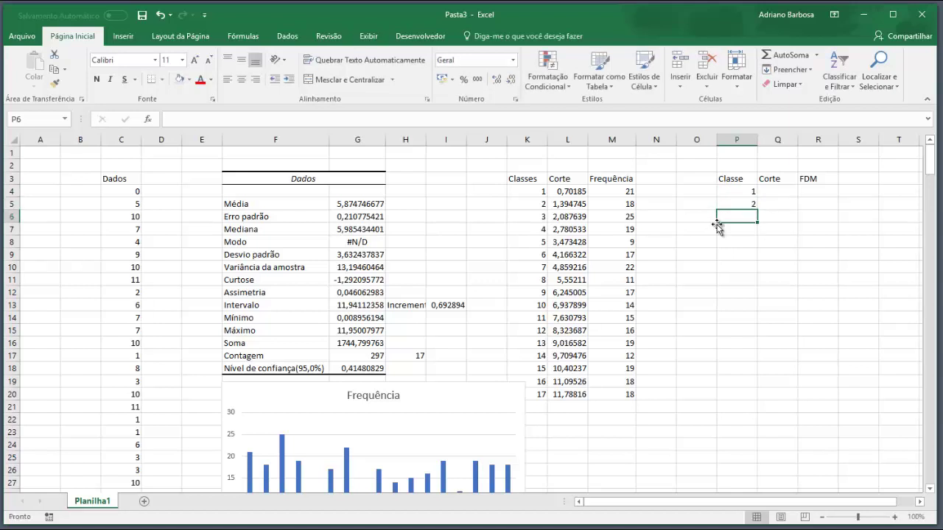
key("Up")
key("Up")
key("shift+Down")
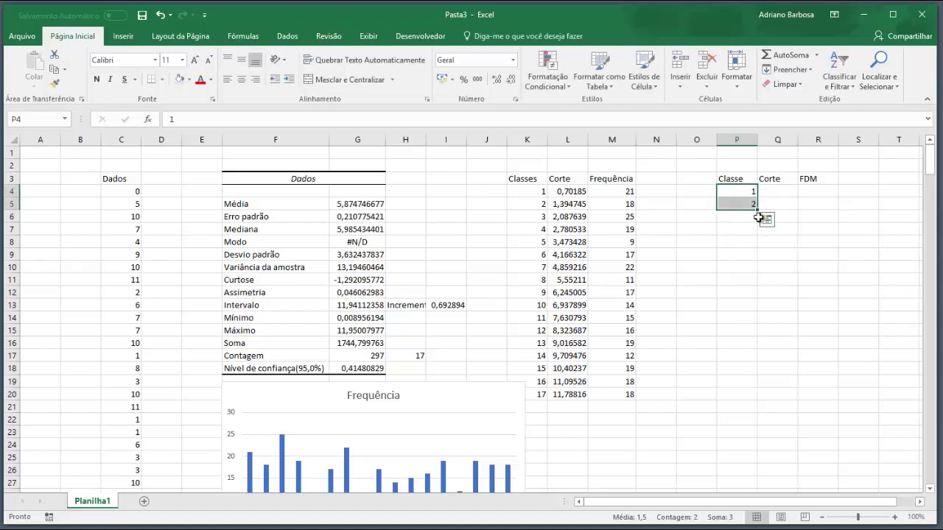
left_click_drag(759, 211, 733, 255)
scroll(741, 257, "up", 16)
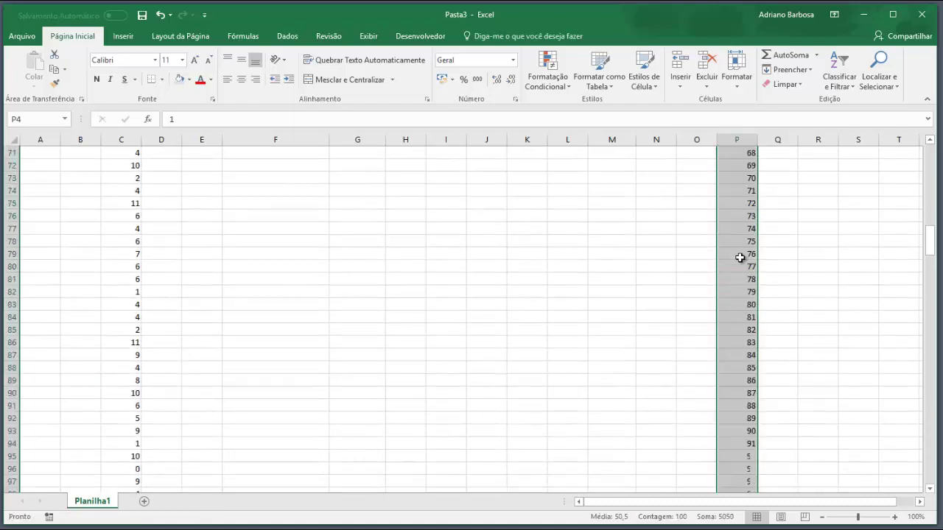
scroll(741, 257, "up", 15)
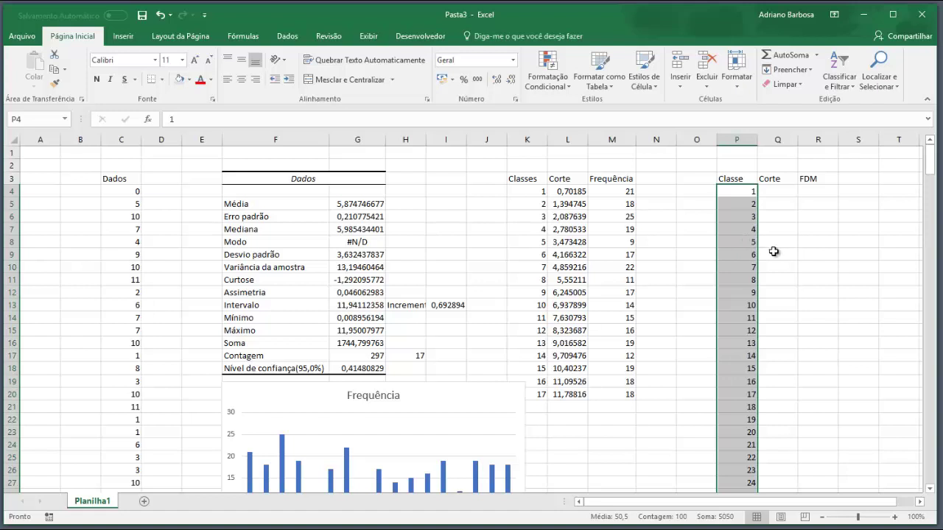
Enter the label Incremento in cell H12, above the existing increment label.
left_click(437, 292)
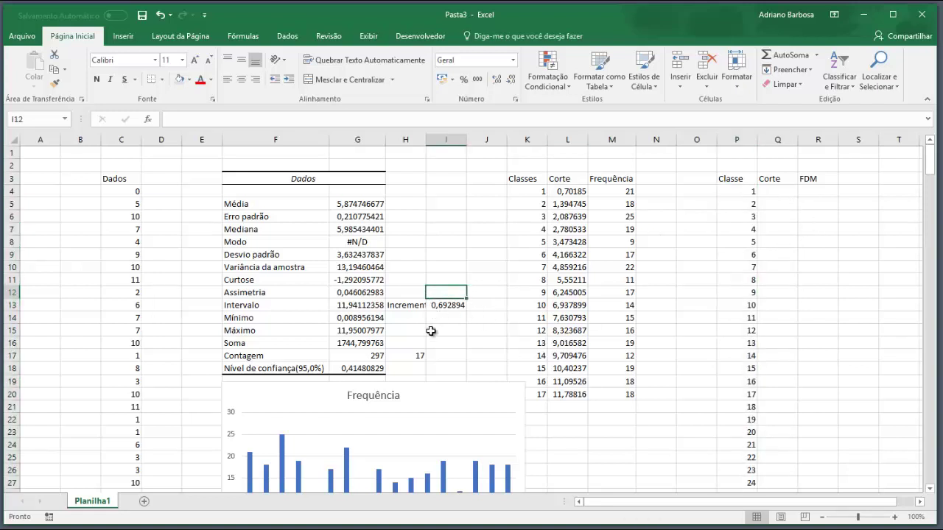
left_click(417, 365)
left_click(408, 295)
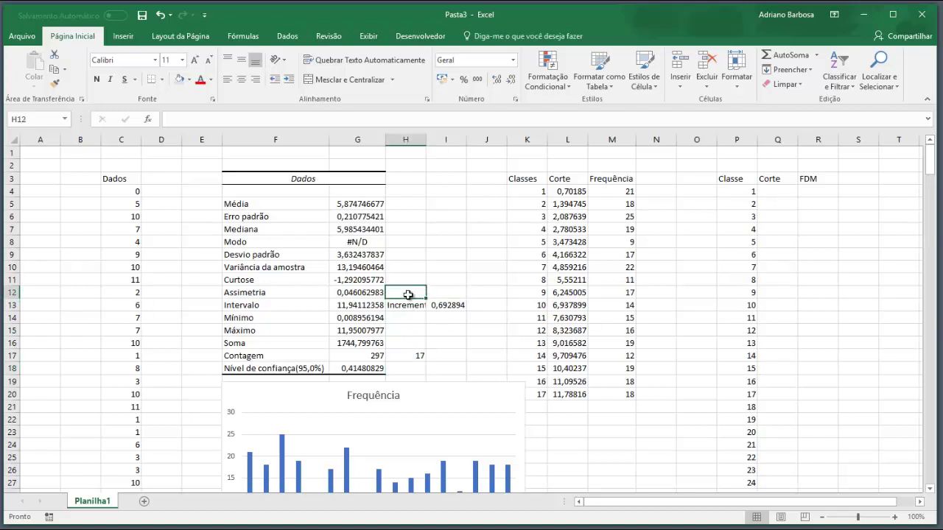
type("Incremento")
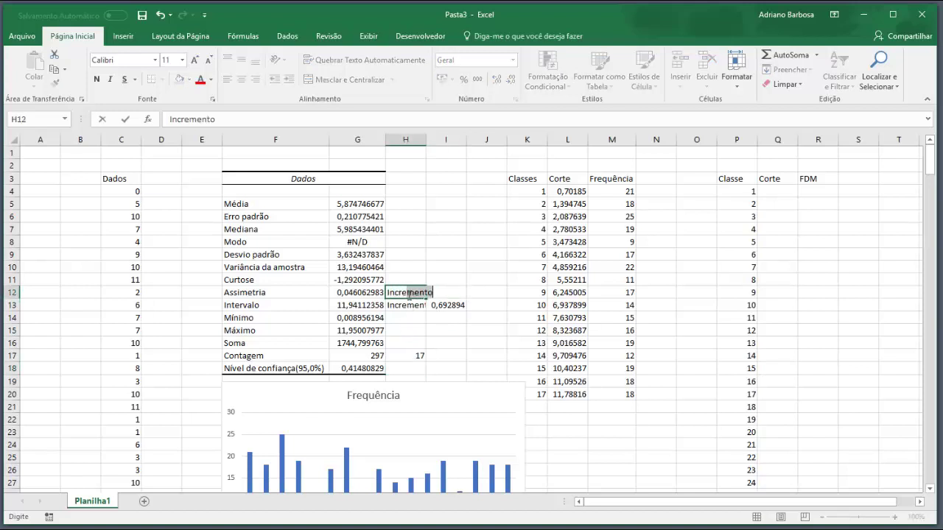
key("Tab")
Calculate the 100-class increment in cell I12 with =(G15-G14)/100, using the Máximo and Mínimo values.
type("=")
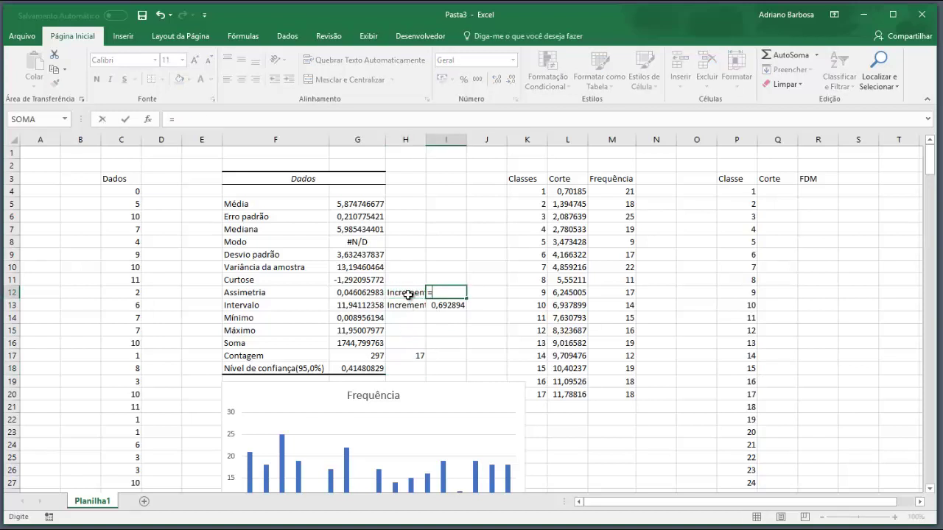
type("(")
key("Left")
key("Left")
key("Down")
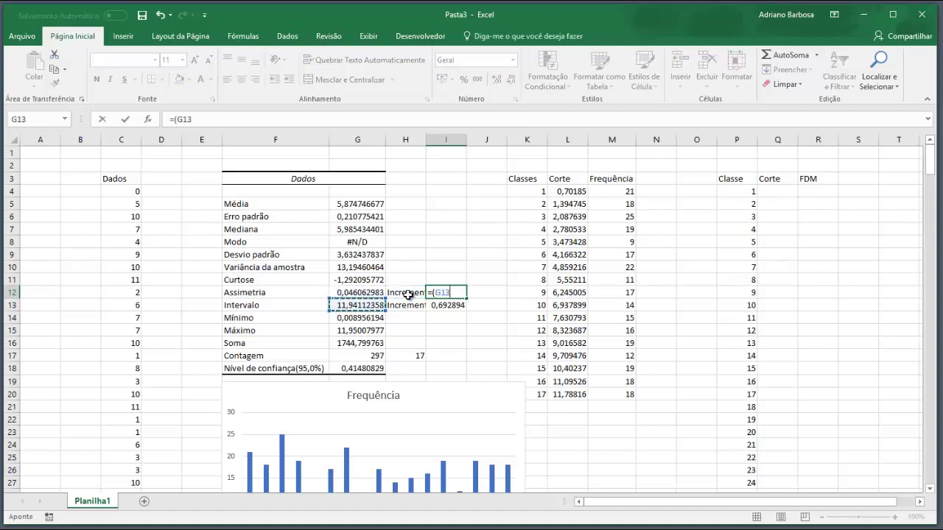
key("Down")
key("Down")
type("-")
key("Left")
key("Left")
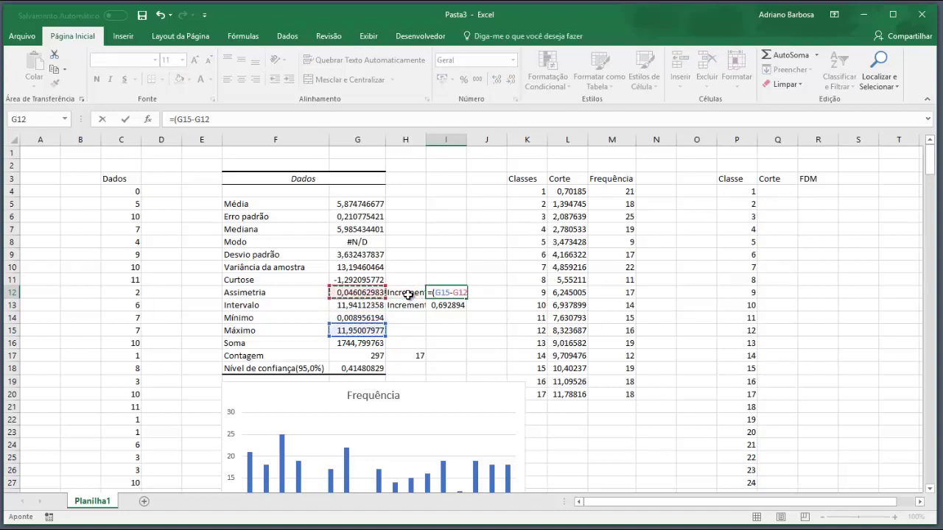
key("Down")
key("Down")
type(")")
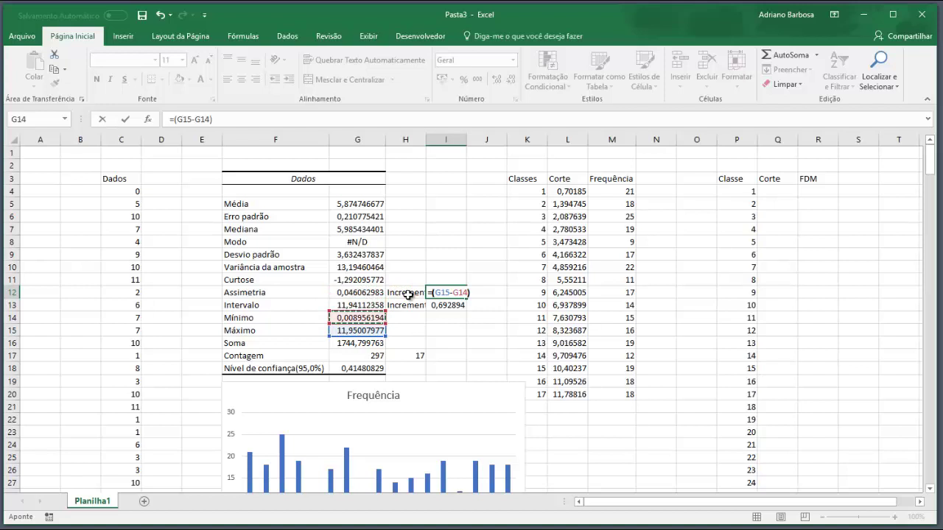
type("/100")
key("Return")
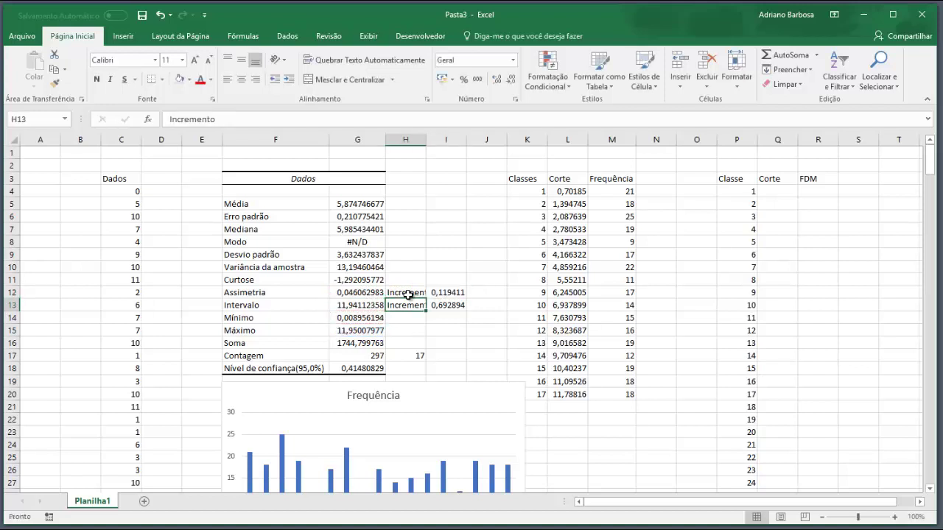
key("Up")
key("Right")
Enter =$G$14+P4*$I$12 in cell Q4 and fill it down the Corte column for all 100 classes.
left_click(787, 191)
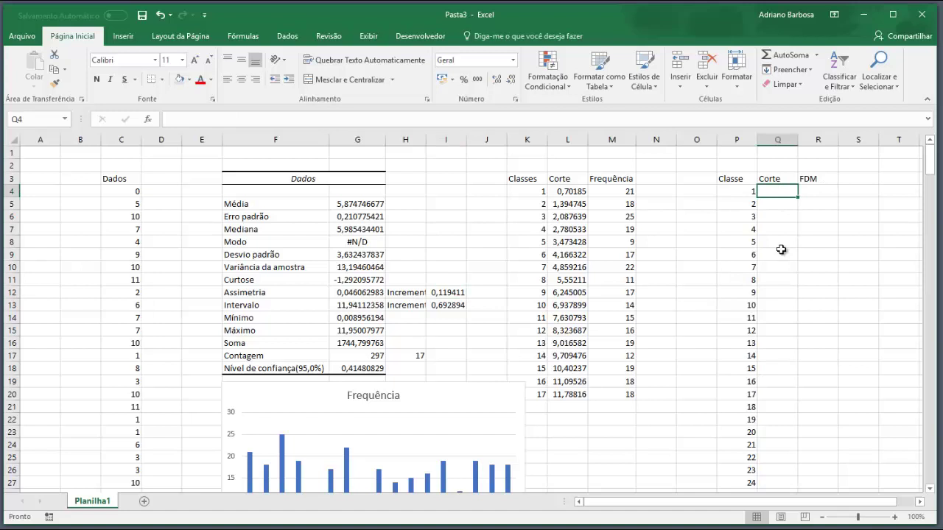
type("=")
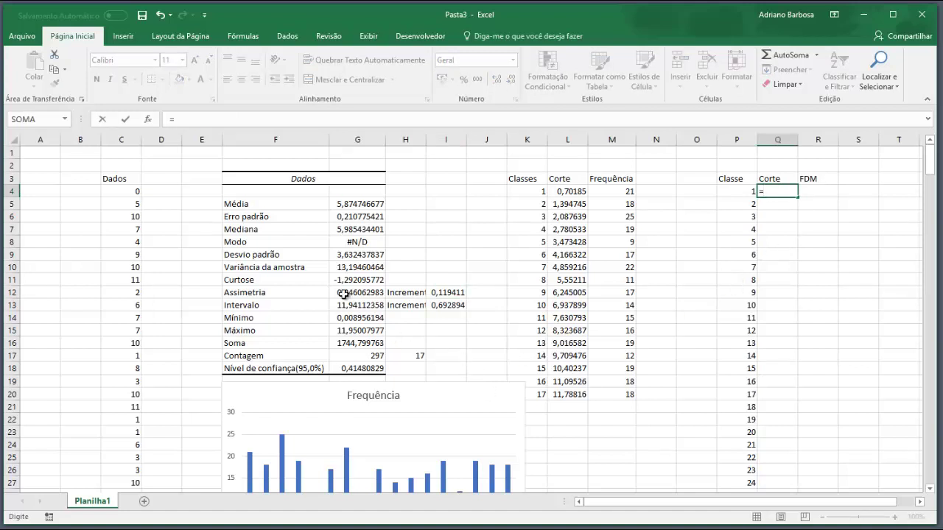
left_click(351, 319)
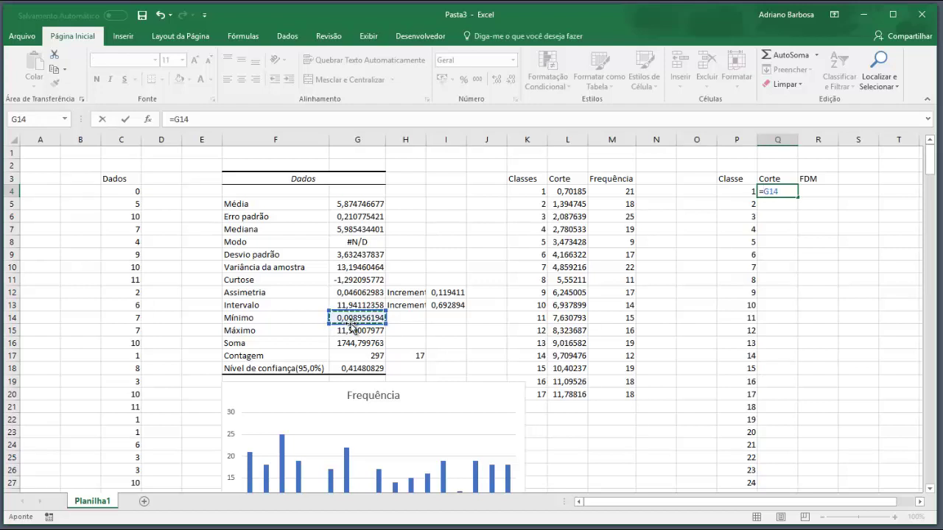
key("F4")
type("+")
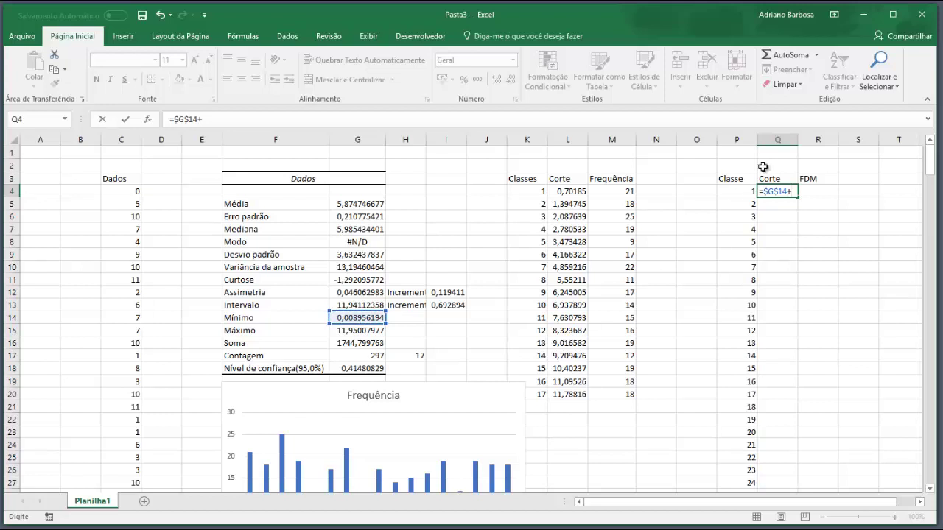
left_click(737, 192)
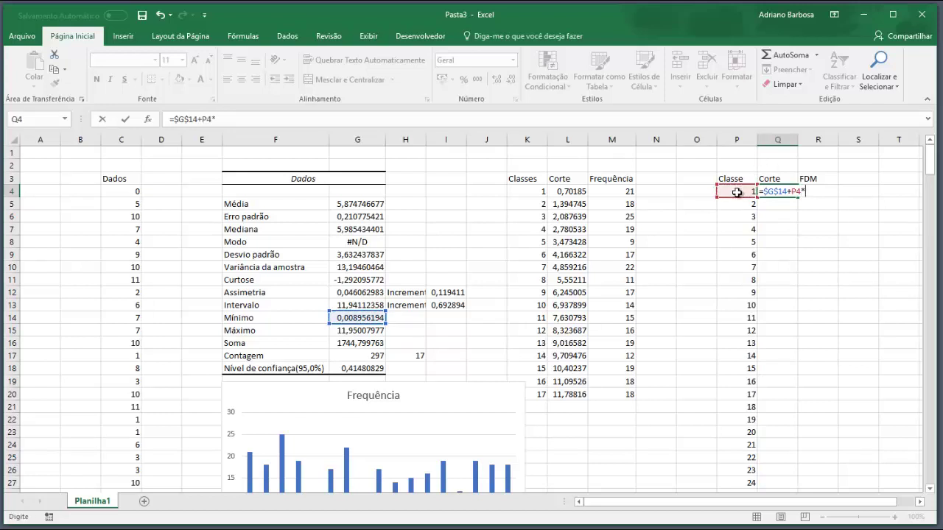
type("*")
left_click(450, 292)
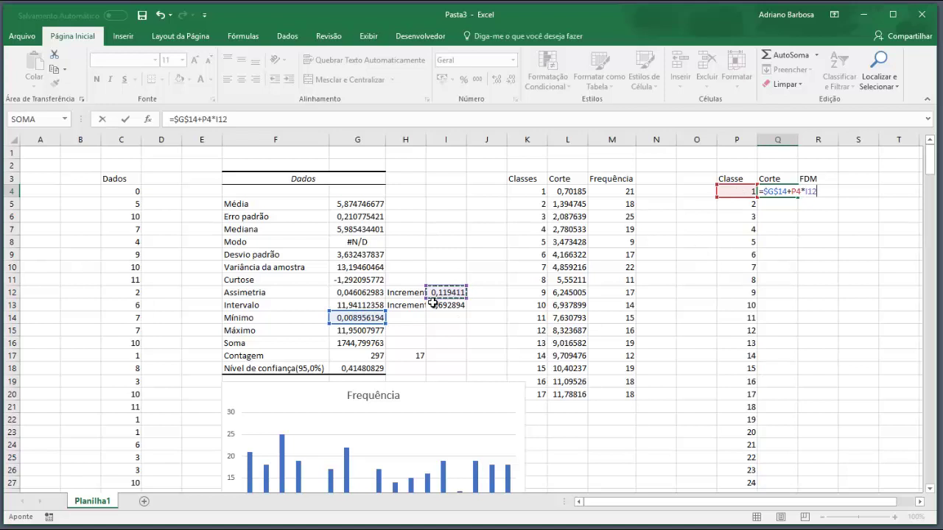
key("F4")
key("Up")
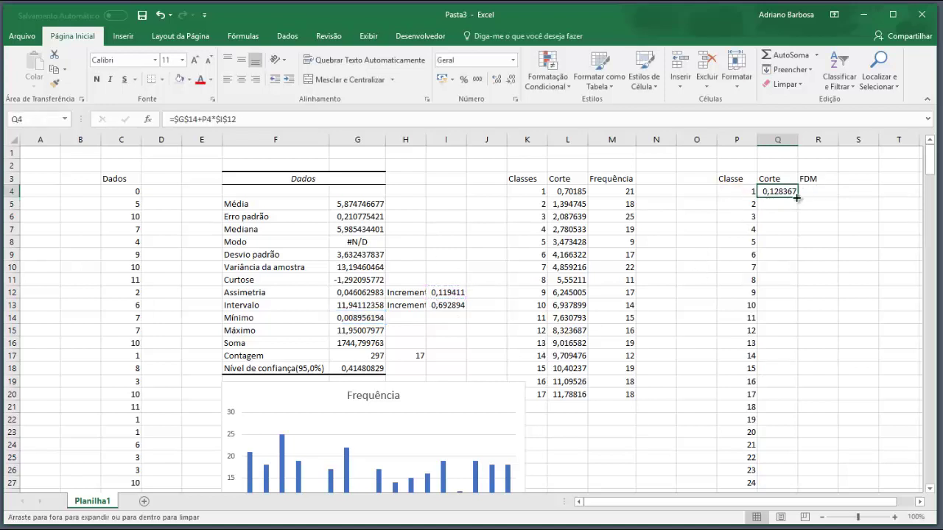
double_click(804, 197)
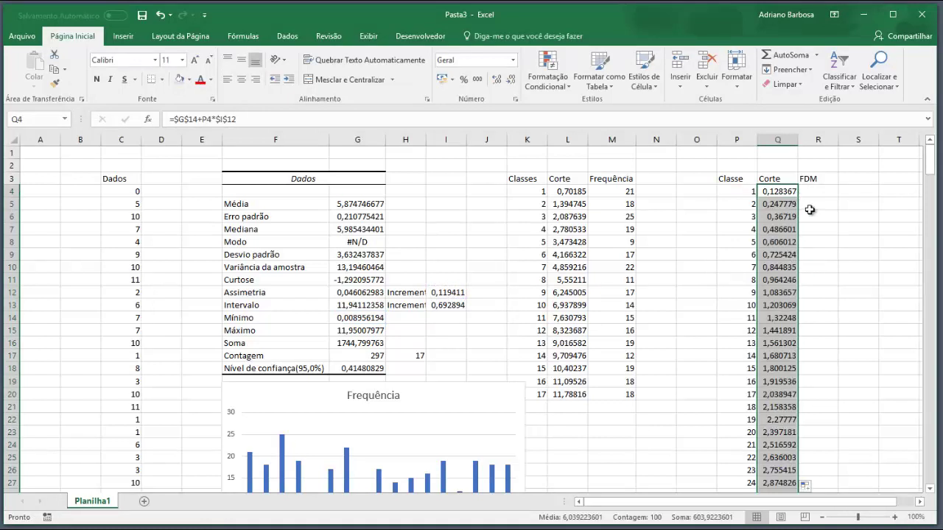
Begin a DIST.NORM.N formula in cell R4, the first cell under FDM.
left_click(814, 193)
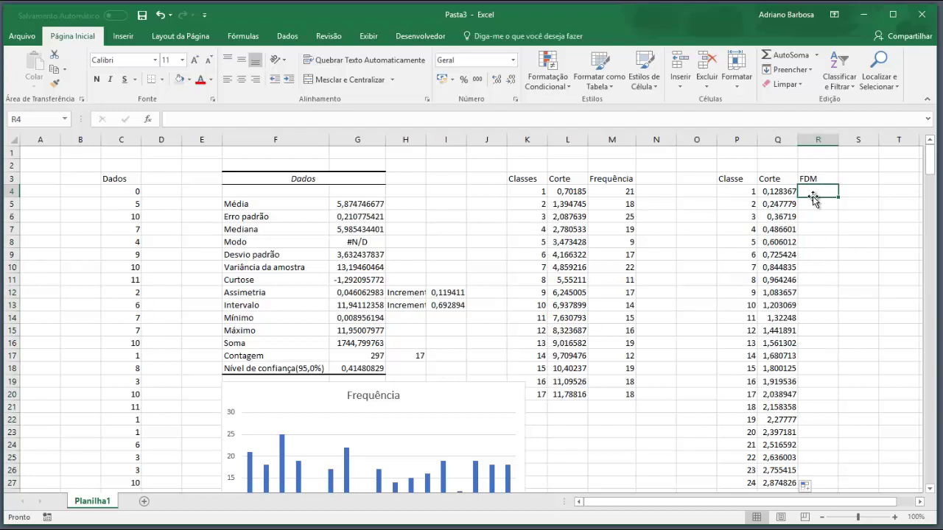
type("=")
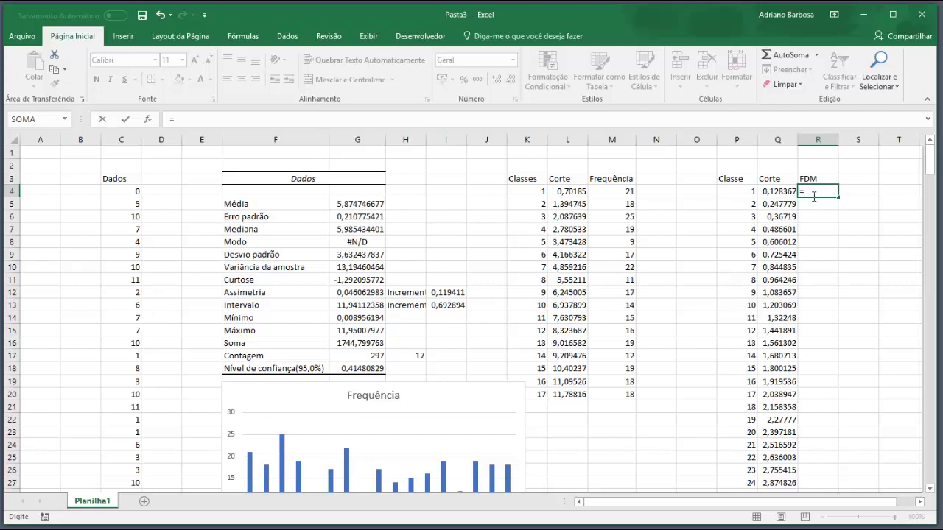
type("d")
key("BackSpace")
type("n")
key("BackSpace")
type("d")
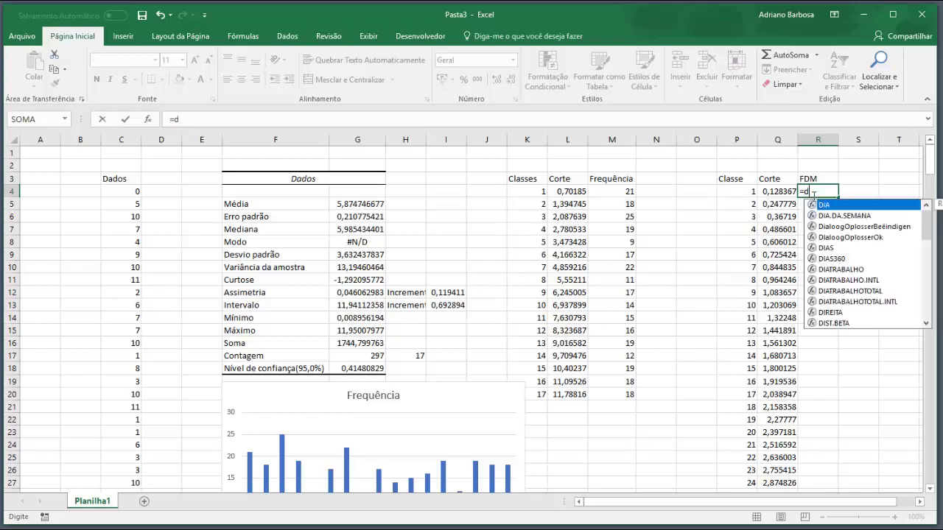
type("is")
key("Down")
key("Down")
key("Down")
key("Down")
key("Down")
key("Down")
key("Down")
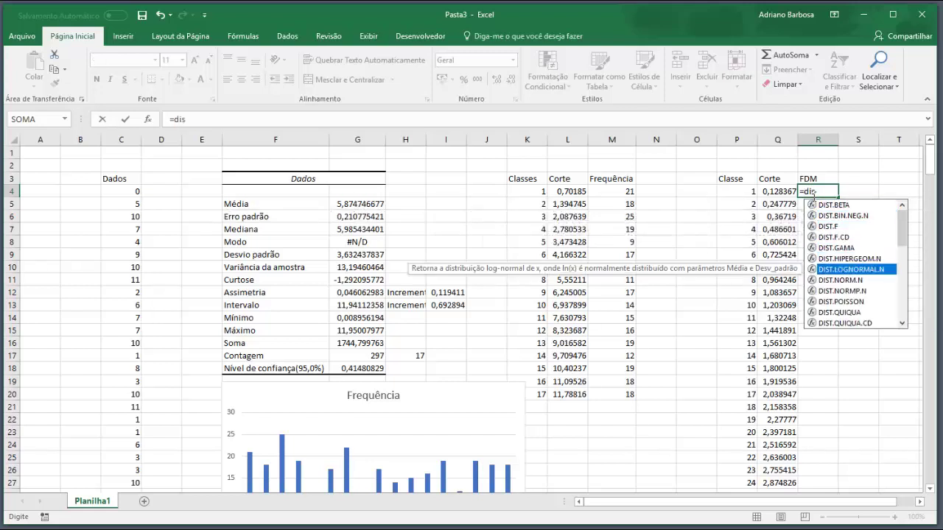
key("Tab")
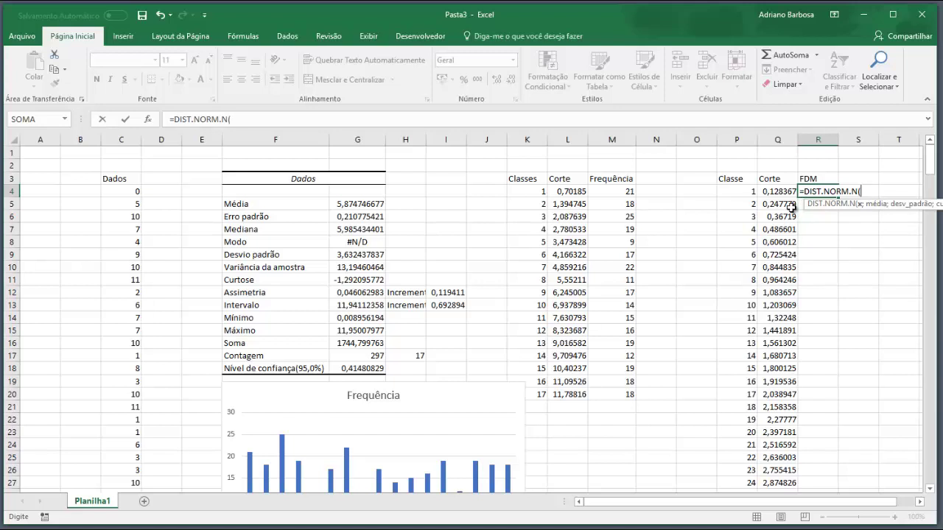
Complete the DIST.NORM.N formula with Q4 as x, G5 as the mean, G9 as the standard deviation and FALSO as cumulative.
left_click(781, 190)
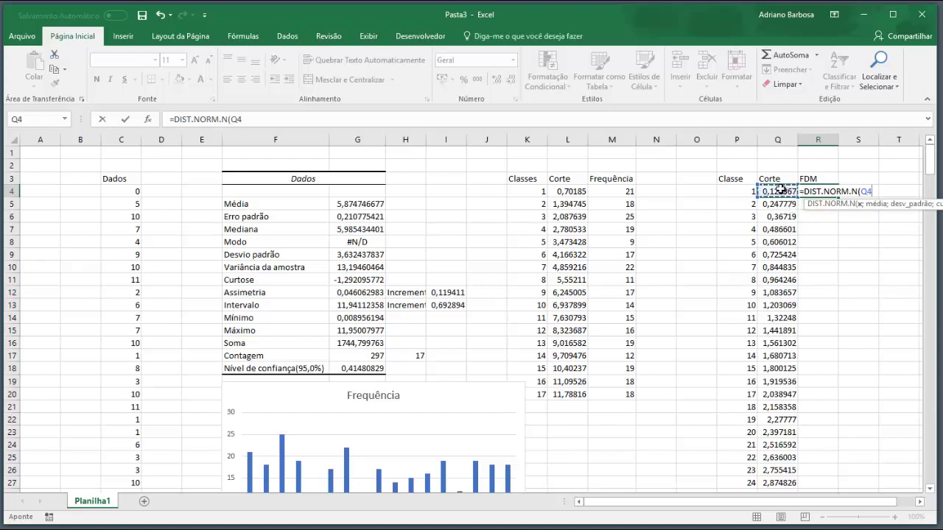
type(";")
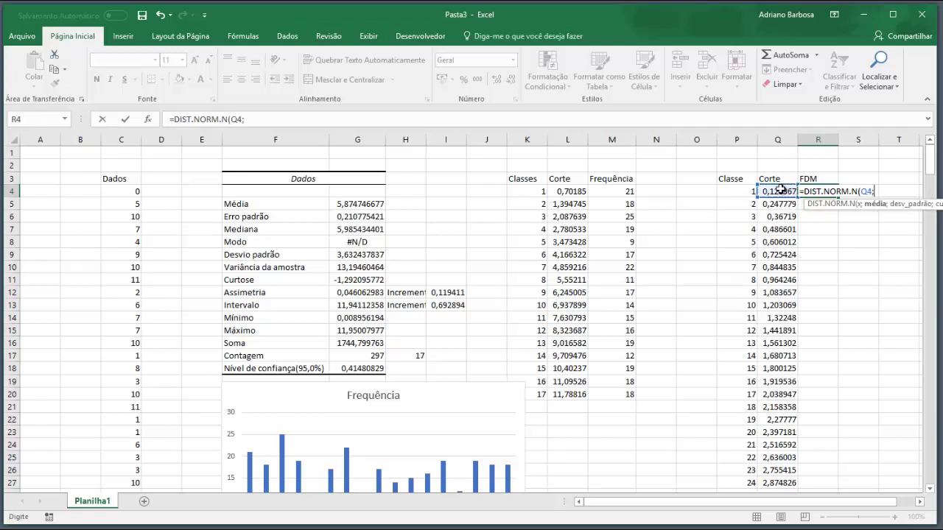
left_click(344, 207)
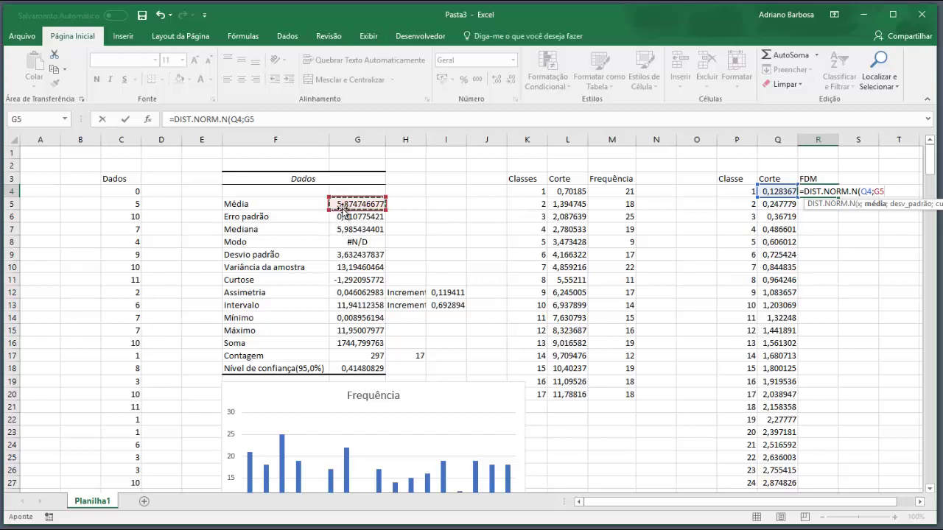
type(";")
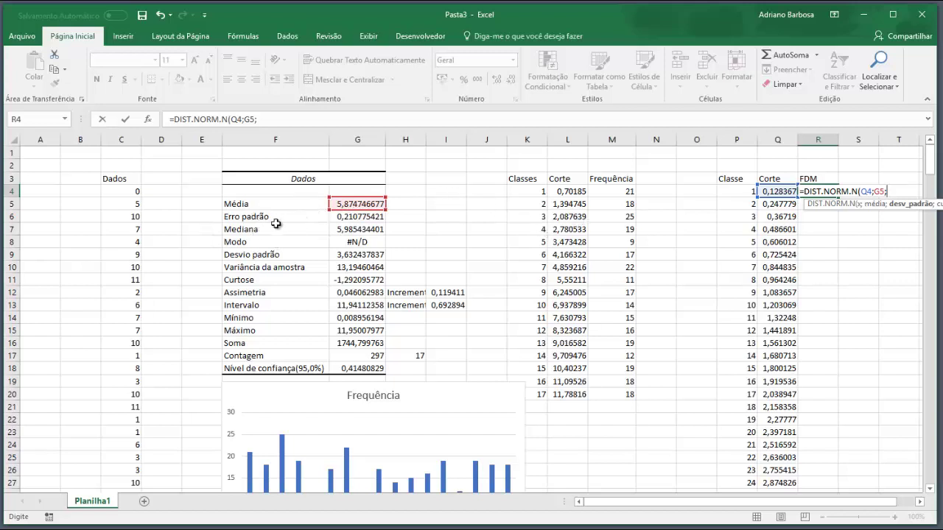
left_click(357, 255)
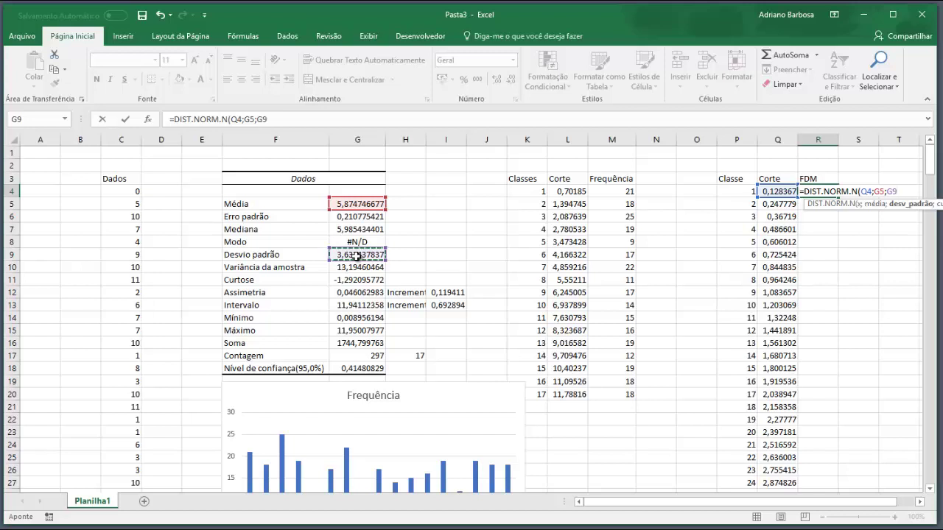
type(";")
key("Down")
key("Tab")
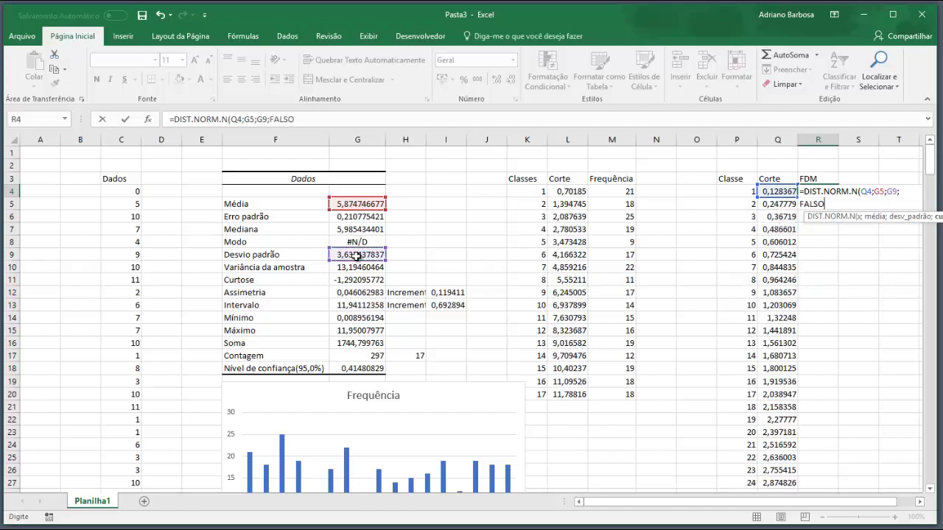
key("Return")
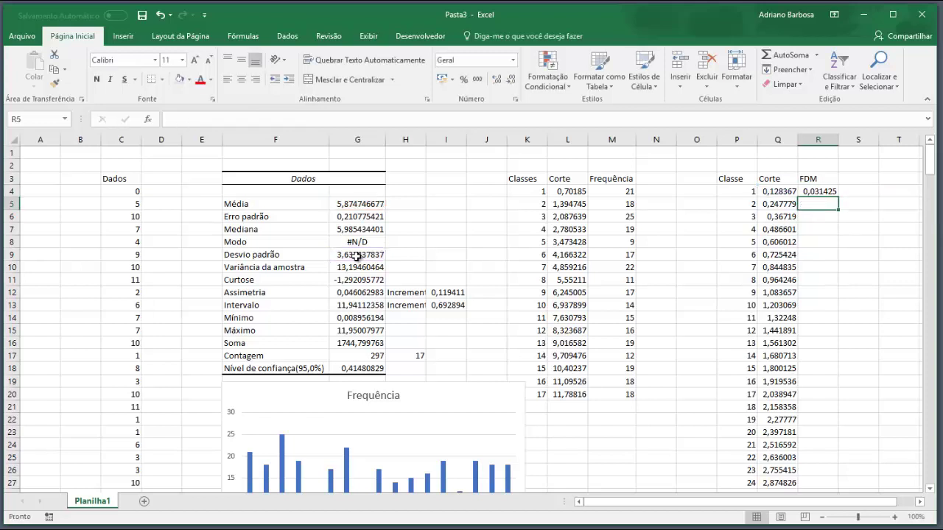
key("Up")
key("F2")
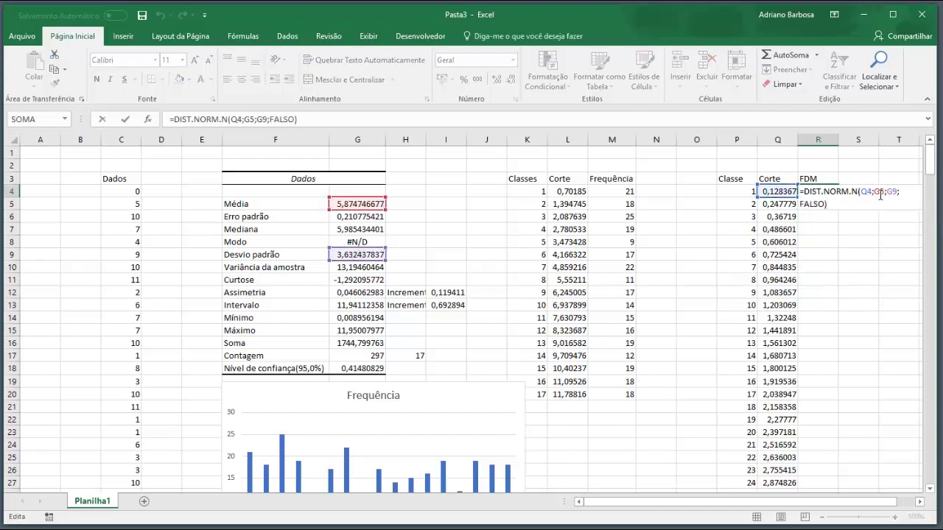
key("Escape")
key("F5")
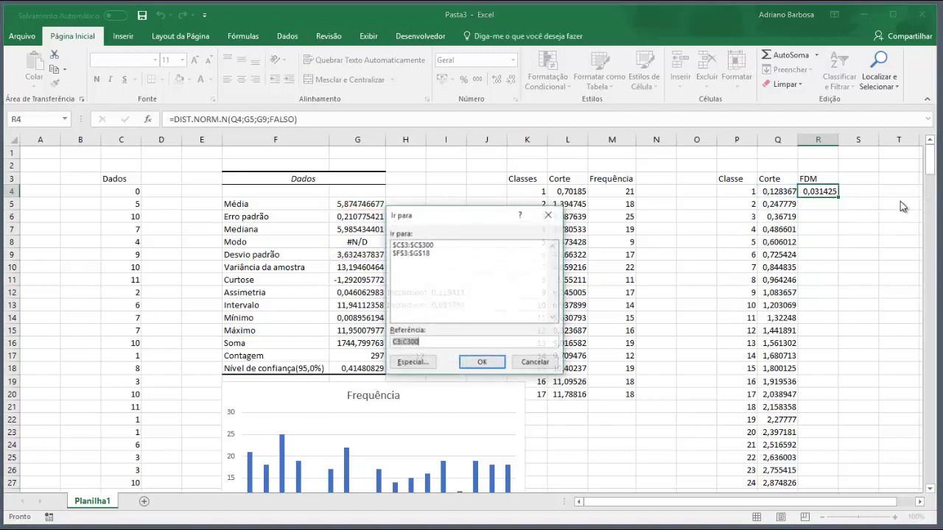
left_click(543, 362)
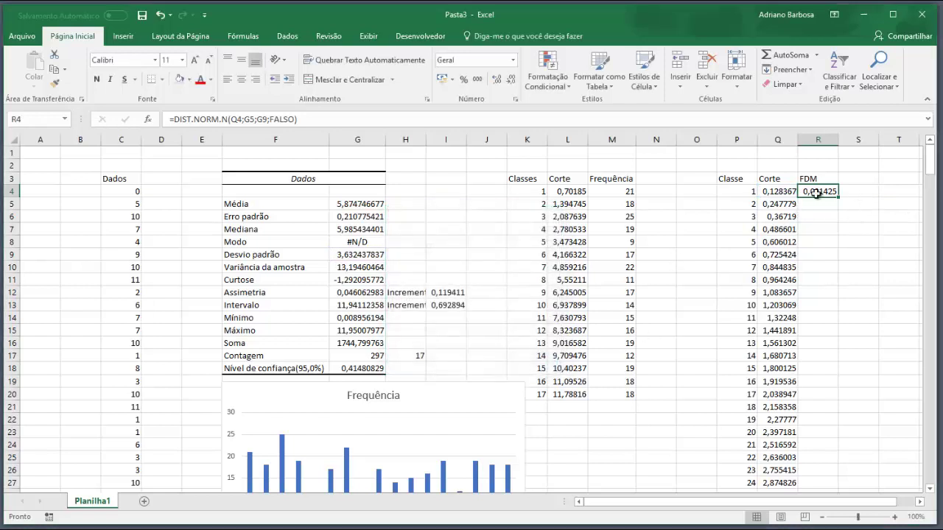
Make the mean and standard deviation references absolute in R4, giving =DIST.NORM.N(Q4;$G$5;$G$9;FALSO).
double_click(816, 192)
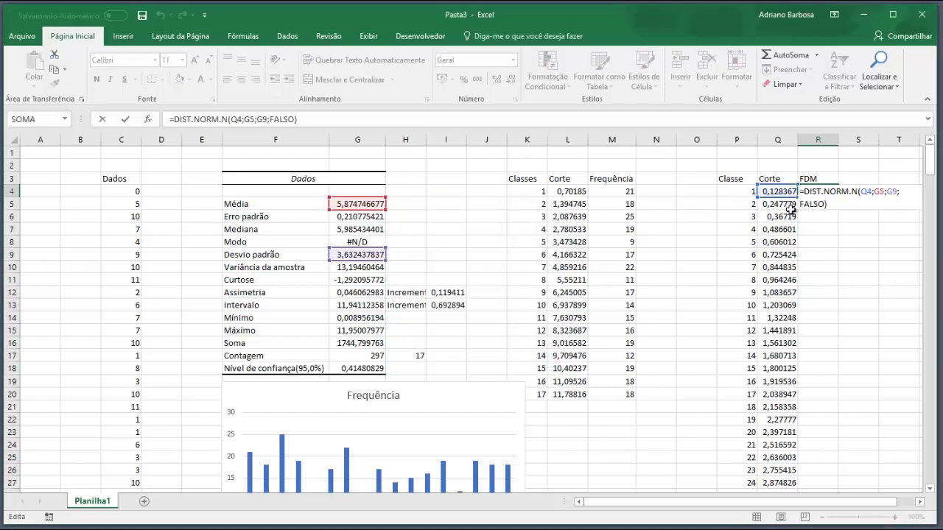
left_click(877, 190)
key("F4")
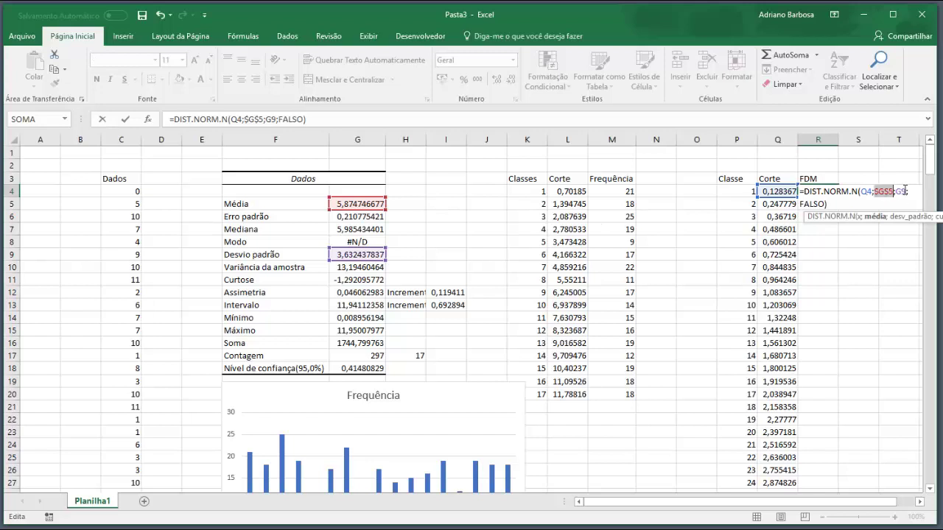
left_click(904, 191)
key("F4")
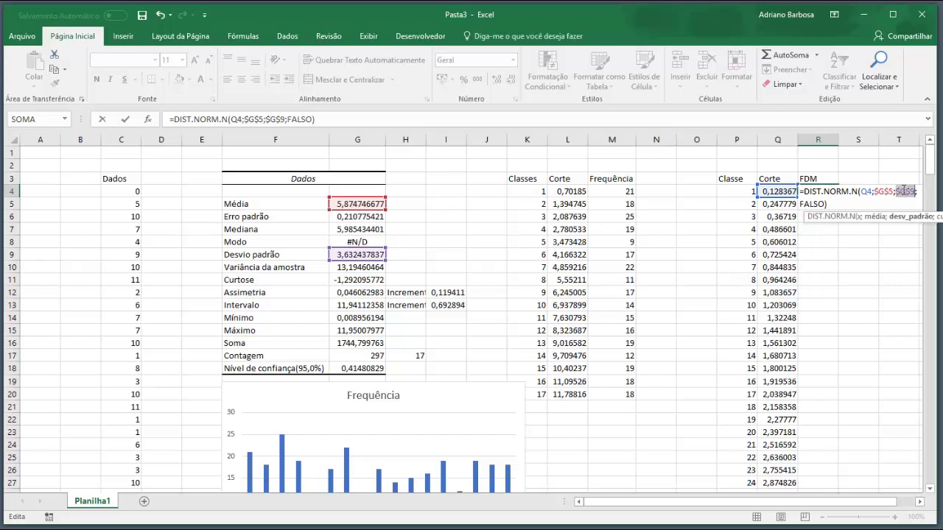
key("ctrl+Return")
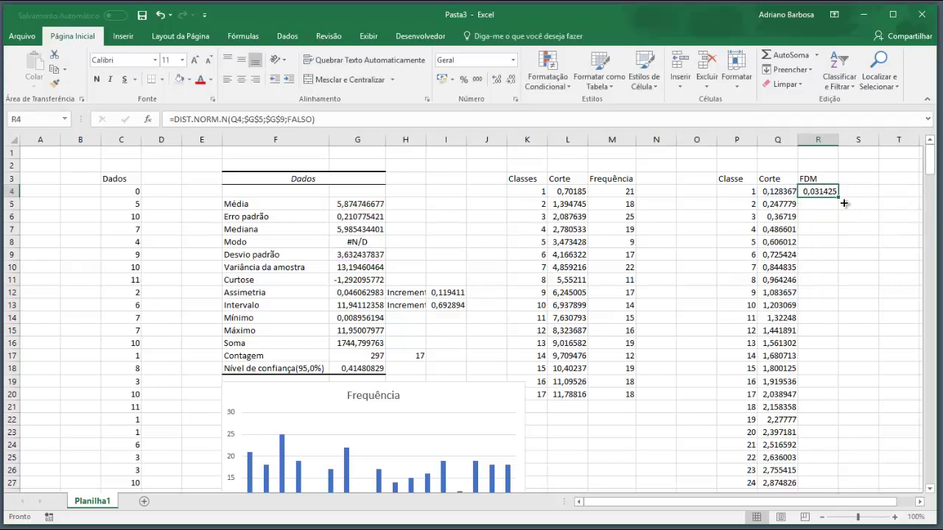
Fill the DIST.NORM.N formula from R4 down the FDM column for all 100 classes.
double_click(839, 197)
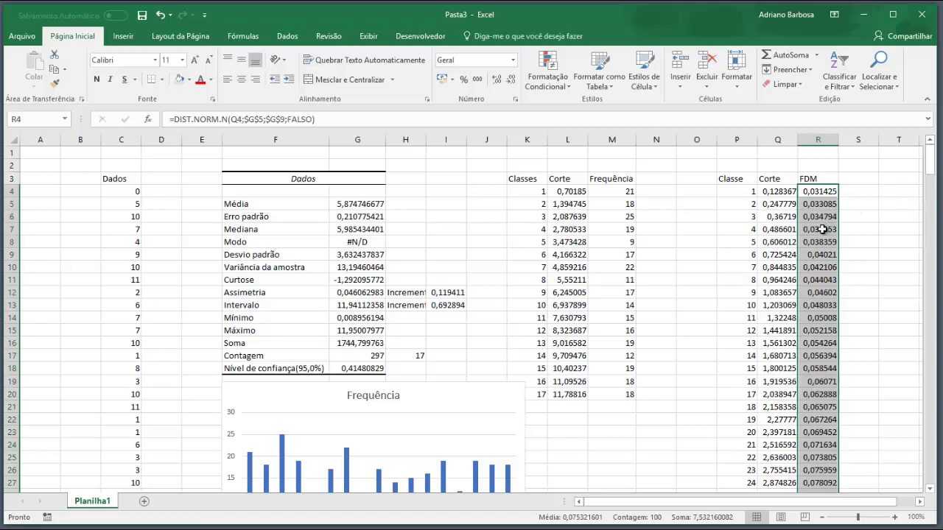
scroll(821, 230, "down", 12)
scroll(820, 230, "up", 12)
left_click(809, 204)
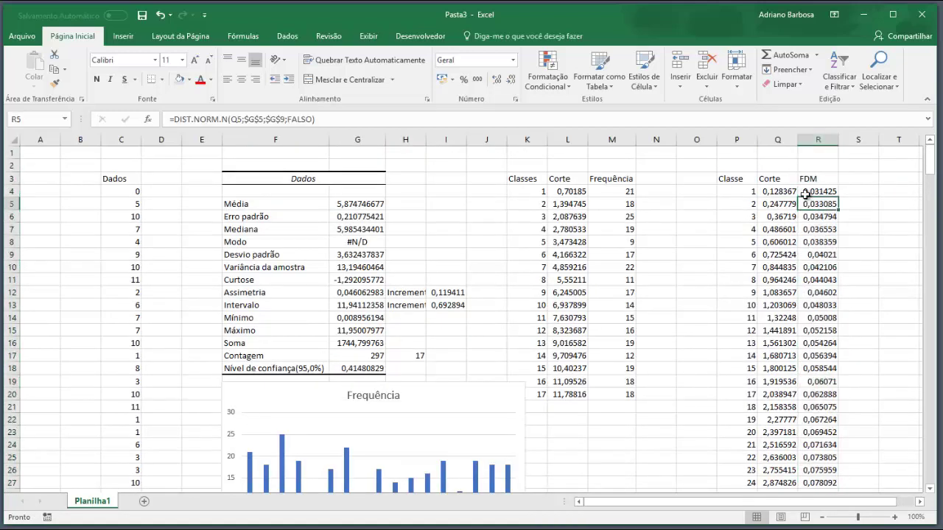
scroll(754, 244, "down", 1)
scroll(358, 412, "down", 3)
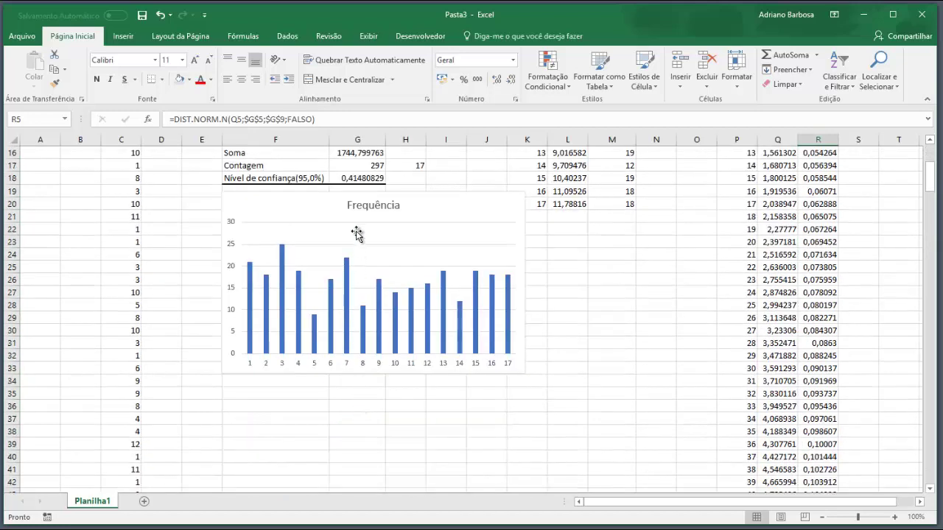
left_click(356, 272)
right_click(356, 279)
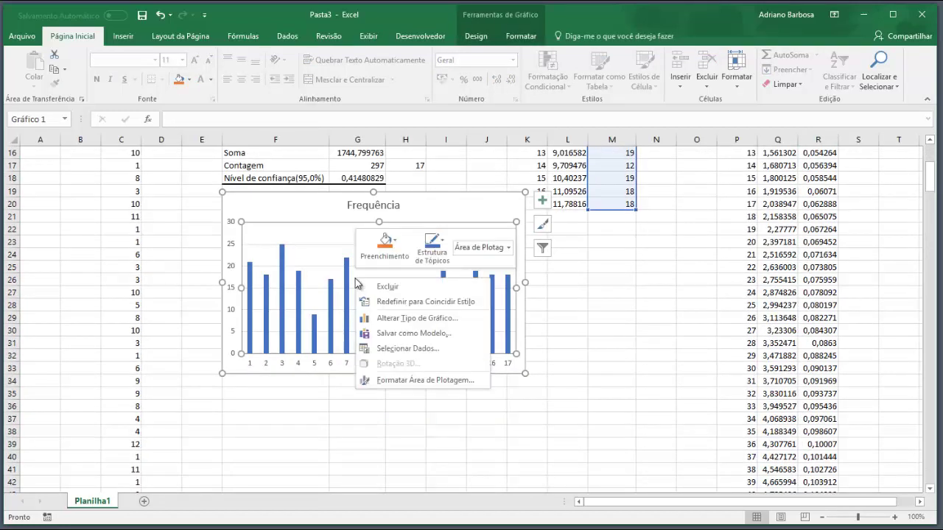
left_click(403, 352)
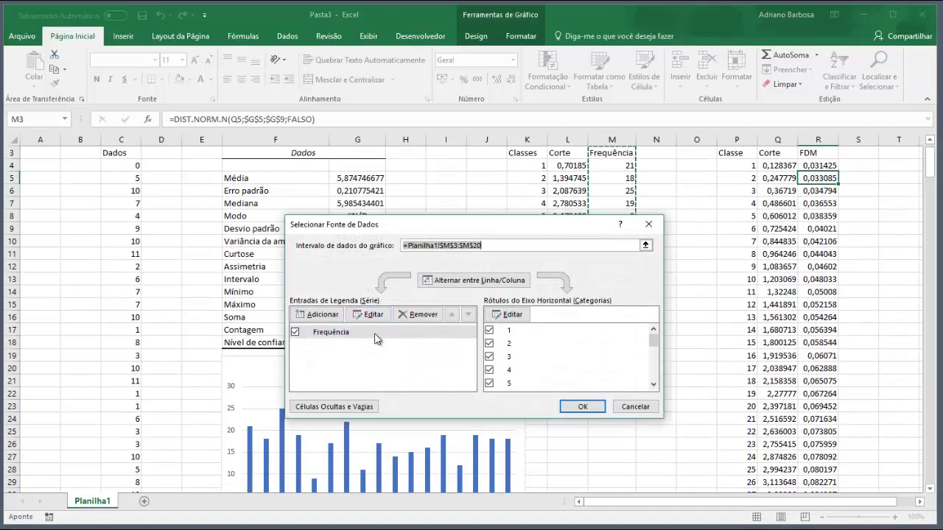
left_click(367, 317)
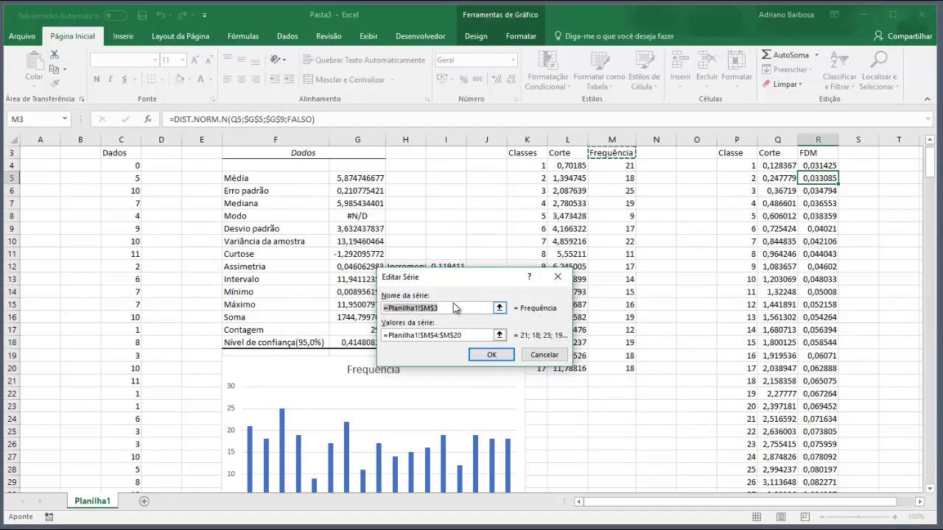
left_click_drag(465, 310, 198, 294)
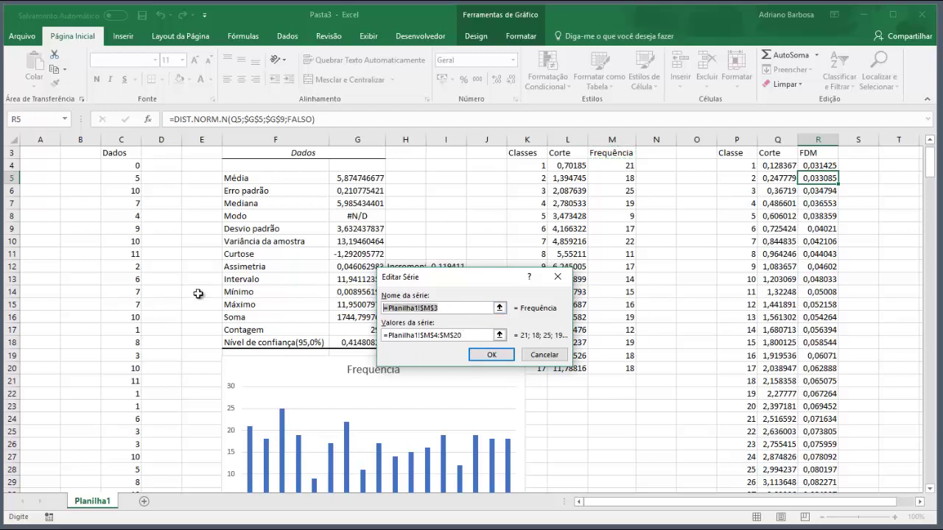
type("Dist Norm")
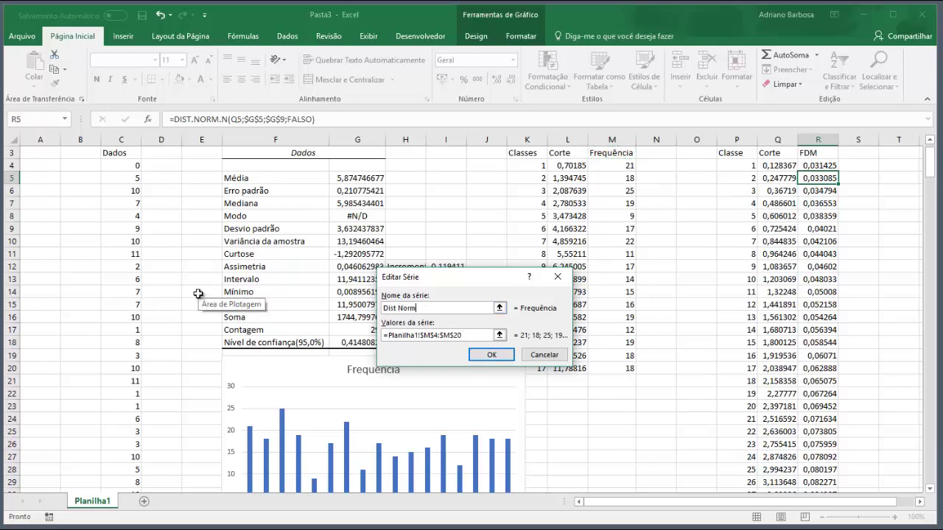
key("Tab")
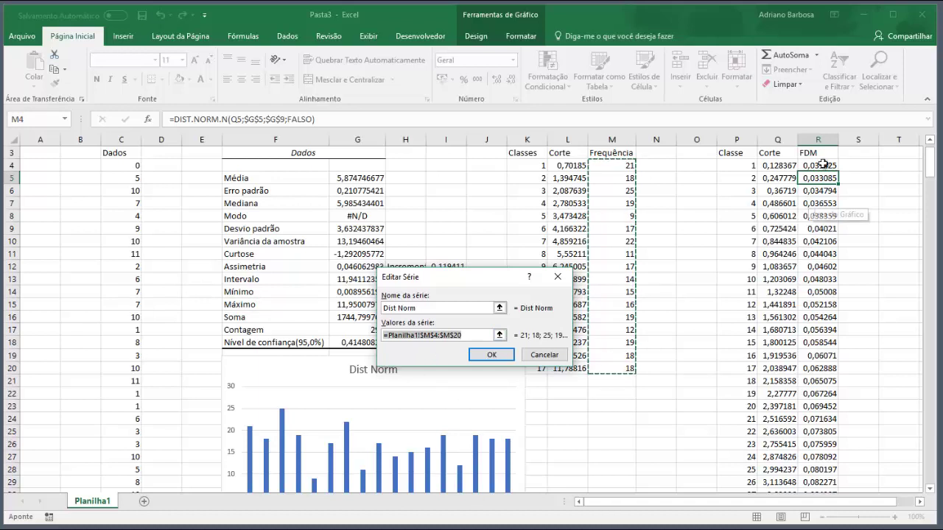
left_click_drag(821, 164, 823, 241)
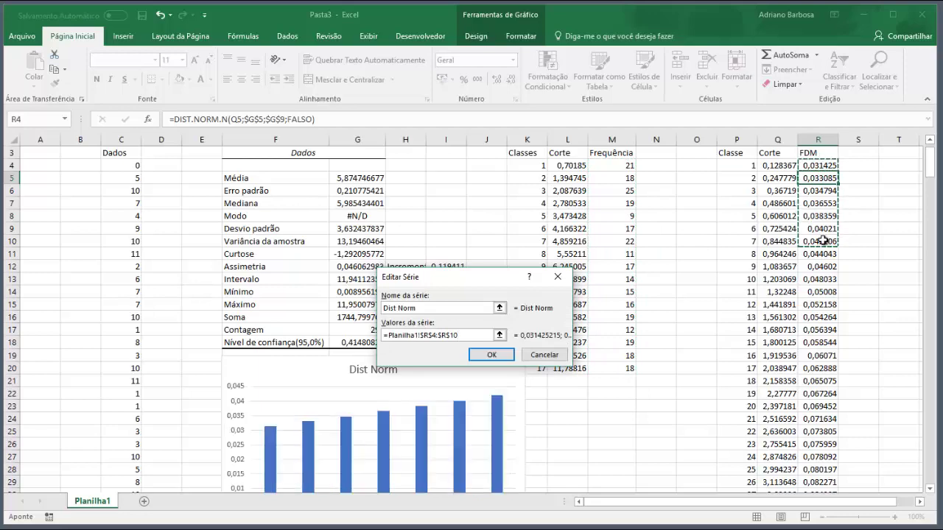
key("ctrl+shift+Down")
scroll(627, 356, "up", 20)
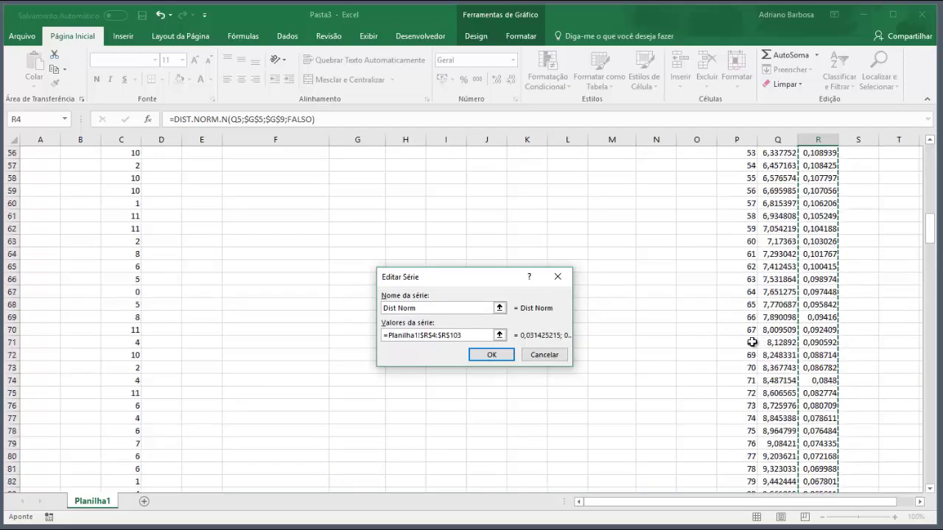
scroll(654, 274, "down", 3)
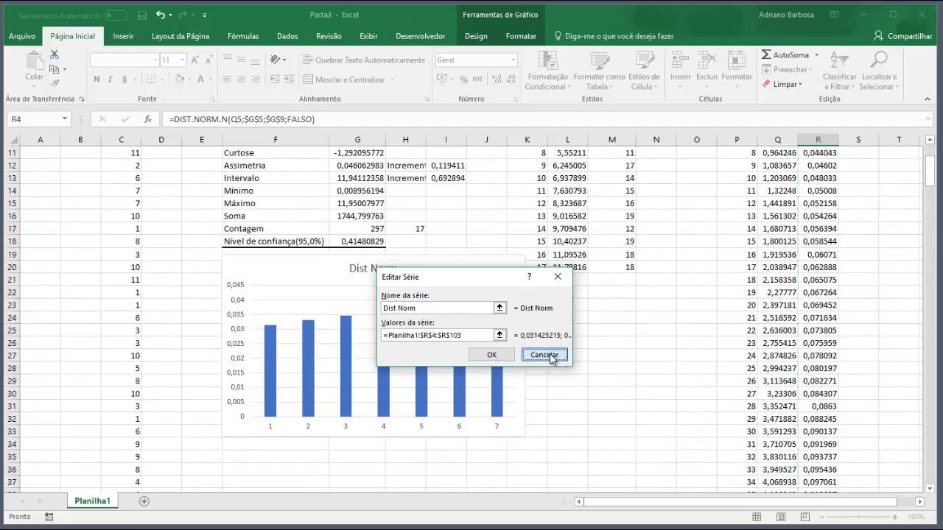
left_click(544, 354)
left_click(645, 407)
left_click(659, 379)
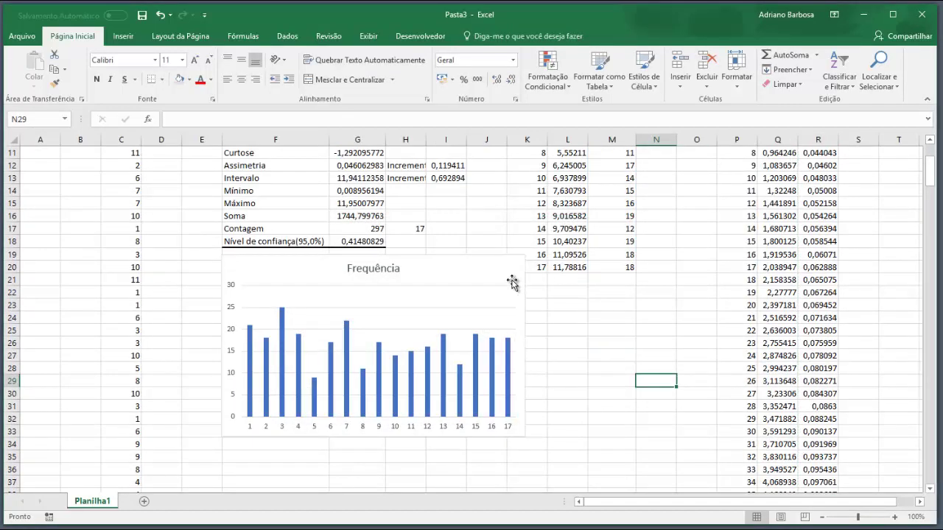
Delete the Frequência column chart from the worksheet.
left_click(507, 269)
key("Delete")
left_click(449, 390)
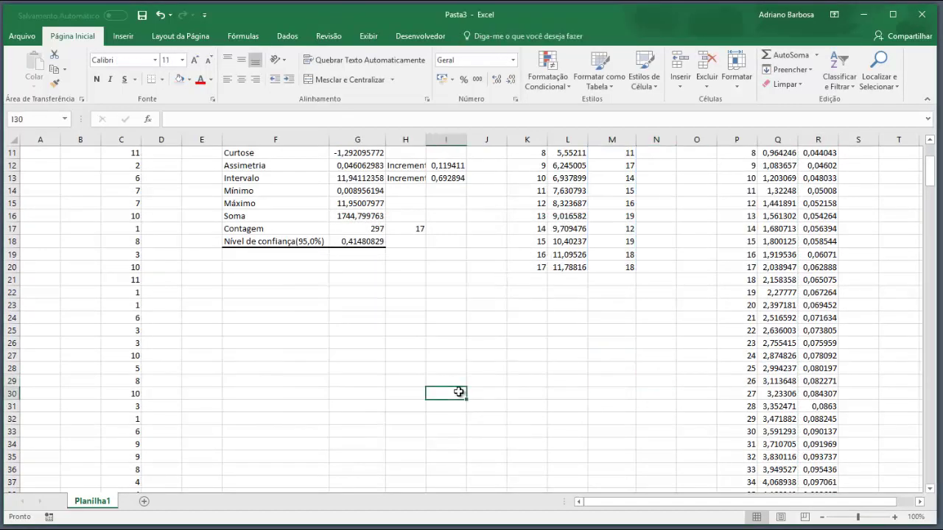
Insert a markers-only scatter chart from the Frequência data, including its header, in M3:M20.
scroll(331, 378, "up", 2)
left_click(326, 379)
scroll(336, 377, "down", 2)
scroll(521, 179, "up", 3)
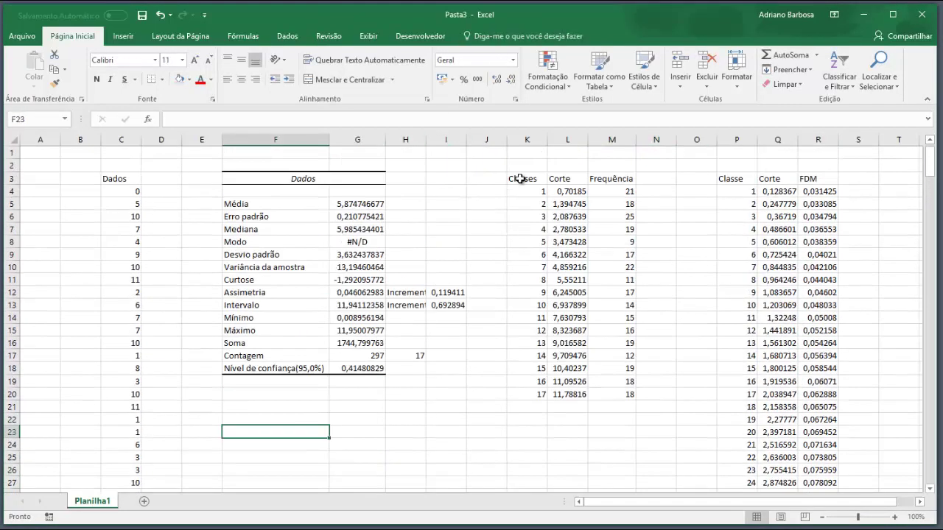
left_click_drag(604, 180, 617, 394)
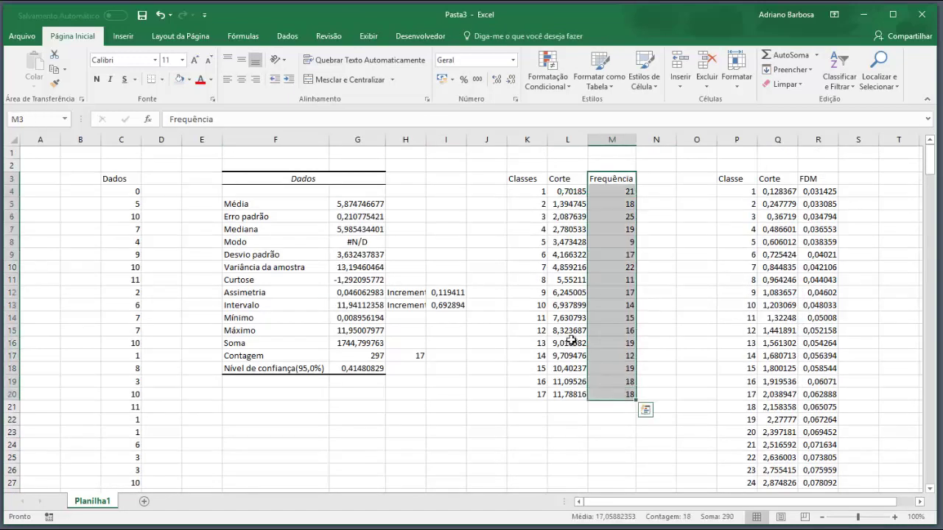
left_click(122, 37)
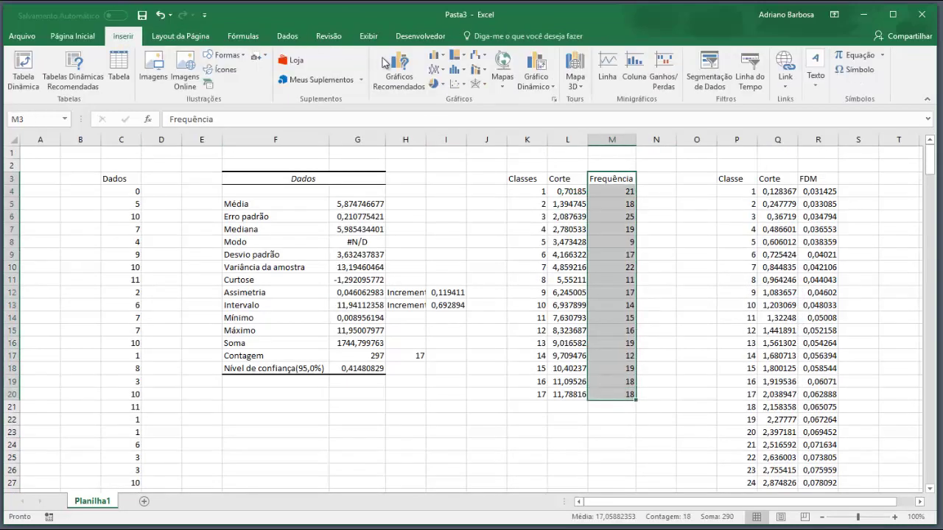
left_click(456, 83)
left_click(479, 124)
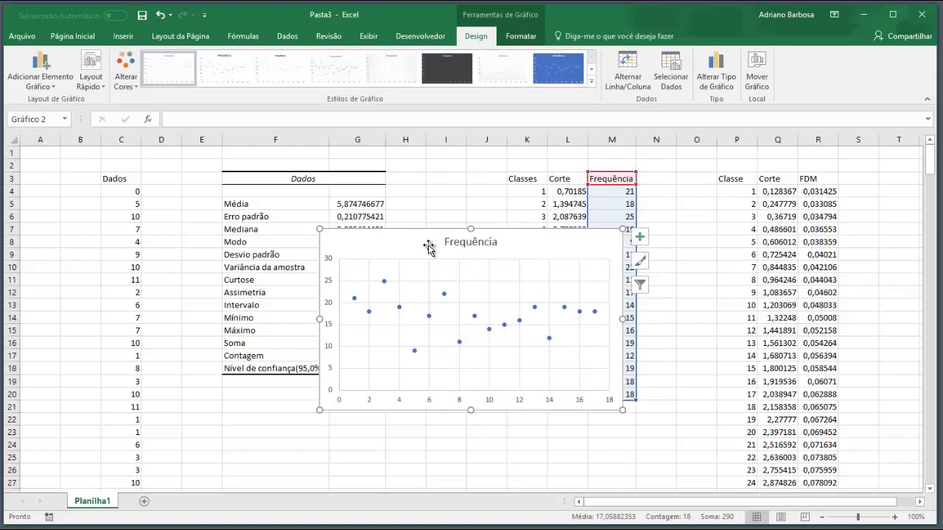
Move the scatter chart down and over to the area around the end of the descriptive statistics table.
left_click_drag(431, 248, 320, 332)
scroll(316, 270, "down", 6)
scroll(317, 248, "up", 2)
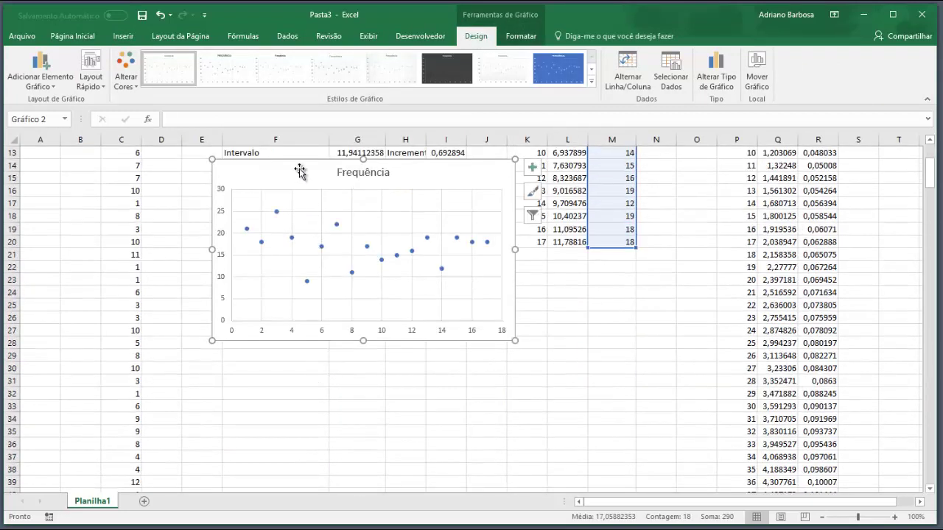
left_click_drag(300, 173, 299, 204)
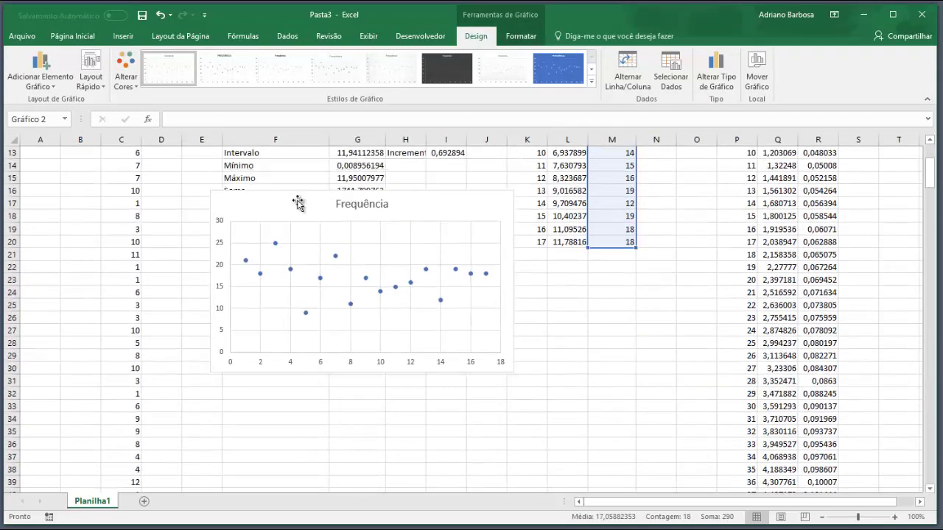
Add a new data series named Dist norm to the scatter chart's data source.
left_click(320, 279)
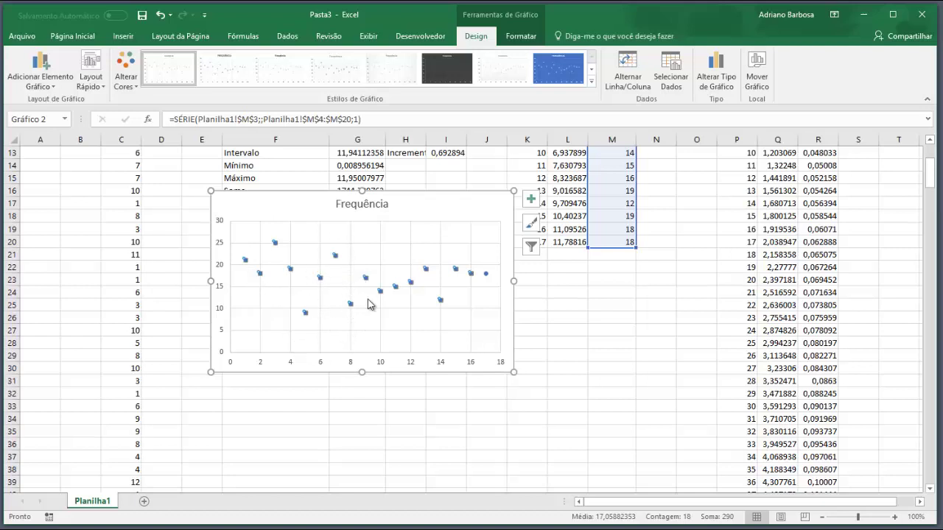
scroll(354, 303, "up", 3)
left_click(426, 314)
scroll(399, 347, "down", 2)
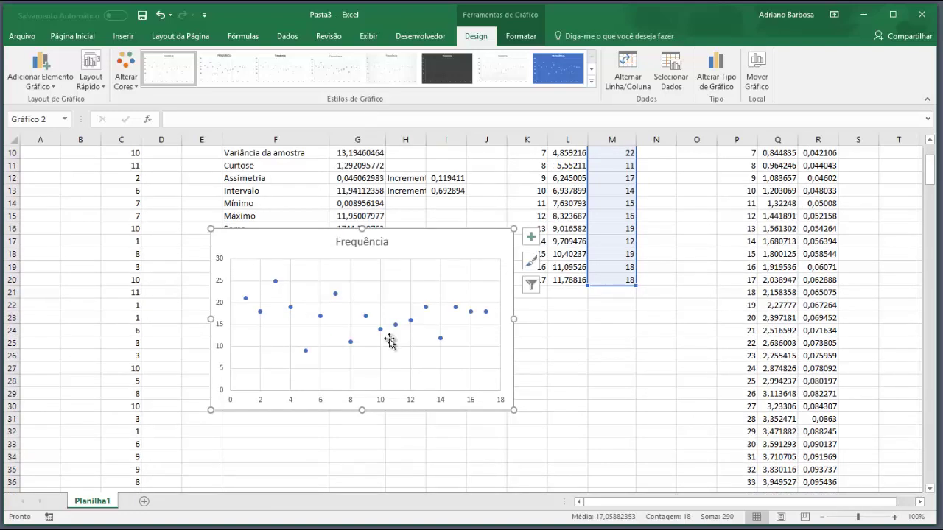
right_click(379, 297)
left_click(437, 369)
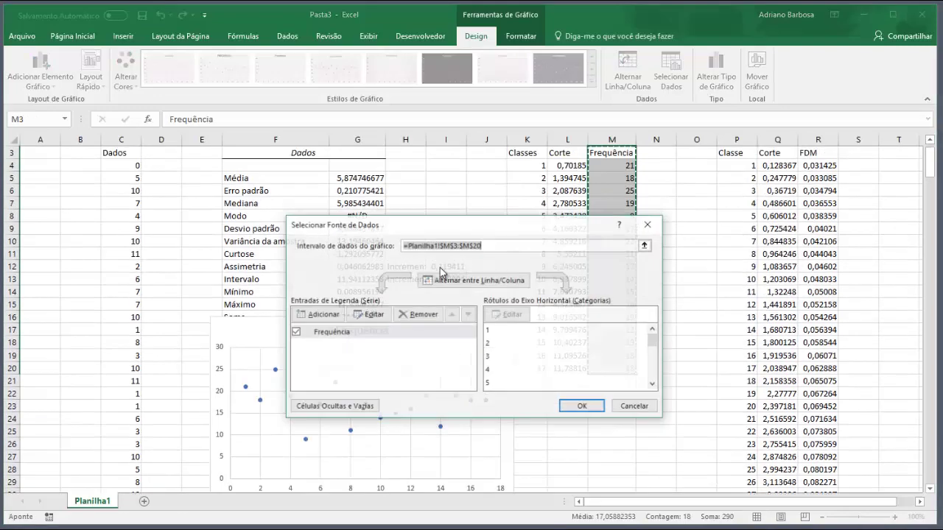
left_click(325, 315)
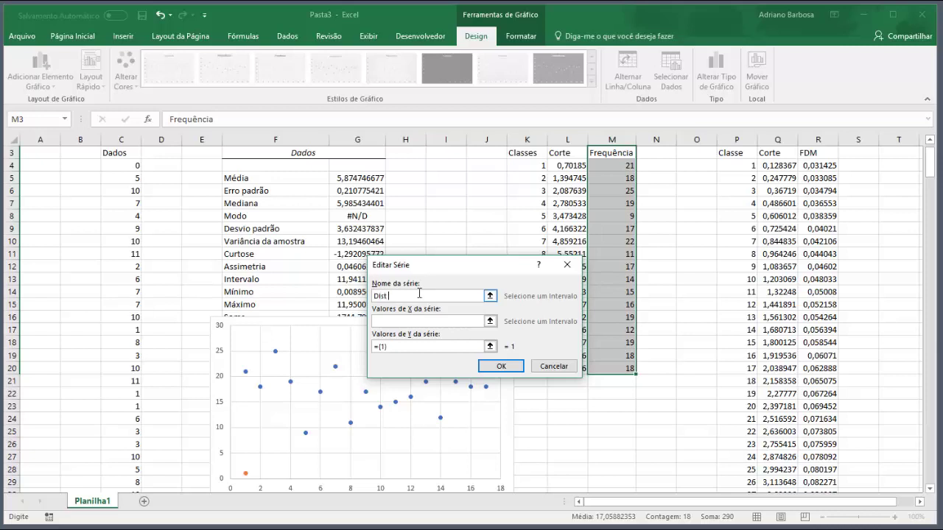
type("Dist norm")
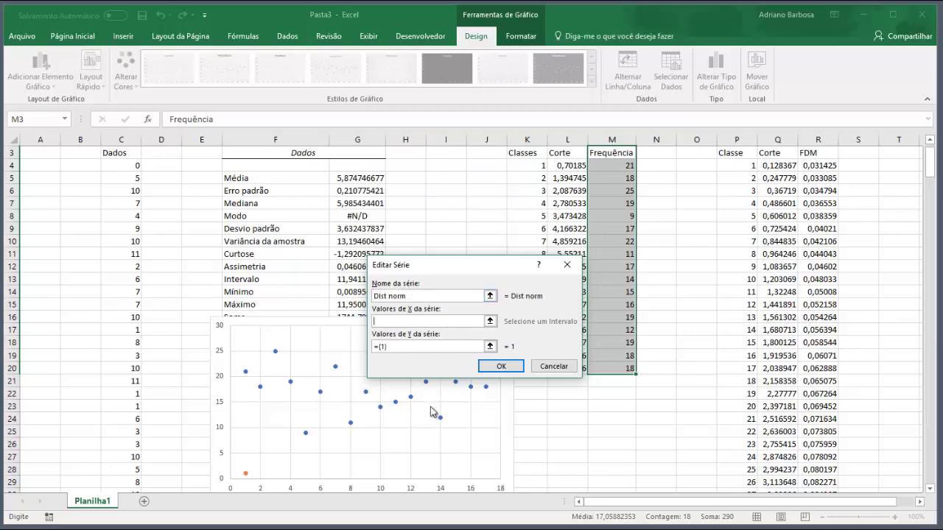
Use the FDM values in R4:R103 as the new series' Y values and apply the data source changes.
key("BackSpace")
left_click(825, 164)
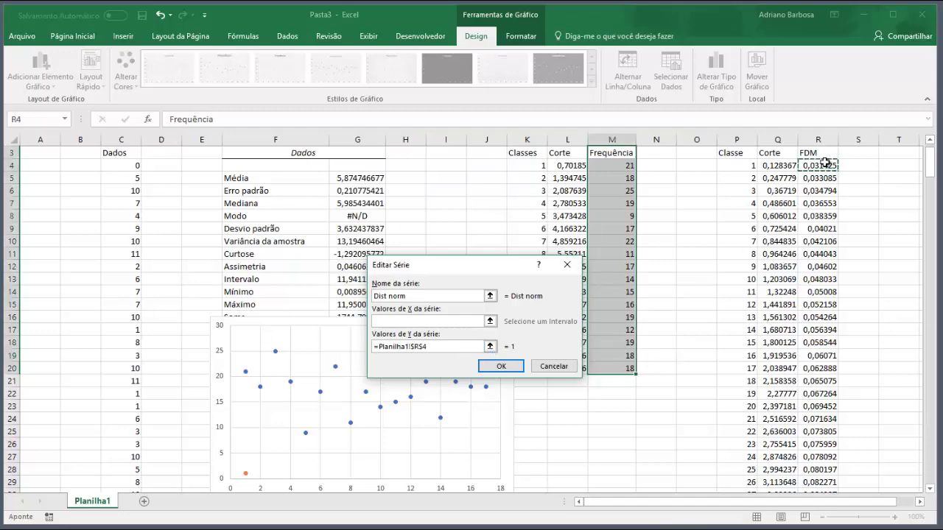
key("ctrl+shift+Down")
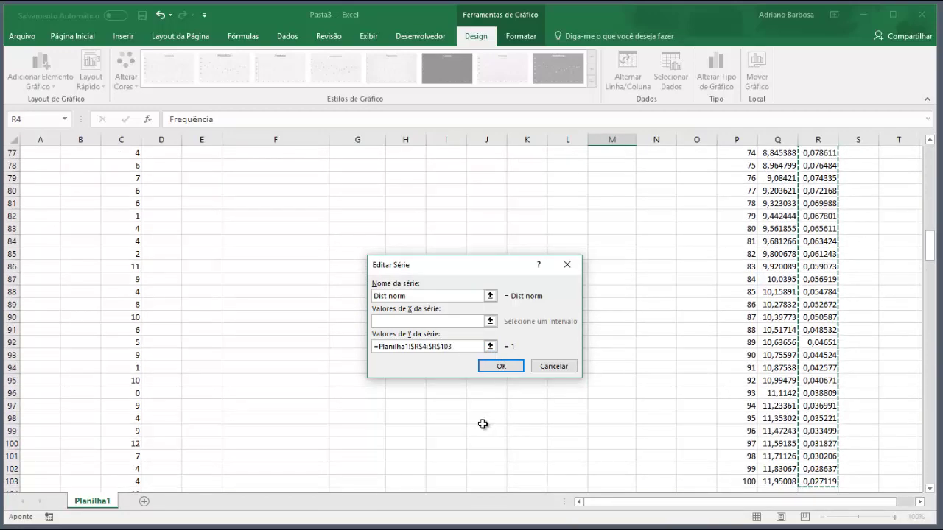
left_click(501, 366)
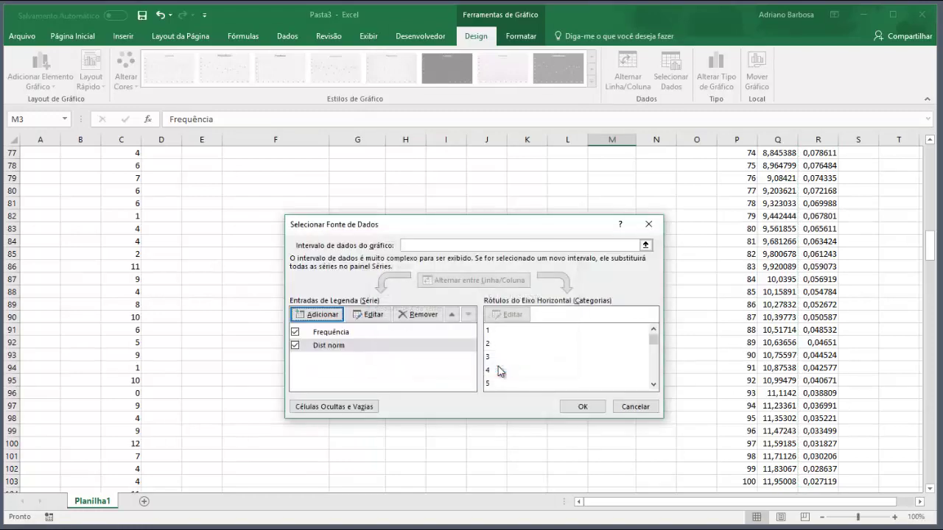
left_click(582, 407)
Plot the Dist norm series on the secondary axis (Eixo Secundário).
scroll(537, 309, "up", 20)
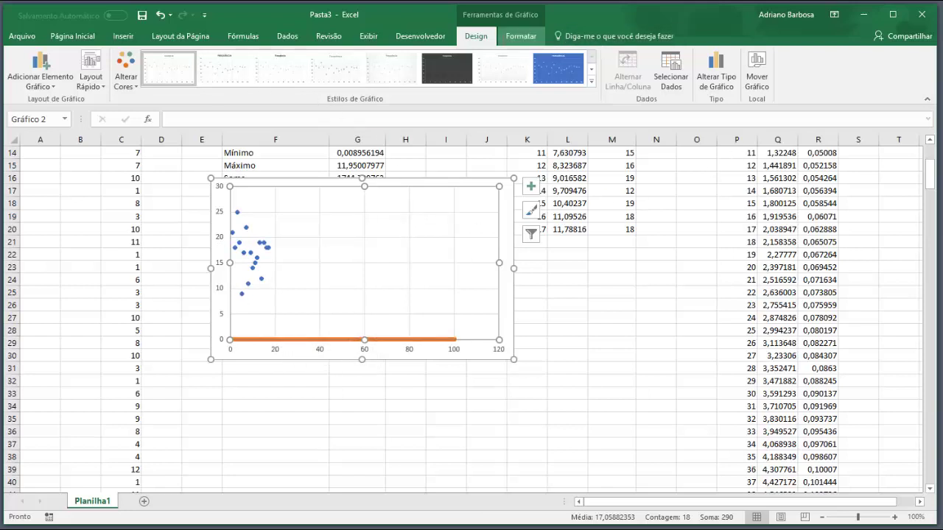
left_click(519, 36)
left_click(476, 36)
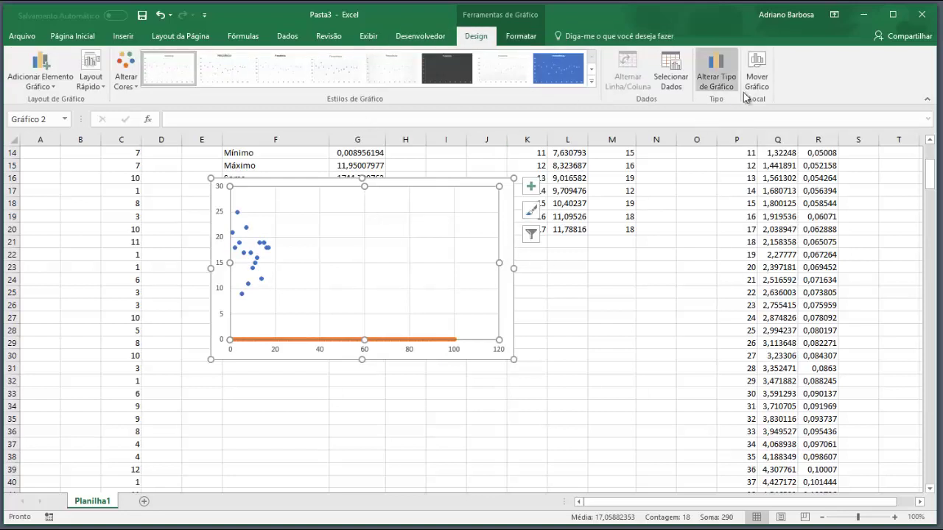
double_click(301, 340)
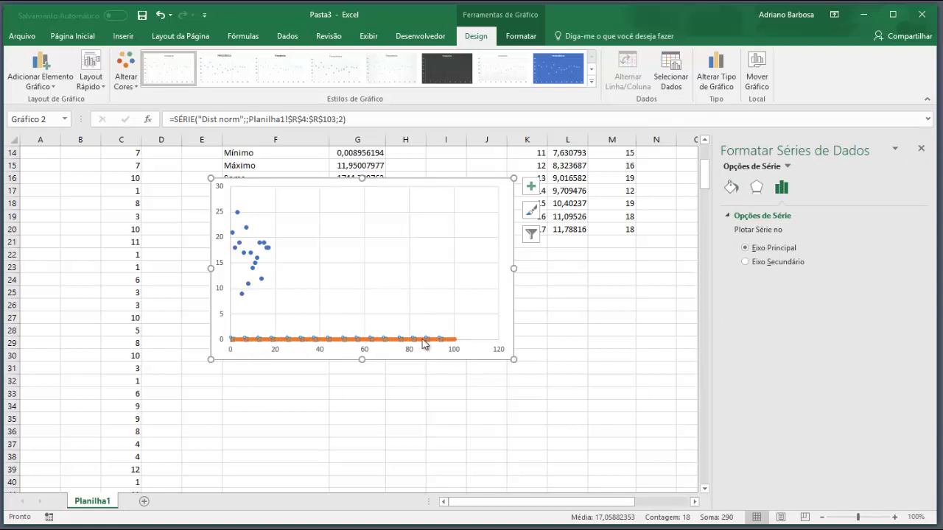
left_click(746, 262)
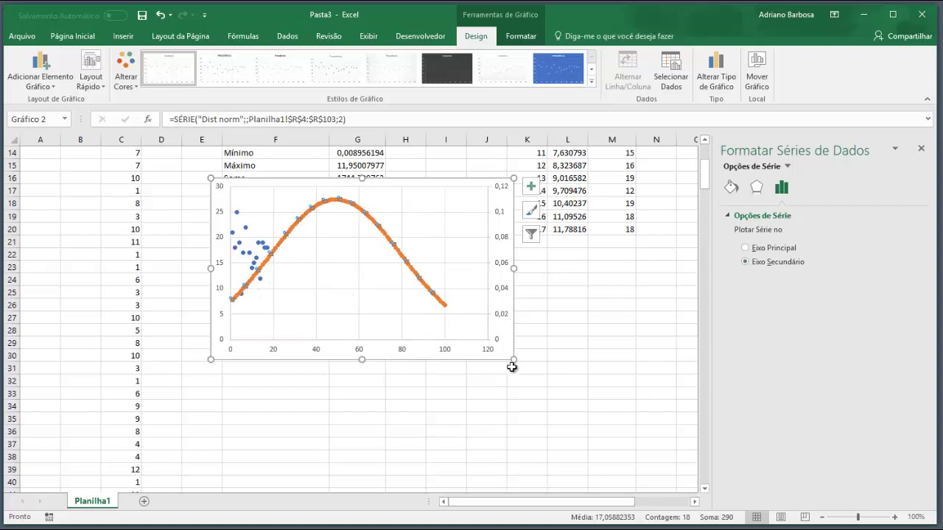
Widen the scatter chart on both sides and move it below the descriptive statistics table.
left_click_drag(513, 360, 593, 361)
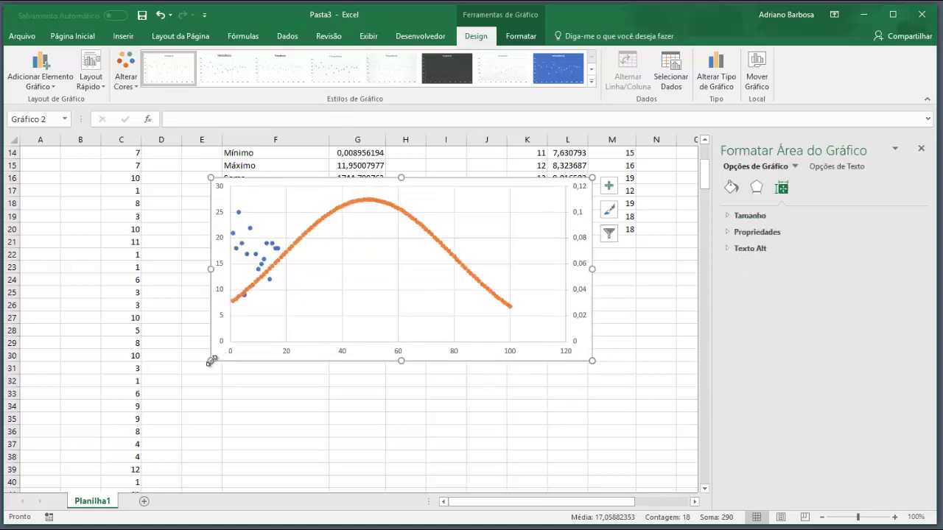
left_click_drag(122, 369, 124, 370)
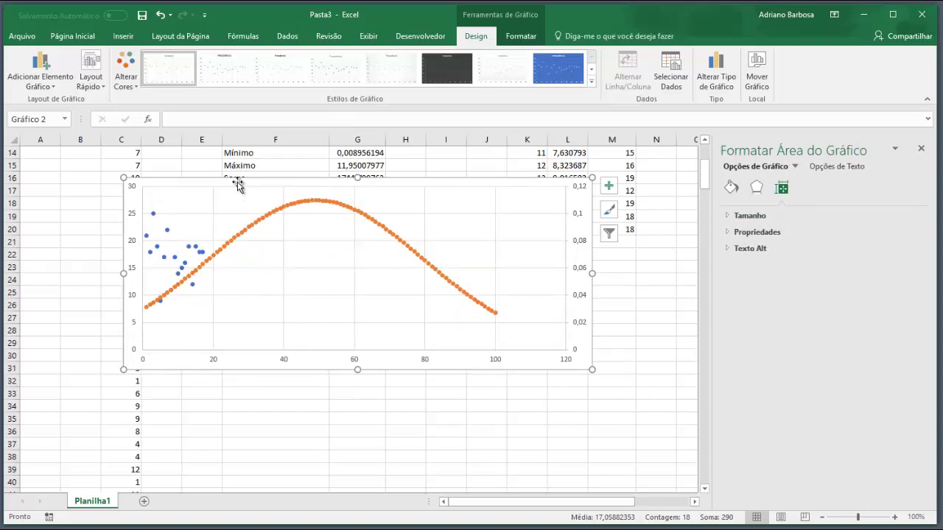
left_click_drag(238, 184, 285, 255)
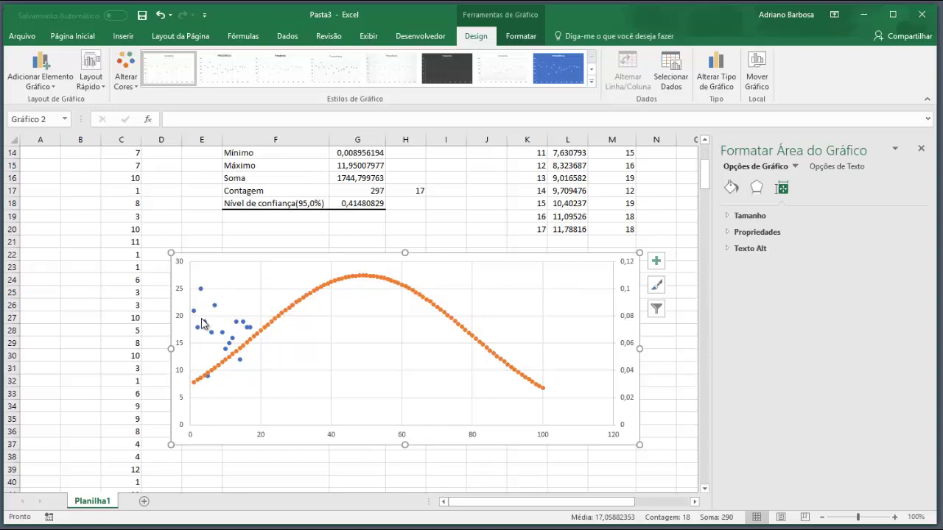
Examine the frequency series' formatting options, including its effects, axis assignment, line and marker border settings.
left_click(202, 291)
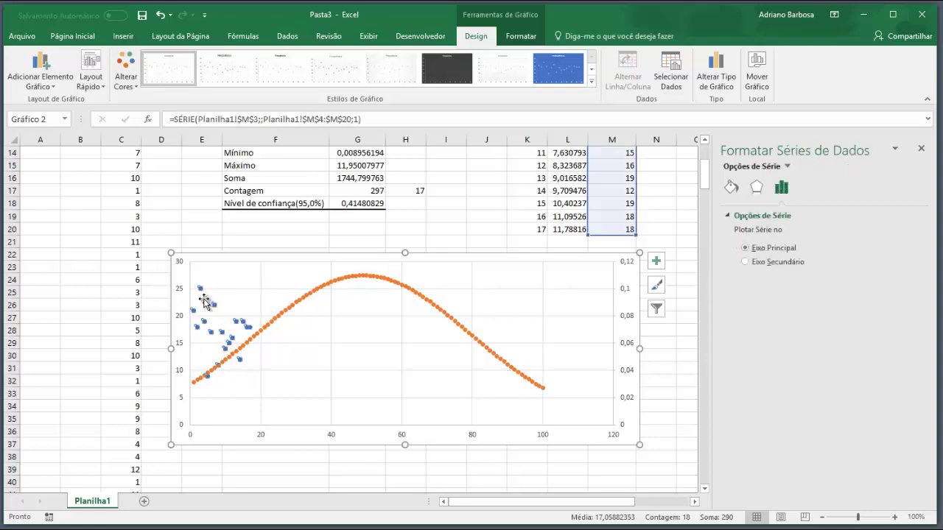
left_click(729, 189)
left_click(757, 188)
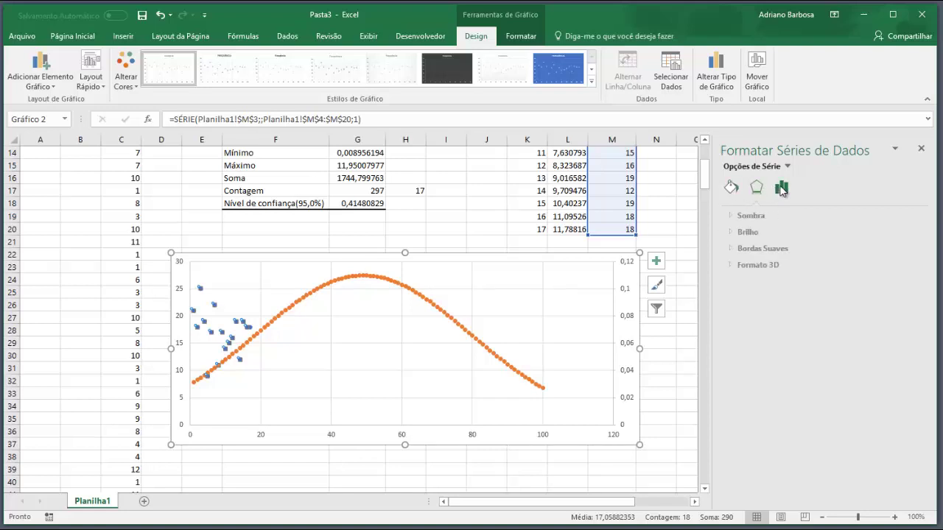
left_click(781, 188)
left_click(756, 188)
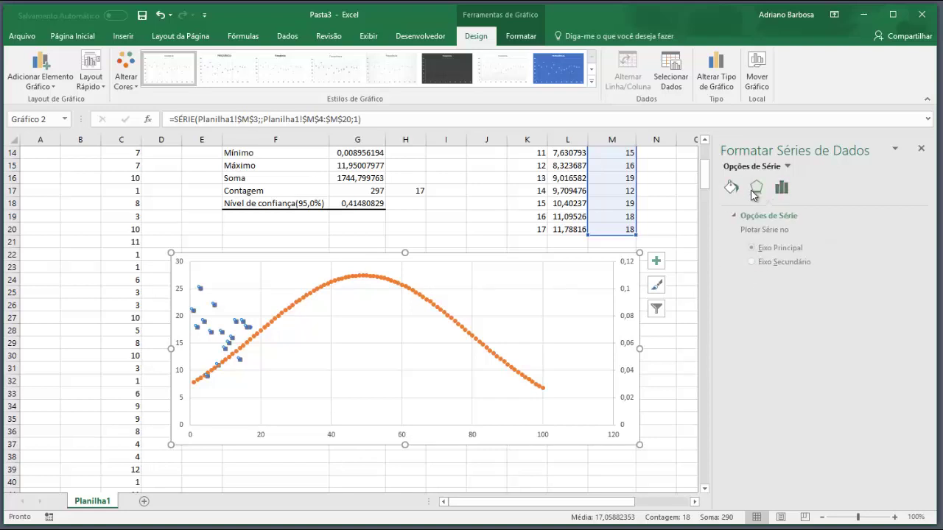
left_click(730, 190)
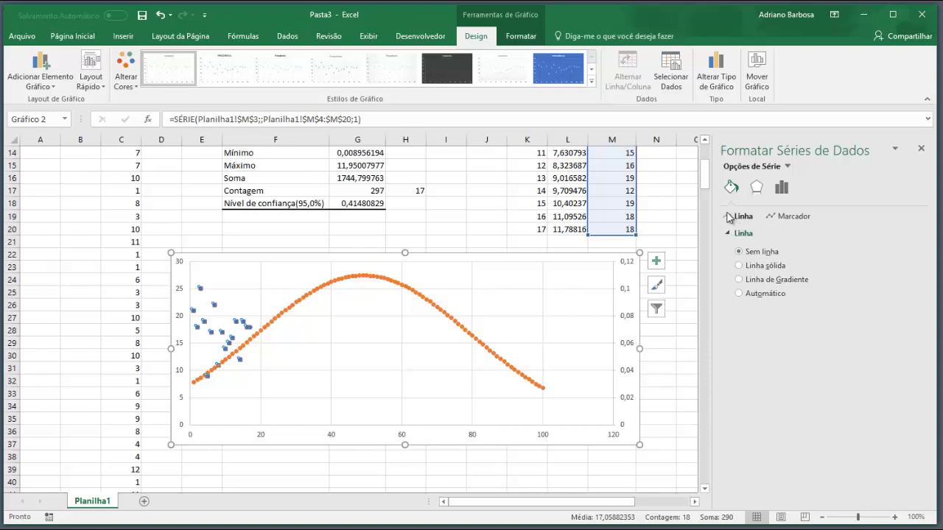
left_click(784, 217)
scroll(772, 310, "down", 2)
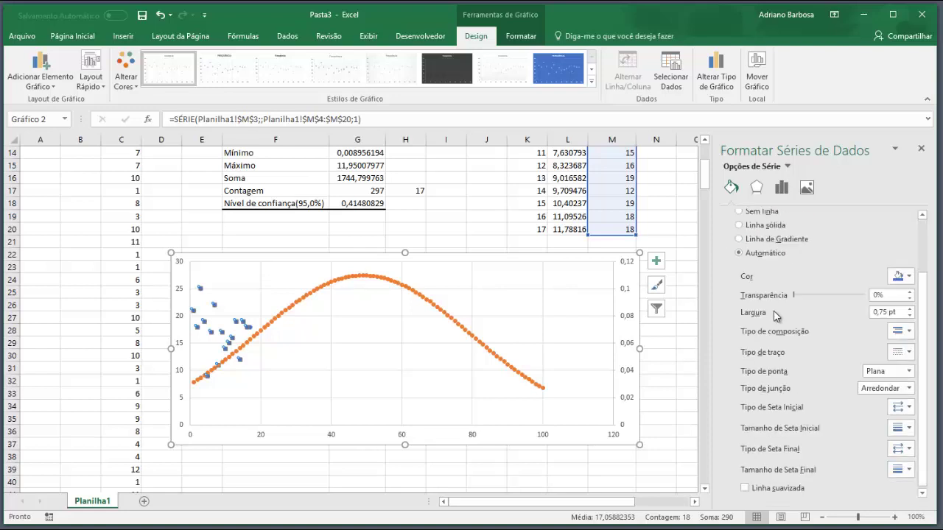
scroll(772, 310, "up", 2)
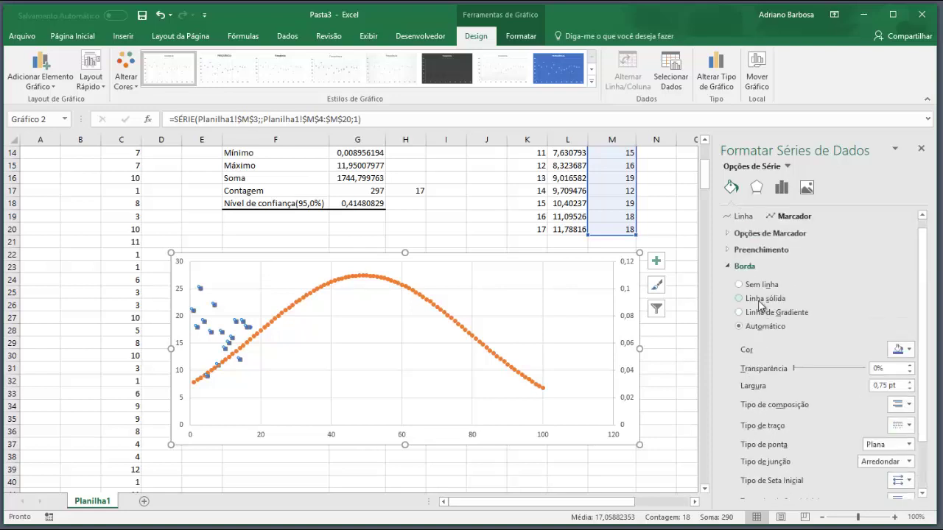
Try adding error bars to the frequency series through the additional error bar options.
left_click(58, 88)
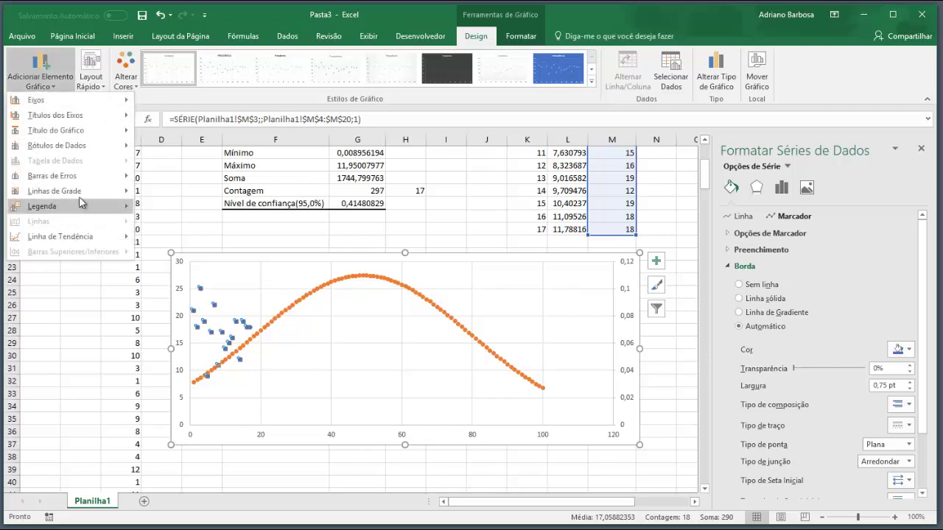
mouse_move(77, 177)
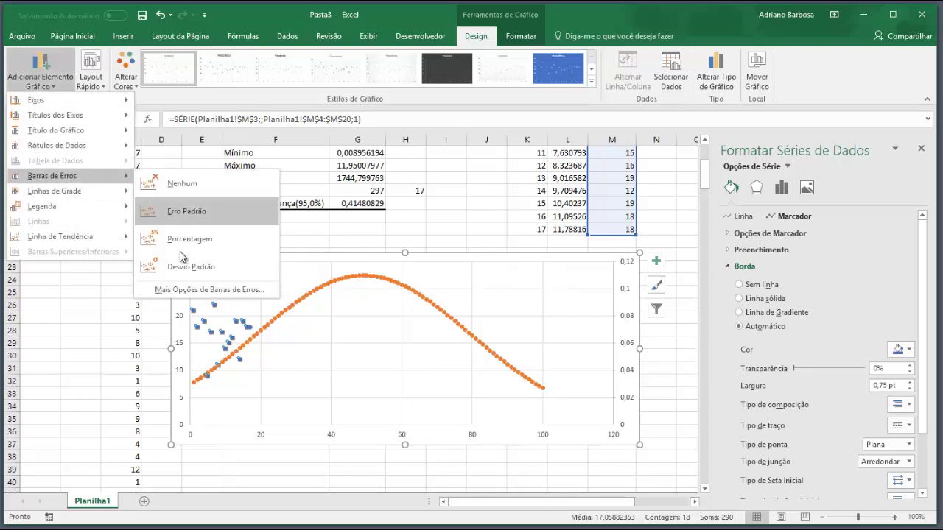
left_click(209, 290)
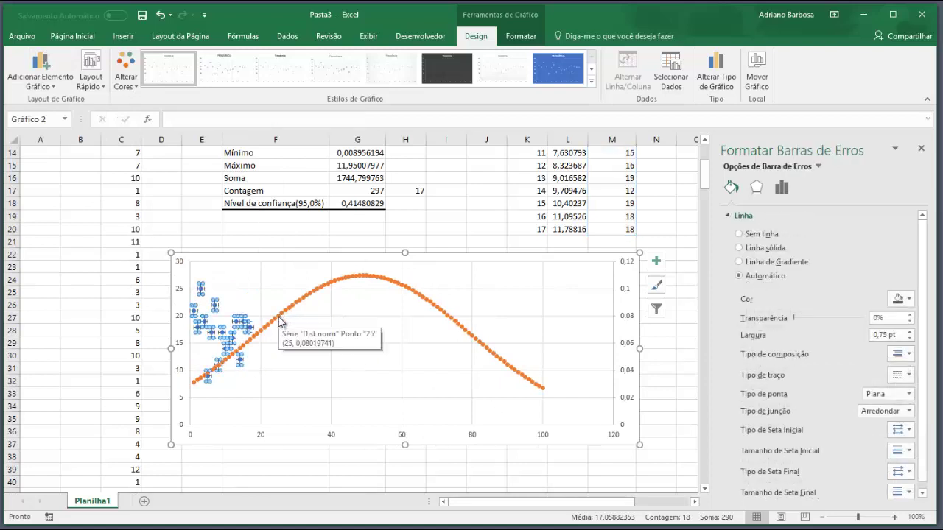
key("Delete")
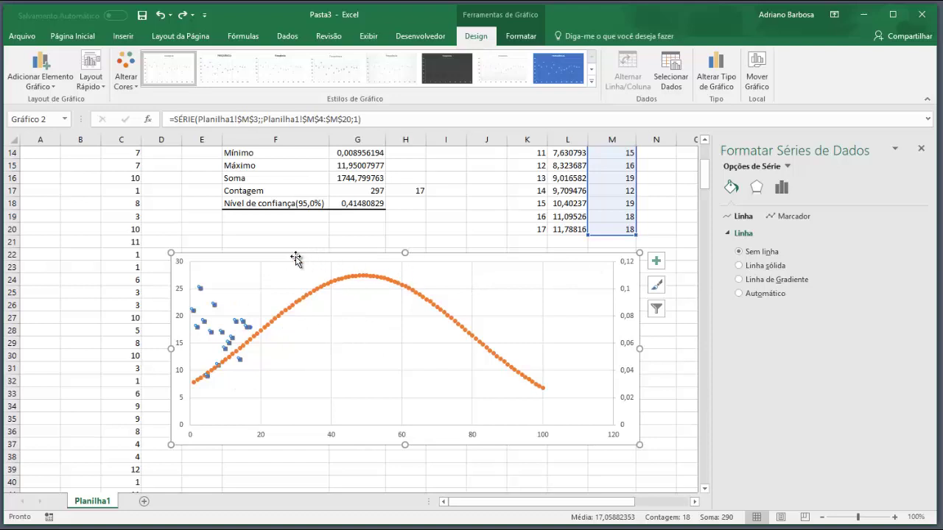
left_click(255, 260)
left_click(255, 254)
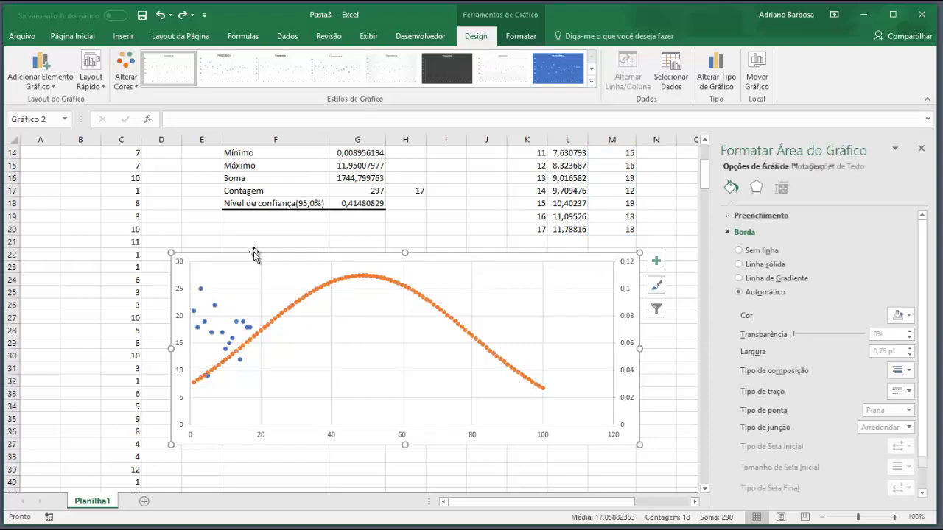
scroll(272, 248, "up", 5)
scroll(333, 442, "down", 4)
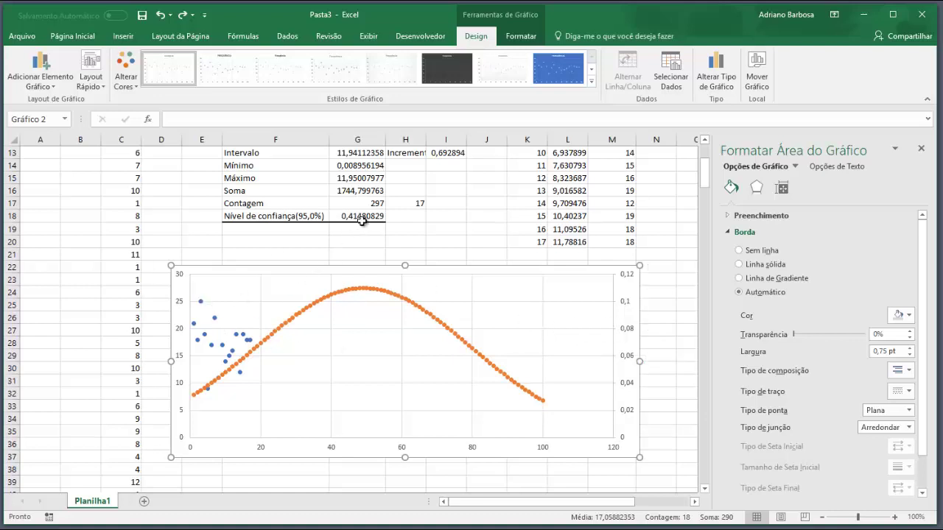
scroll(364, 225, "up", 4)
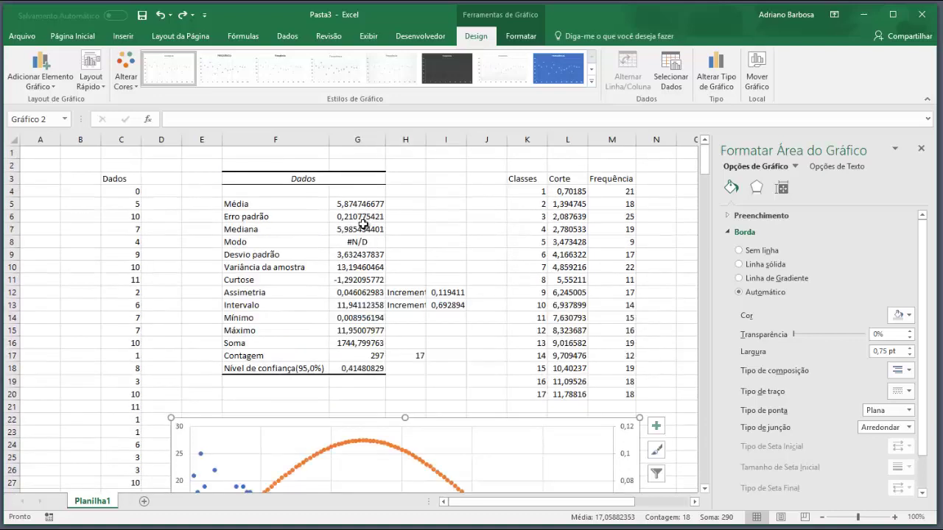